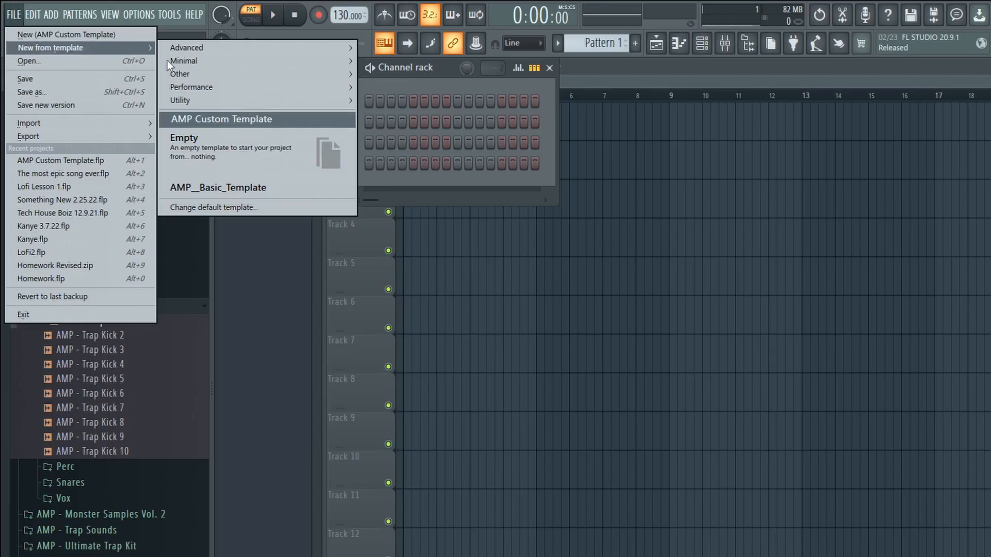
- Load the SPAN plugin into effect slot 9 of the Master mixer track and reposition its window
mouse_move(192, 63)
left_click(479, 498)
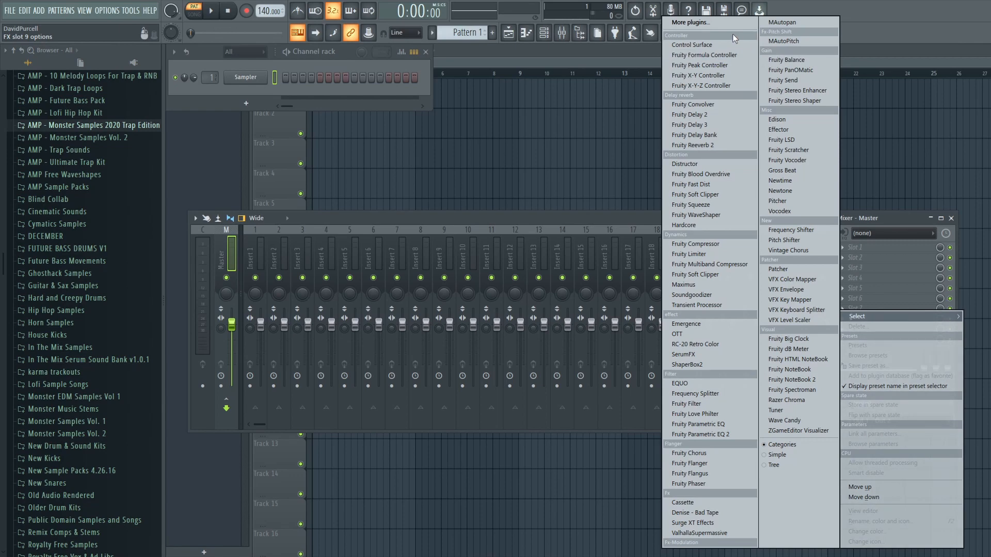
left_click(726, 27)
left_click(513, 534)
type("span")
left_click(433, 36)
left_click_drag(403, 184, 427, 176)
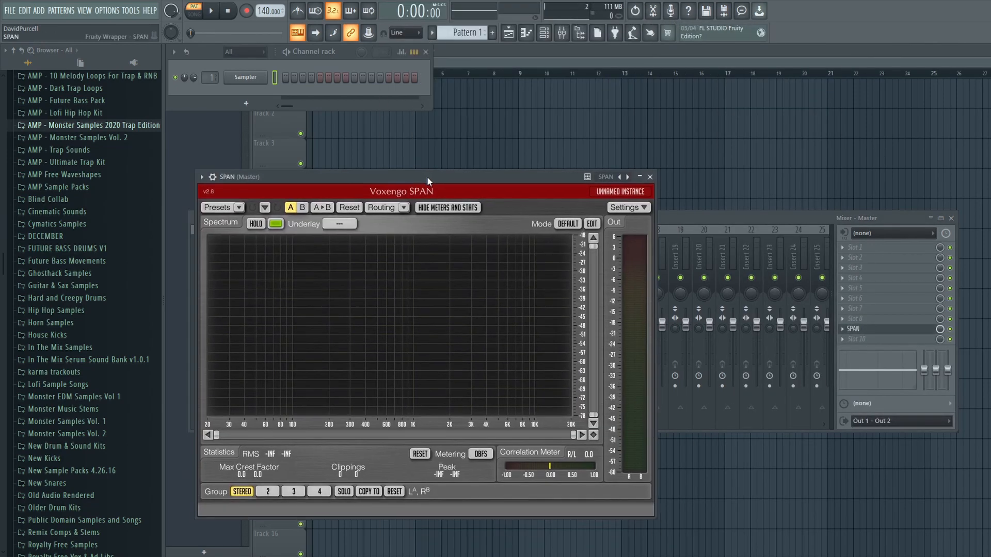
- Find Youlean Loudness Meter 2 and load its VST3 version into effect slot 10 of the Master mixer track
left_click(843, 319)
mouse_move(867, 316)
left_click(720, 23)
type("youle")
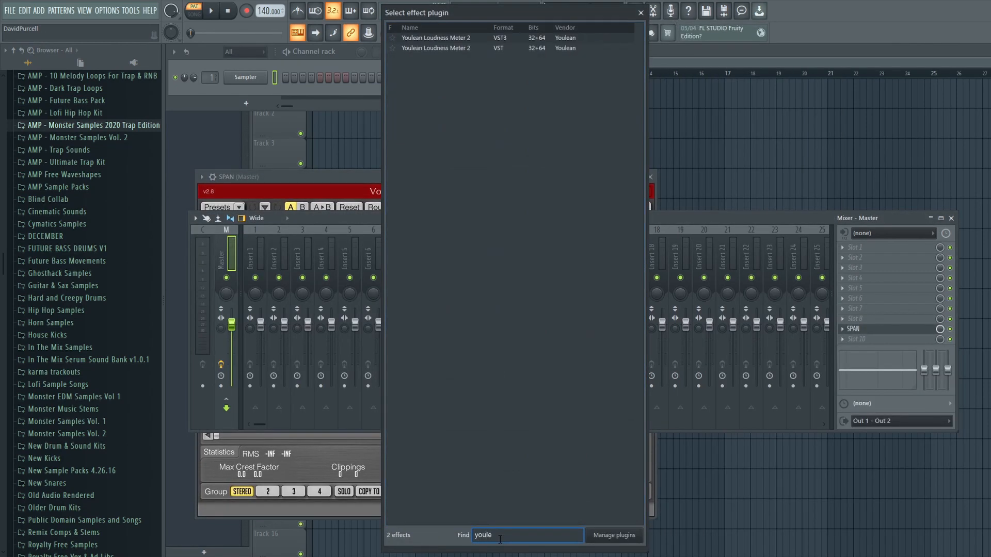
left_click(458, 39)
left_click_drag(593, 56, 582, 148)
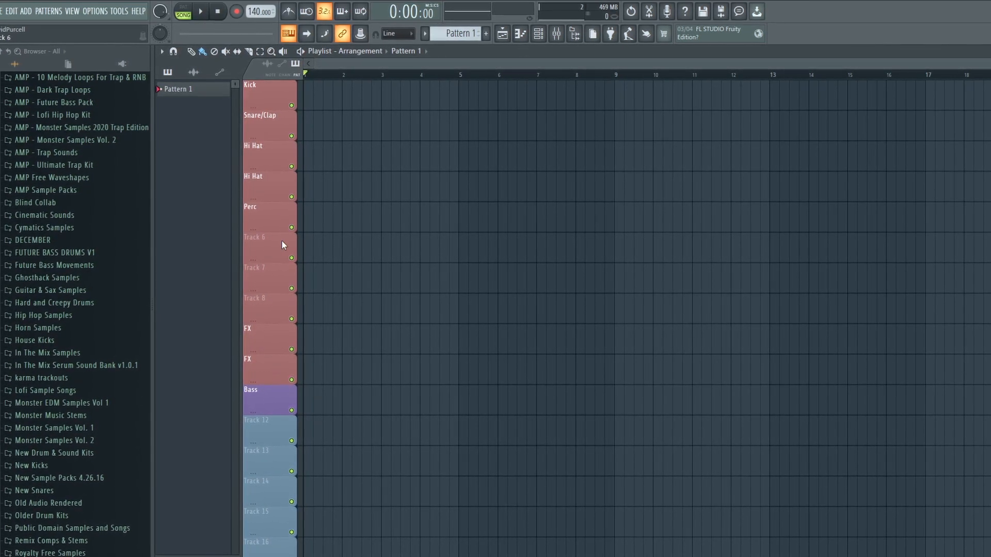
- Place the AMP - Trap Kick 1 sample at the start of the Kick playlist track and auto-name its clip after the track
left_click(556, 34)
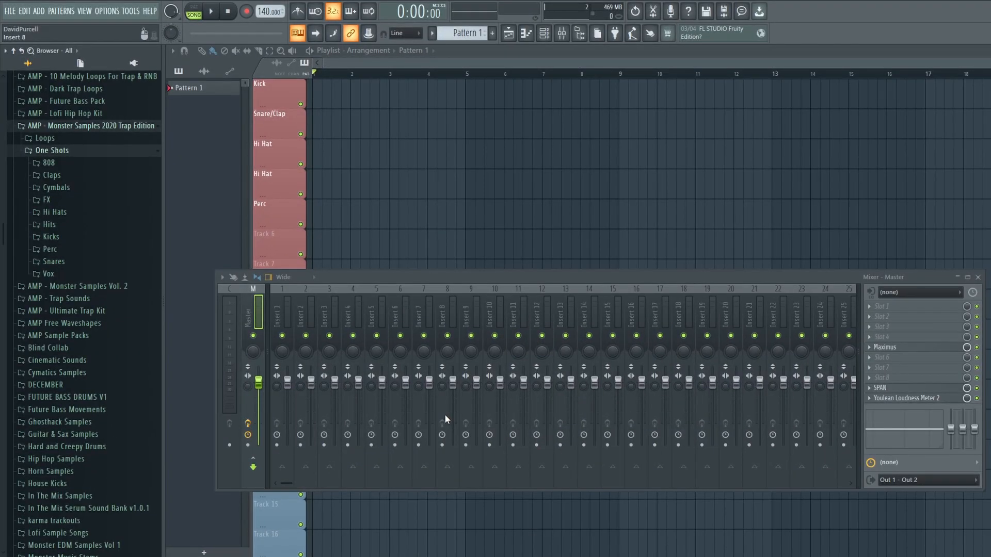
left_click(42, 236)
left_click_drag(77, 249, 340, 93)
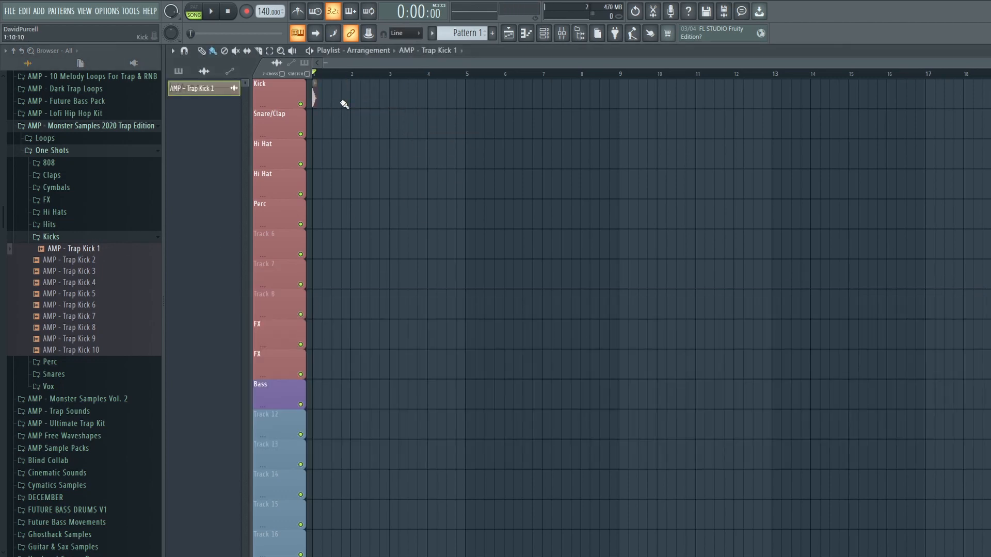
right_click(279, 101)
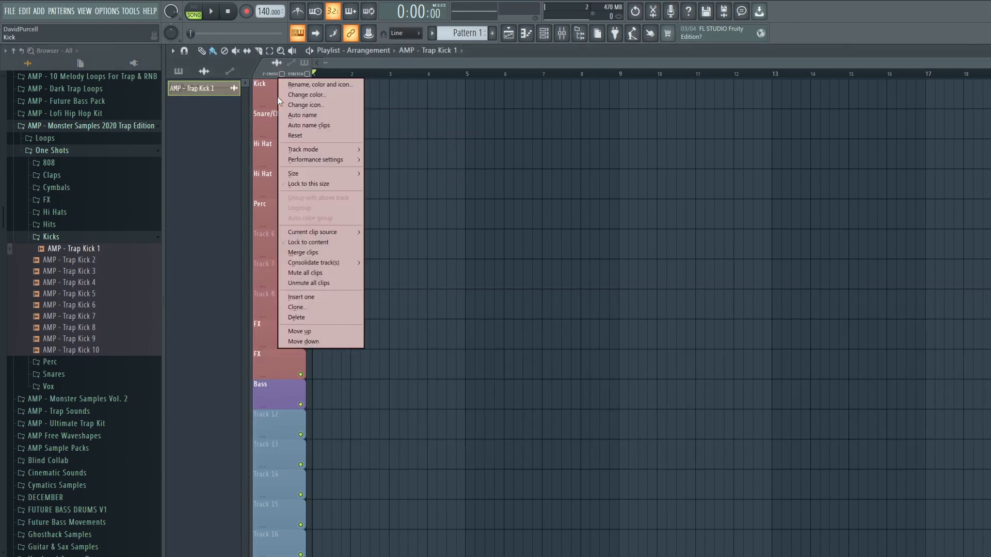
left_click(312, 129)
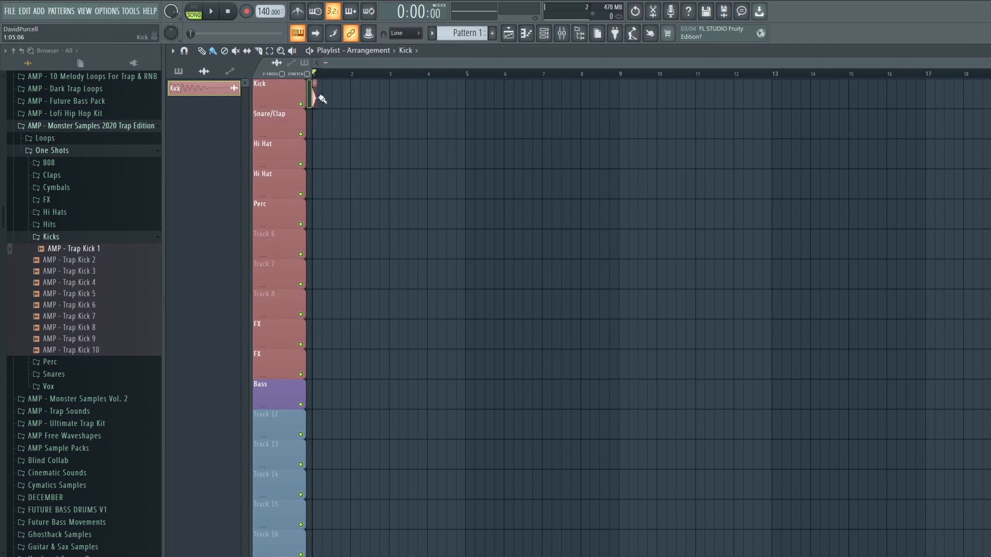
- Display all channels in the channel rack and route the Kick channel to a free mixer track
left_click(551, 39)
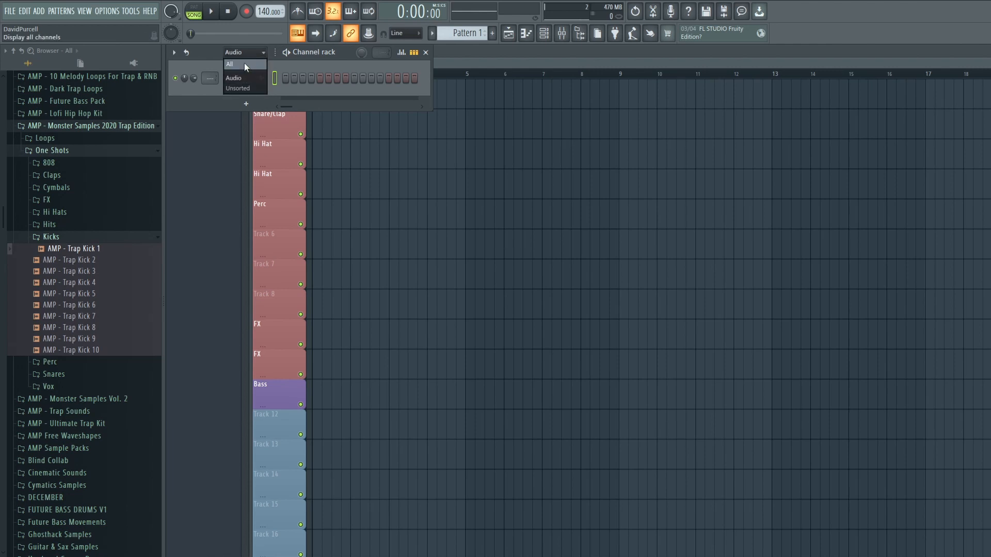
left_click(249, 64)
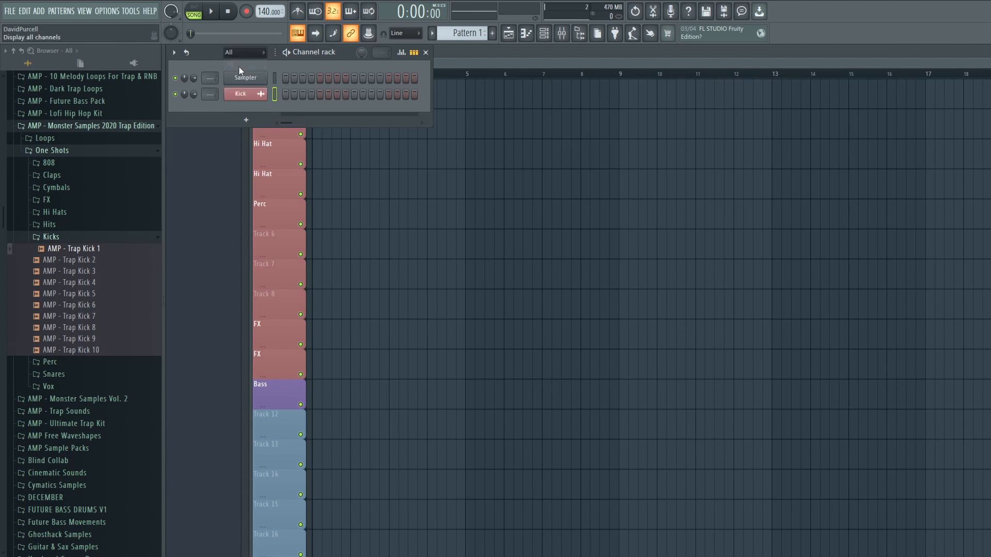
left_click(243, 96)
left_click(260, 185)
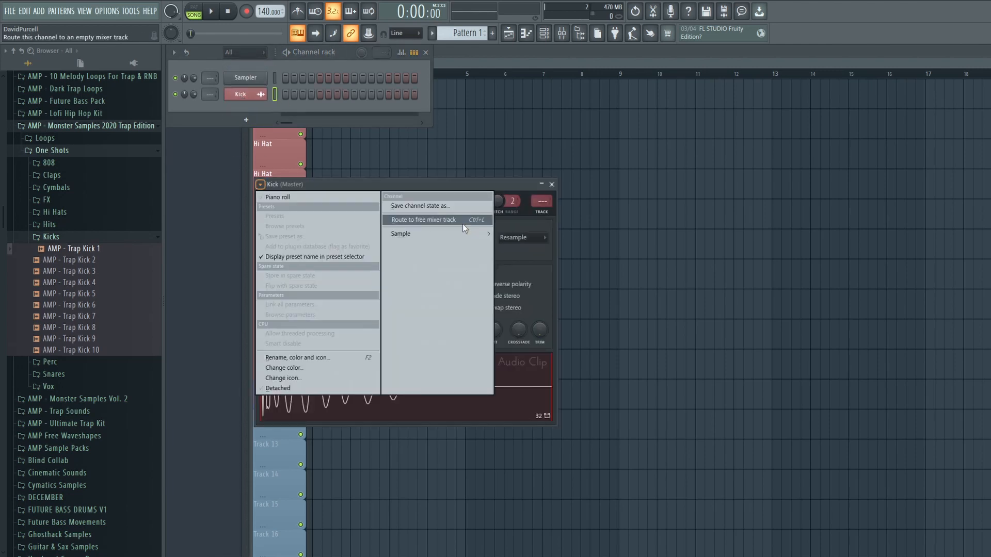
left_click(420, 221)
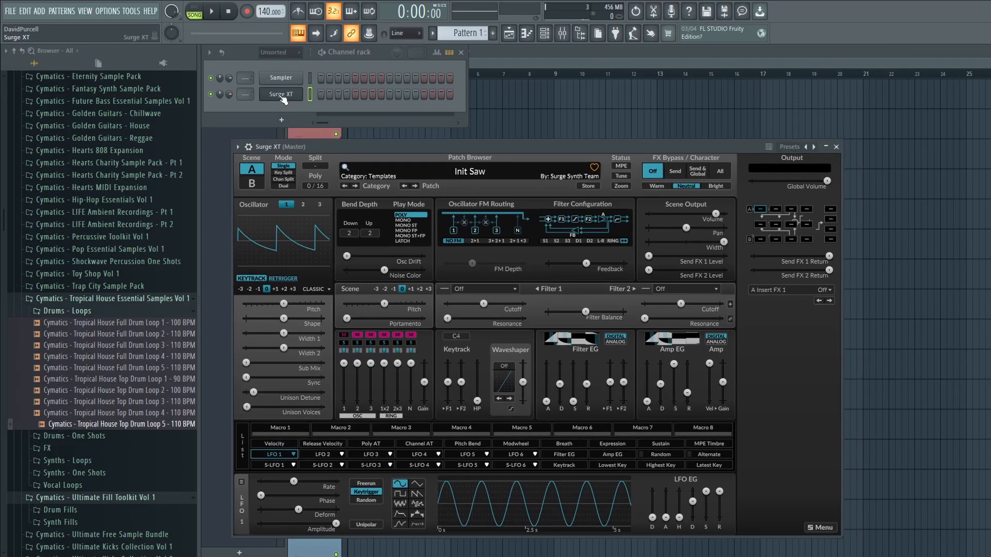
- Write a short Surge XT melody in the piano roll and return to the playlist to place Pattern 1
right_click(283, 99)
left_click(321, 96)
left_click(254, 182)
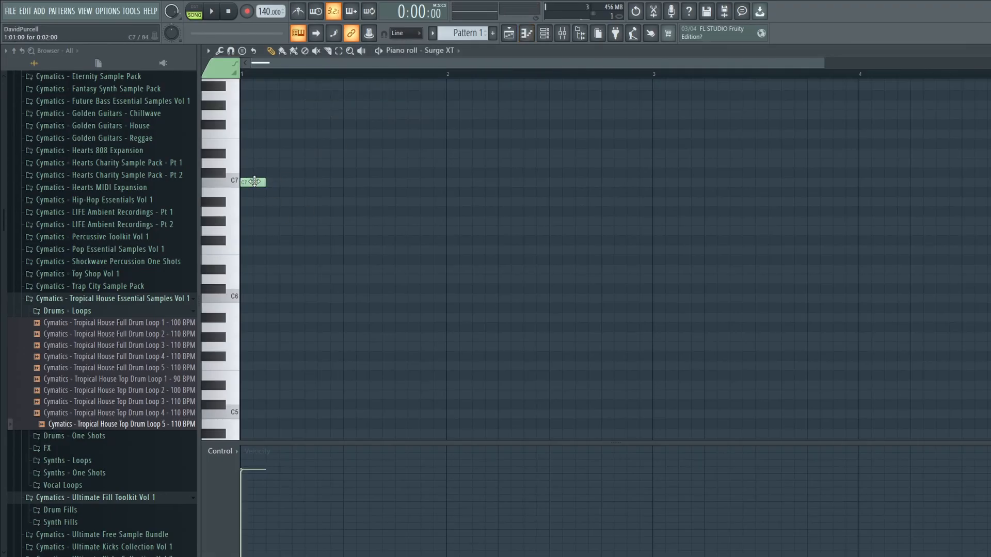
key("F5")
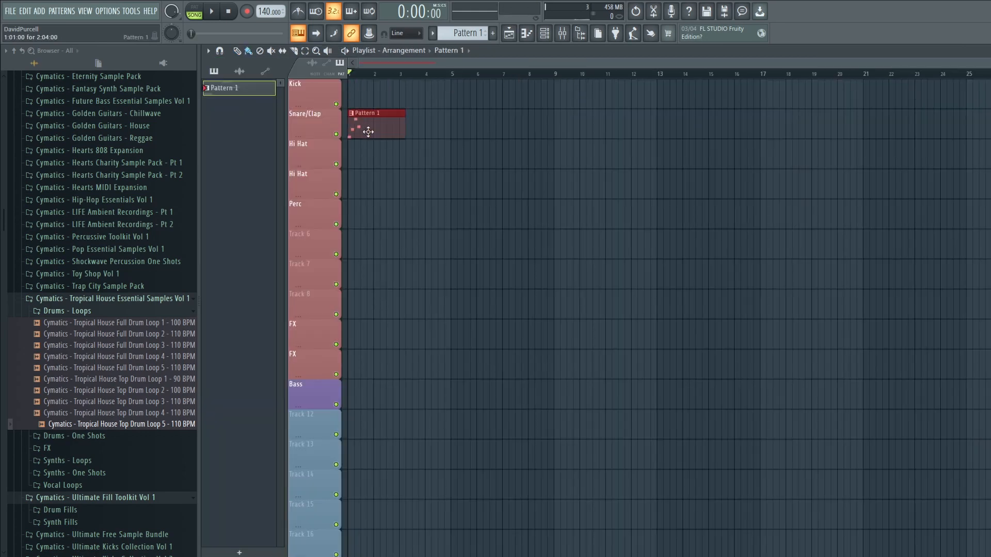
- Auto-name the pattern clip on the synth 1 playlist track and route the Surge XT channel to a free mixer track
right_click(321, 416)
left_click(353, 326)
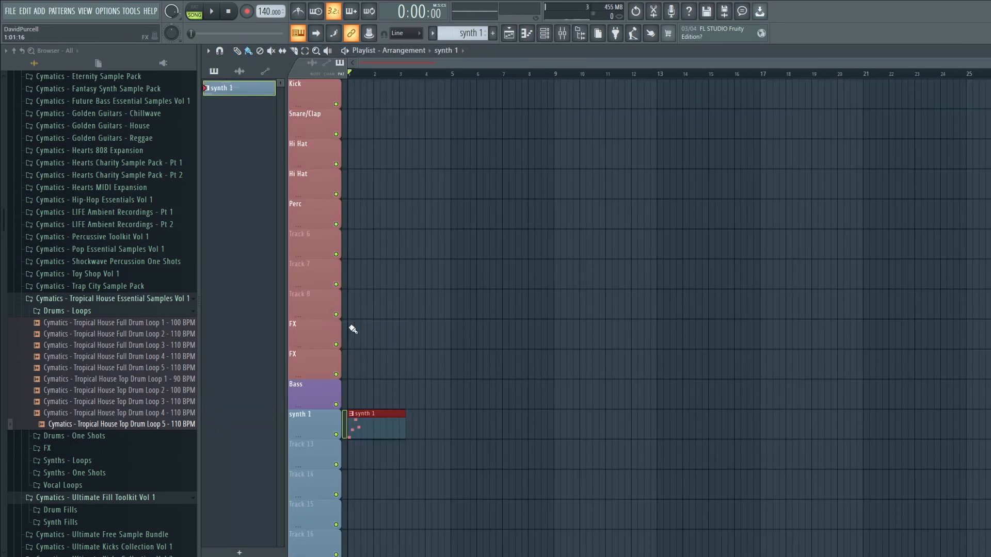
left_click(546, 34)
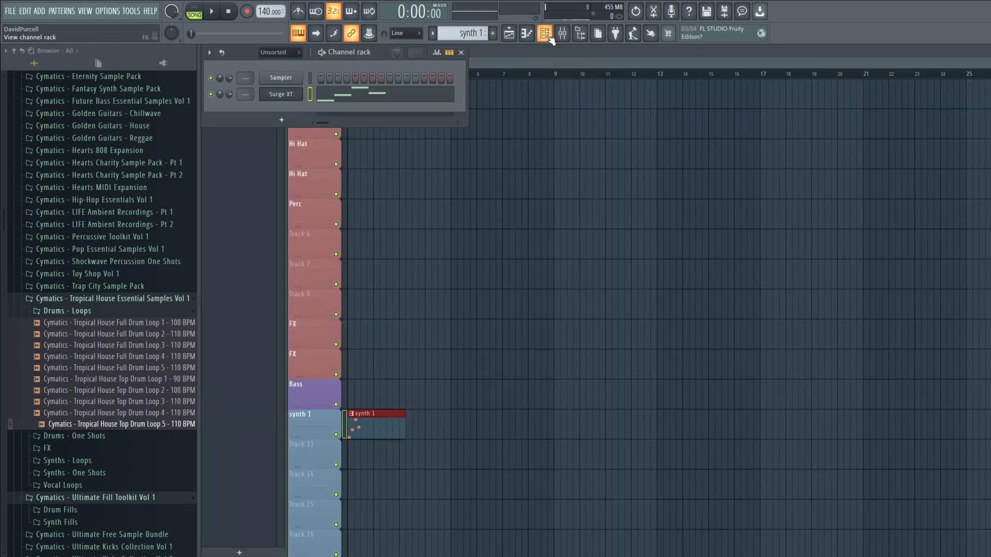
left_click(284, 98)
key("ctrl+l")
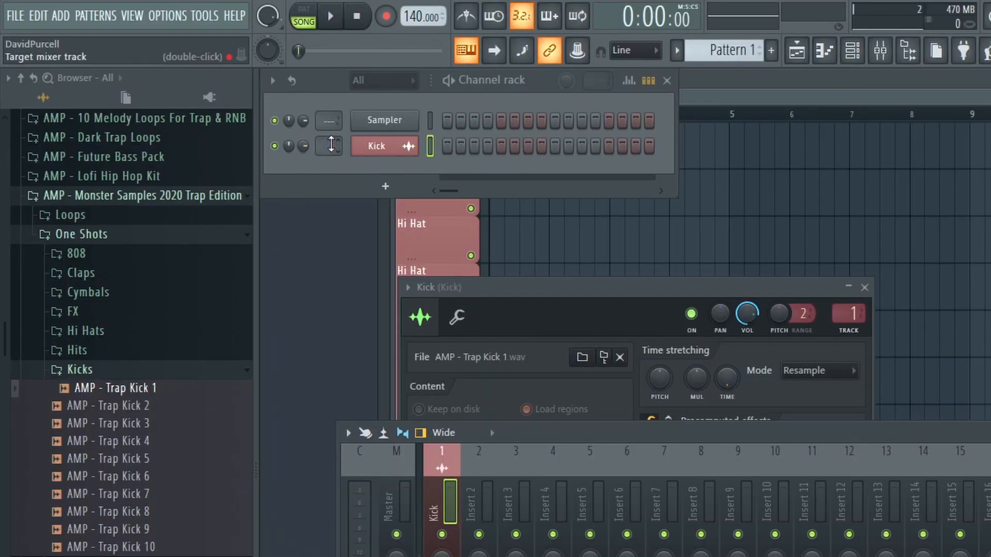
- Switch the Kick channel's target mixer track between Master, track 1 and track 2, and return it to Master
scroll(326, 149, "down", 1)
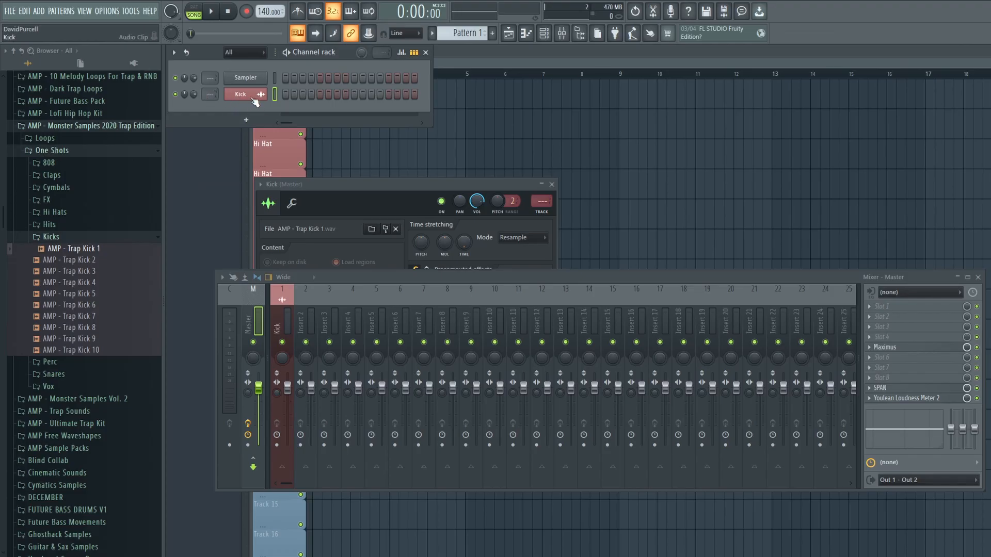
scroll(542, 201, "up", 1)
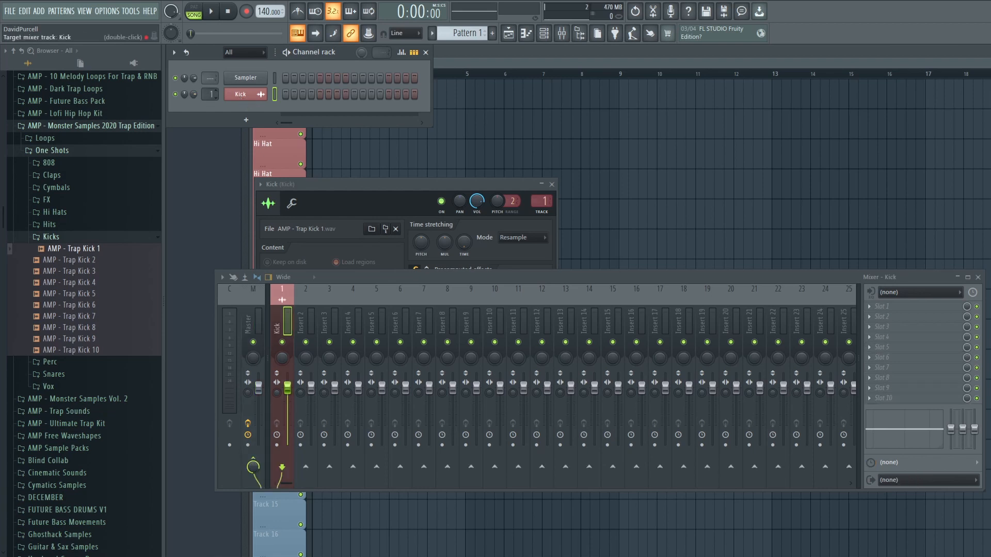
scroll(209, 94, "up", 1)
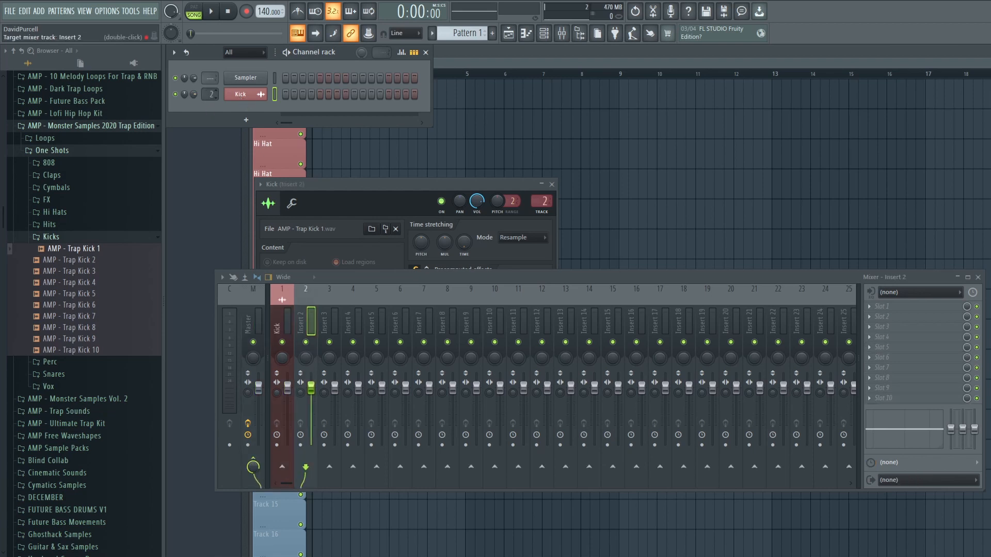
mouse_move(210, 94)
left_mouse_down()
mouse_move(211, 73)
mouse_move(210, 102)
left_mouse_up()
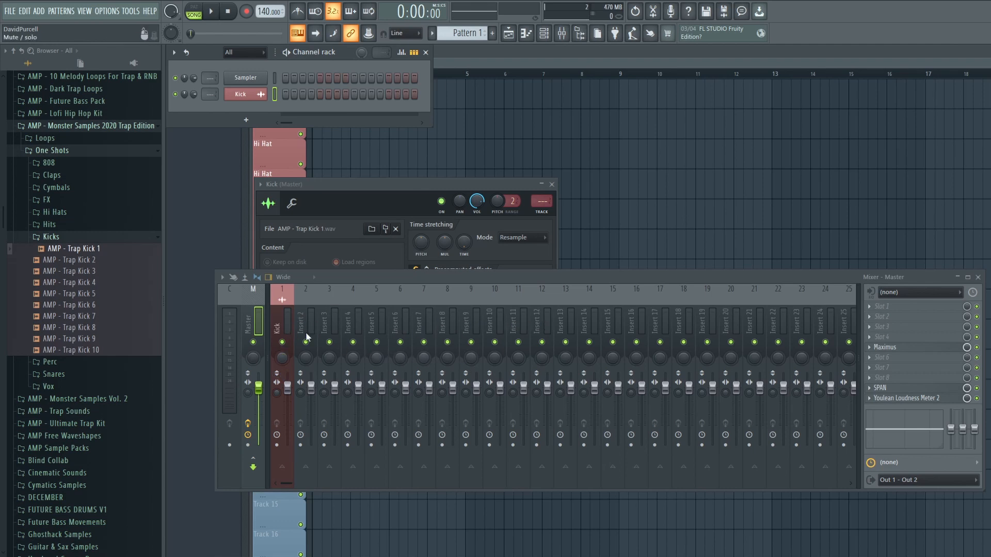
left_click(481, 53)
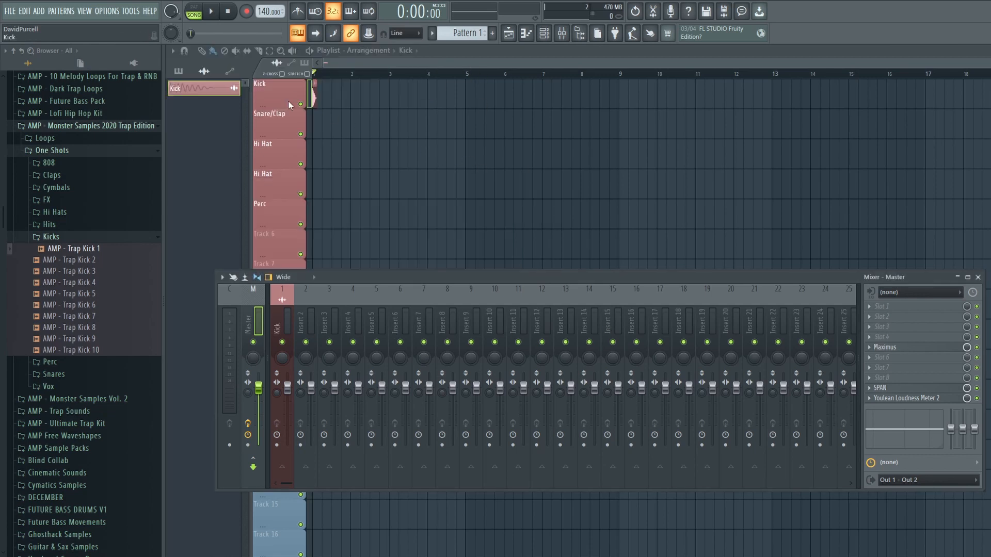
left_click(542, 34)
left_click_drag(209, 98, 209, 98)
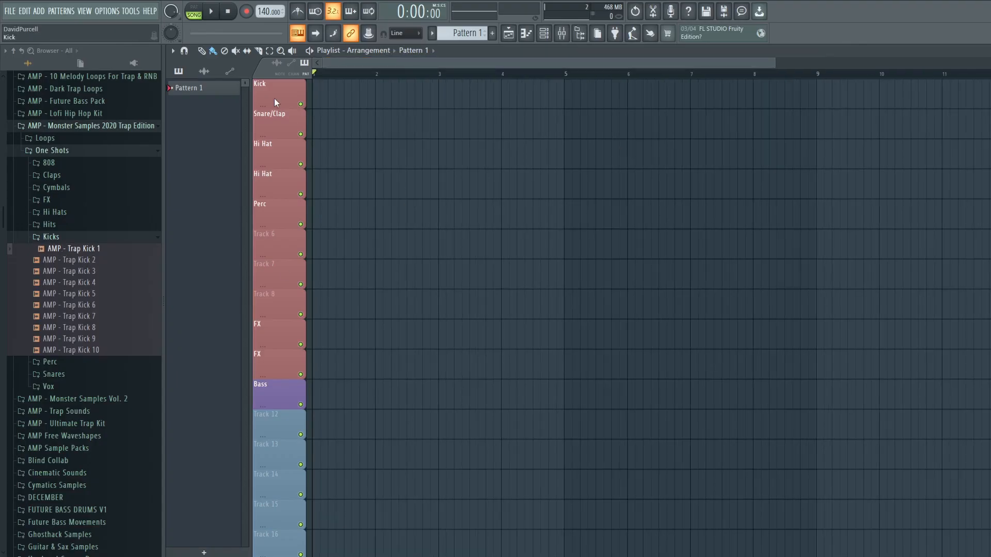
- Clone the Snare/Clap playlist track directly below the original
right_click(277, 129)
left_click(380, 279)
key("Return")
- Name playlist track 7 Perc and playlist tracks 8 and 9 FX
type("Perc")
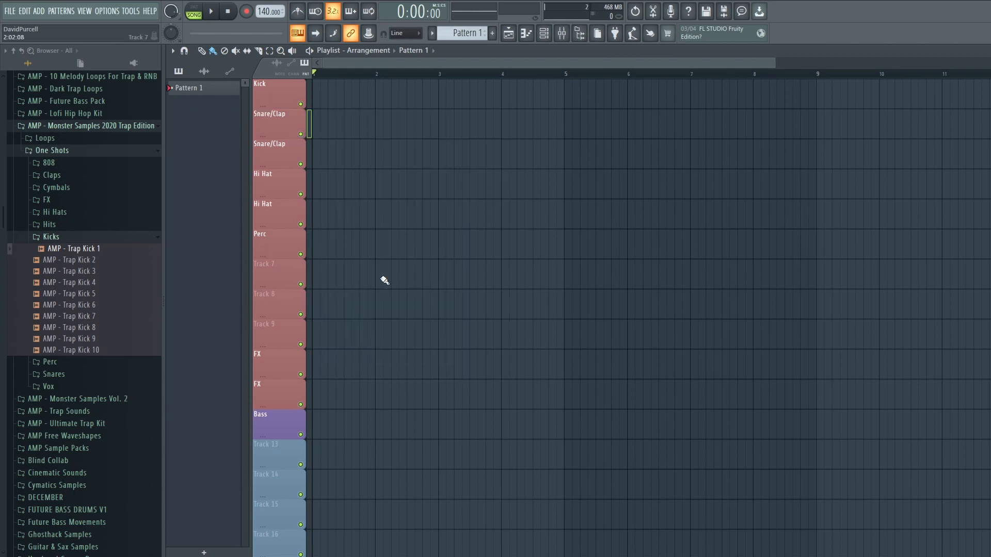
right_click(268, 304)
type("FX")
right_click(268, 333)
type("FX")
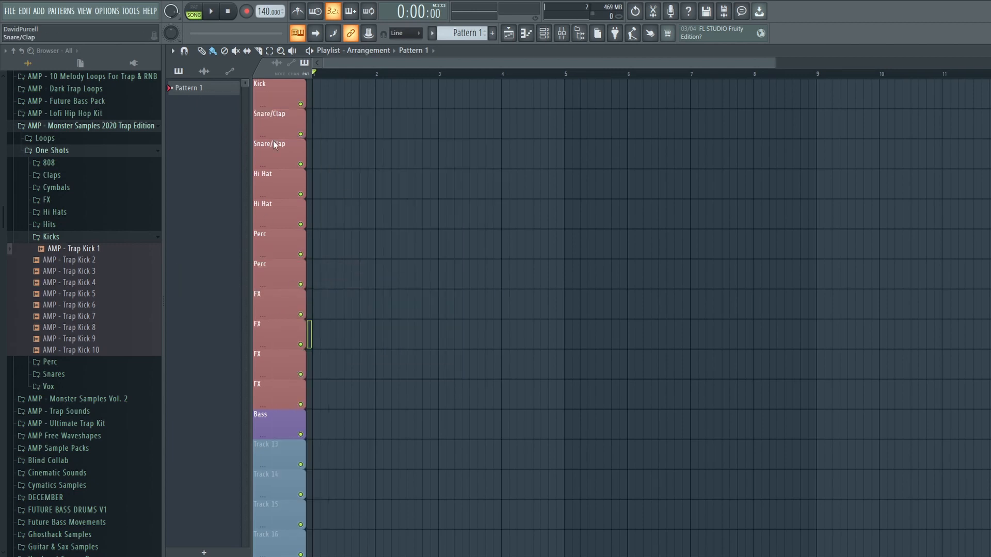
- Change the Kick playlist track's colour to bright red and adjust the colour of the first Snare/Clap track
right_click(277, 93)
left_click(319, 76)
left_click(410, 140)
left_click(495, 339)
right_click(277, 124)
left_click(445, 355)
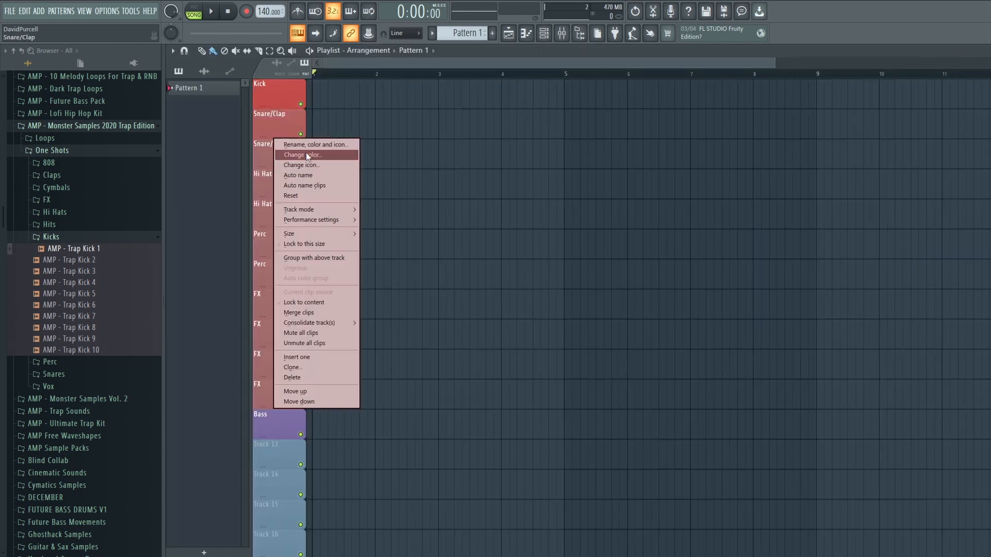
- Recolour the first Perc playlist track pink and the first FX playlist track magenta
left_click(273, 246)
left_click(343, 311)
left_click(440, 505)
right_click(272, 305)
left_click(299, 296)
left_click(338, 341)
left_click(443, 529)
- Apply the same magenta colour to the remaining FX playlist tracks
right_click(273, 335)
left_click(300, 296)
double_click(330, 335)
right_click(273, 306)
left_click(302, 295)
double_click(335, 334)
right_click(274, 364)
left_click(305, 296)
double_click(308, 438)
left_click(324, 450)
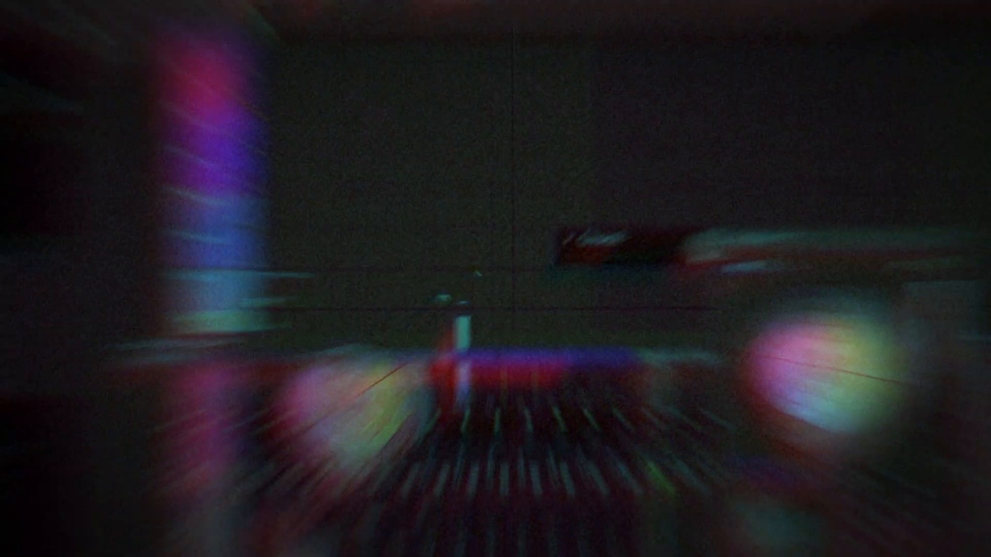
- Set the colour of the Chords playlist tracks to Steel Blue (#5E70AF)
key("Tab")
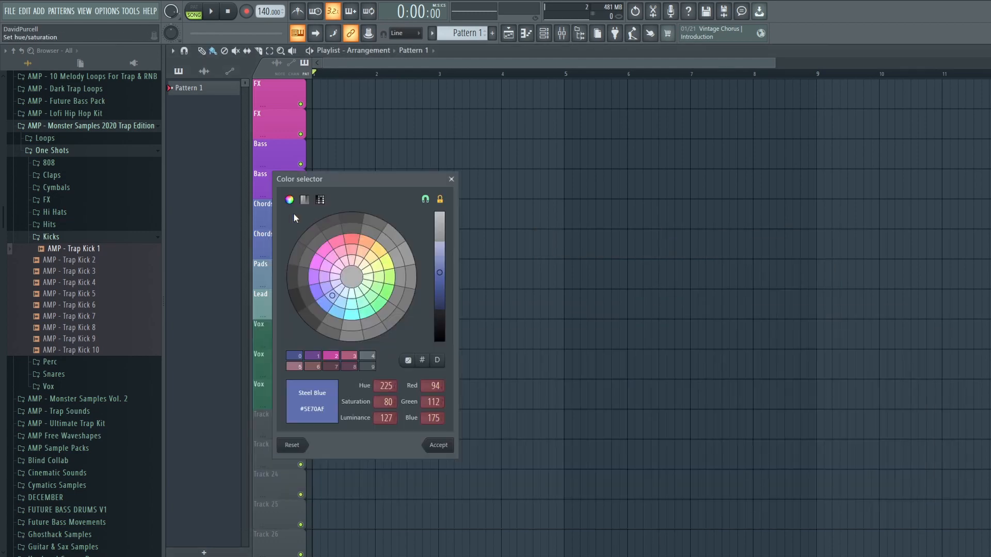
right_click(273, 261)
key("Escape")
right_click(273, 283)
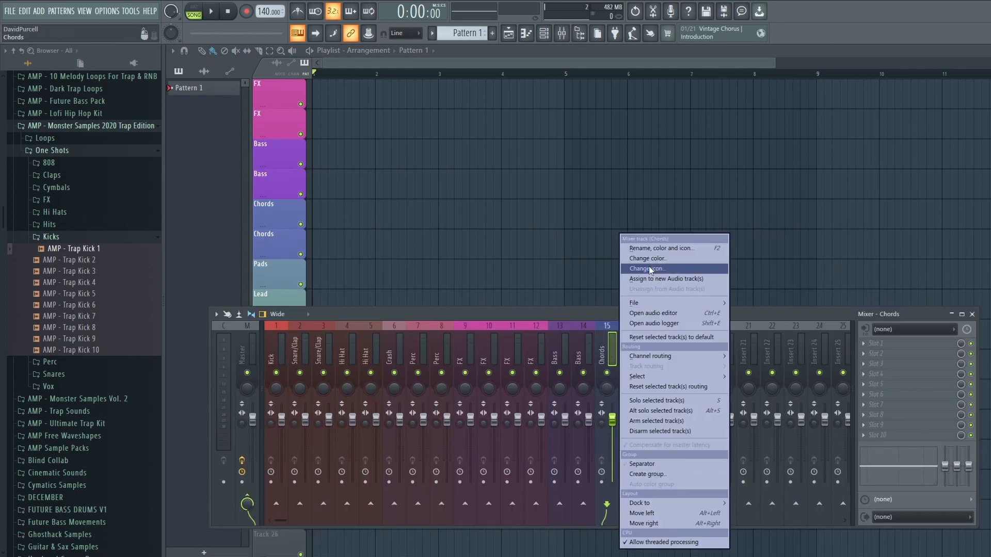
- Recolour the Chords mixer track steel blue and change the colour of mixer track 18
left_click(645, 258)
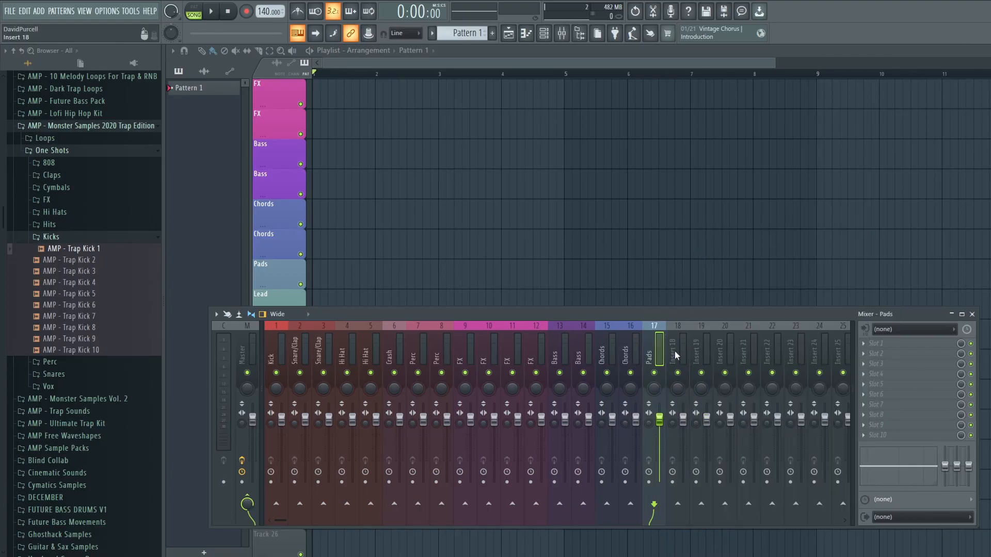
right_click(674, 350)
left_click(718, 258)
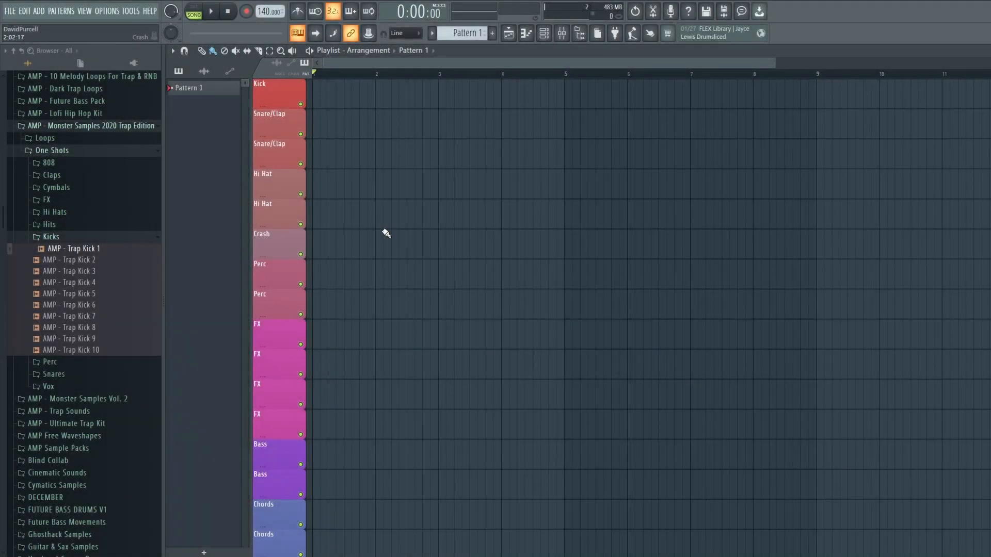
scroll(278, 91, "down", 8)
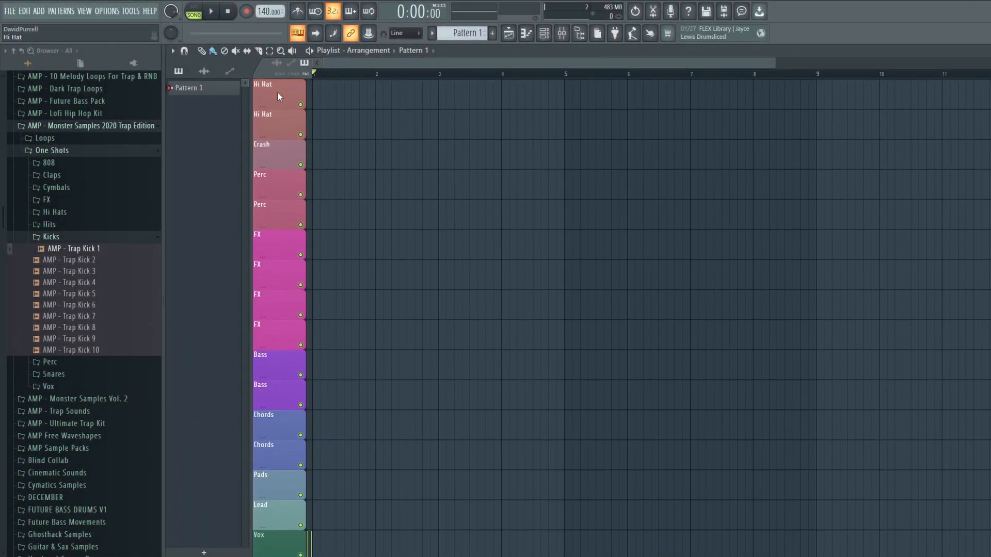
scroll(289, 426, "up", 8)
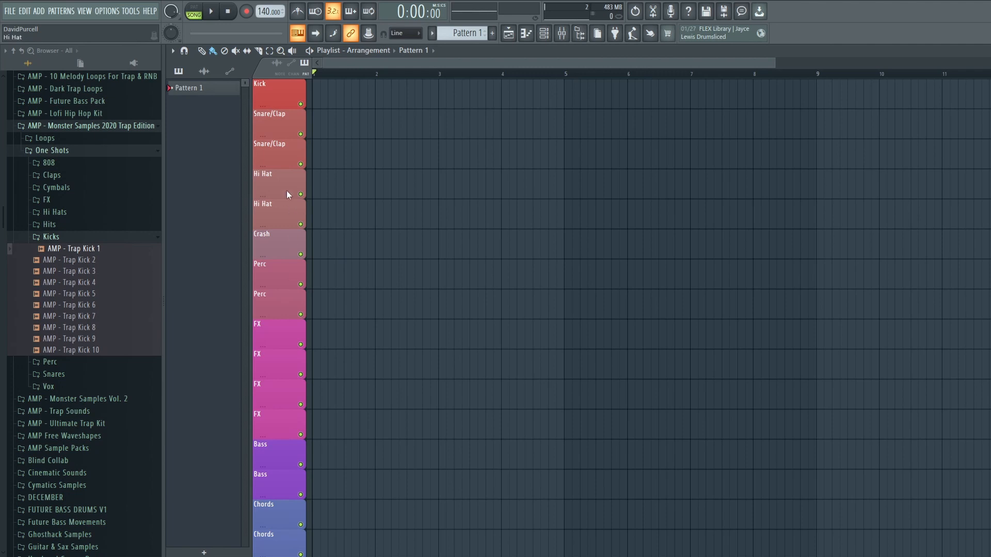
scroll(356, 239, "down", 8)
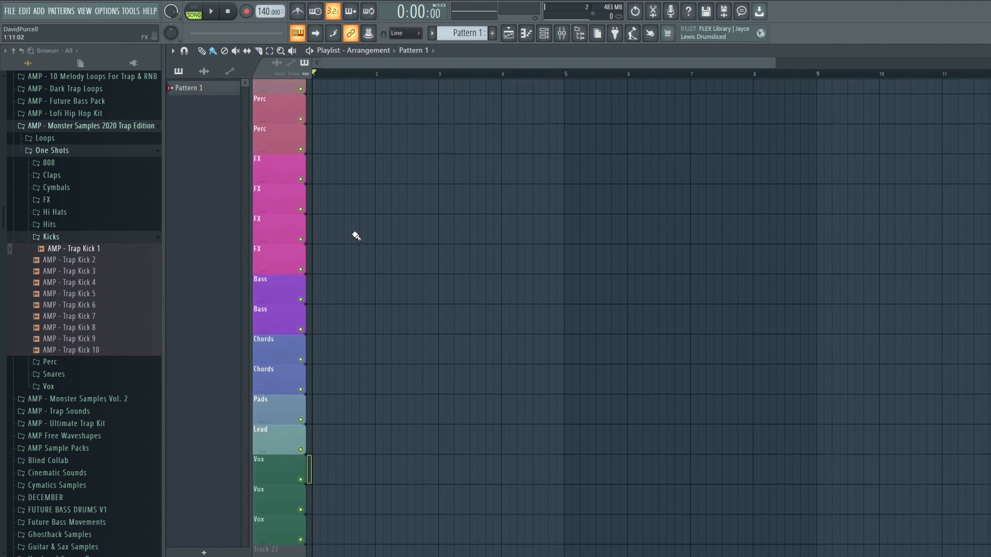
scroll(376, 434, "down", 1)
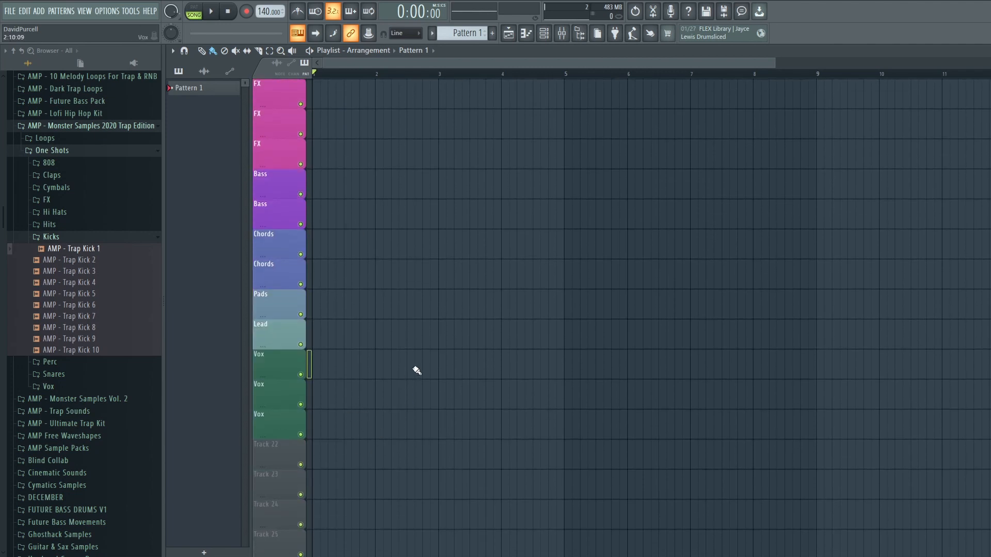
- Rename playlist track 22, directly below the Vox tracks, as "add"
right_click(270, 468)
left_click(300, 283)
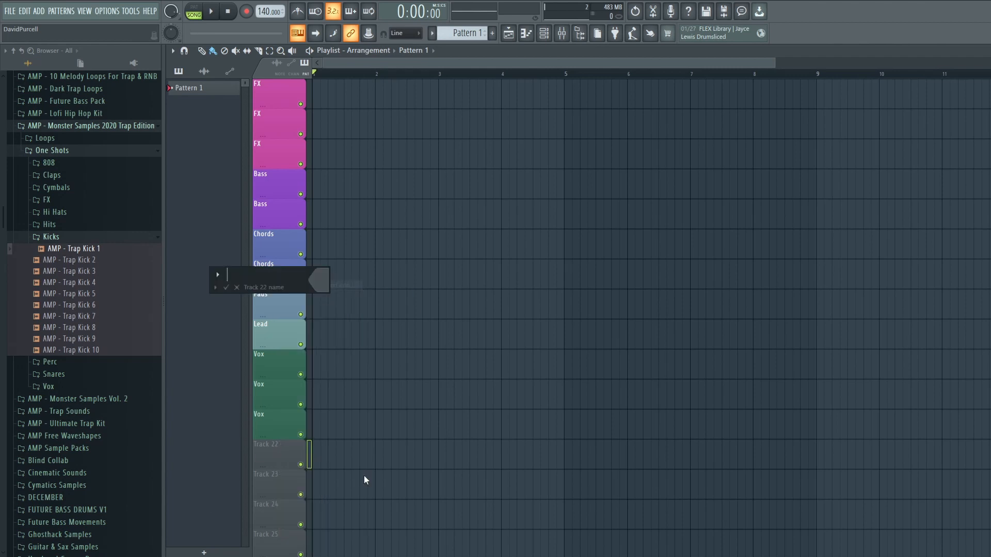
type("add")
key("Return")
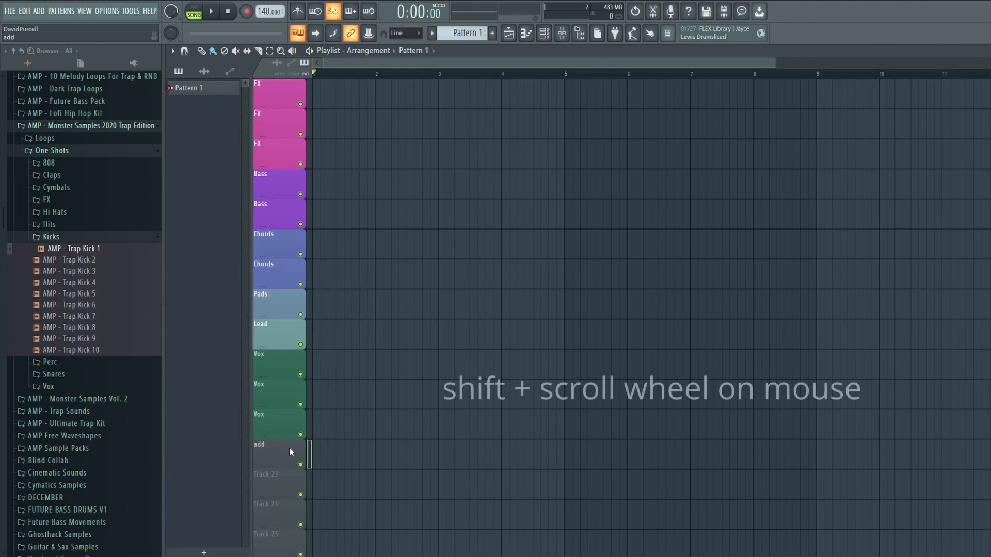
- Move the add playlist track above the last Vox track and return it below the Vox group
scroll(274, 454, "up", 6, "shift")
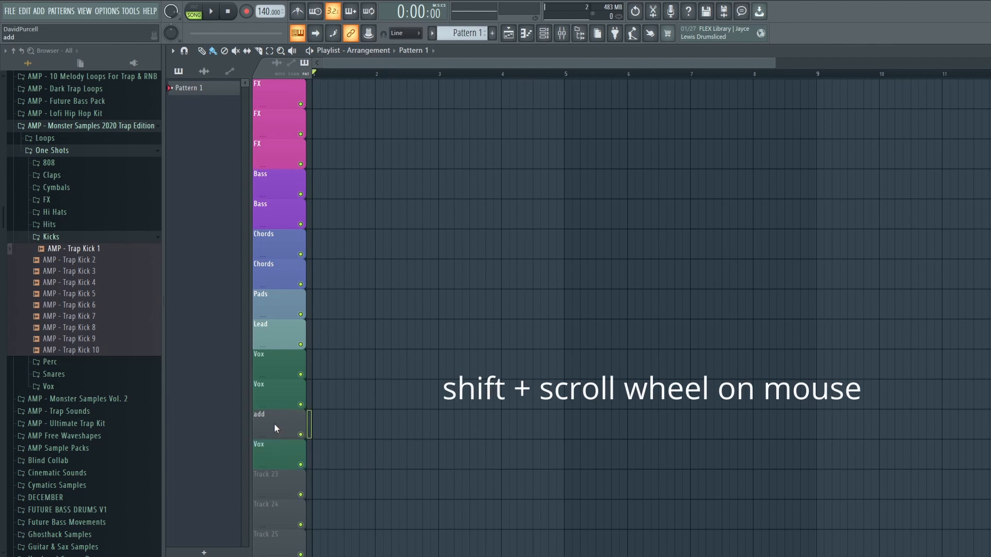
scroll(274, 274, "down", 6, "shift")
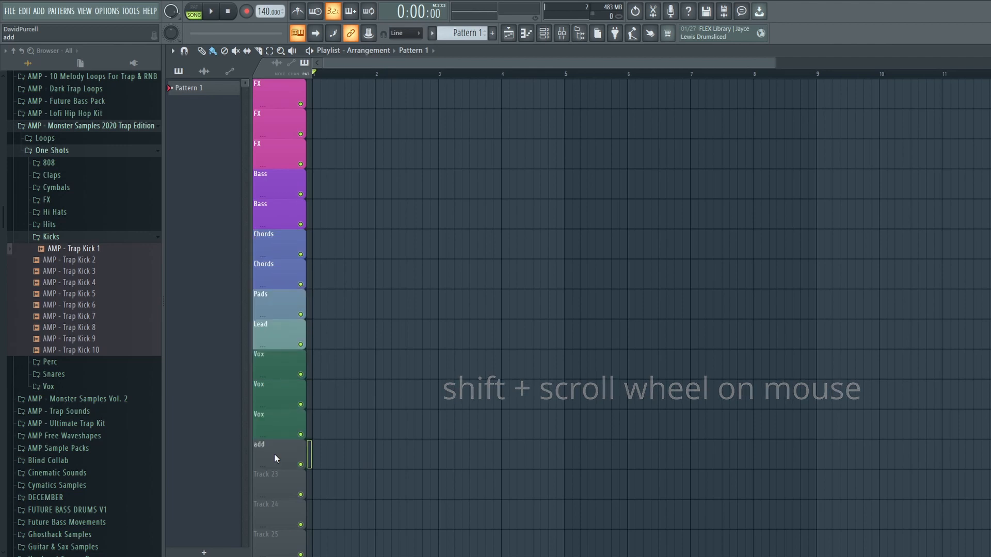
- Open the name, colour and icon editor of the Kick playlist track
scroll(378, 254, "up", 3)
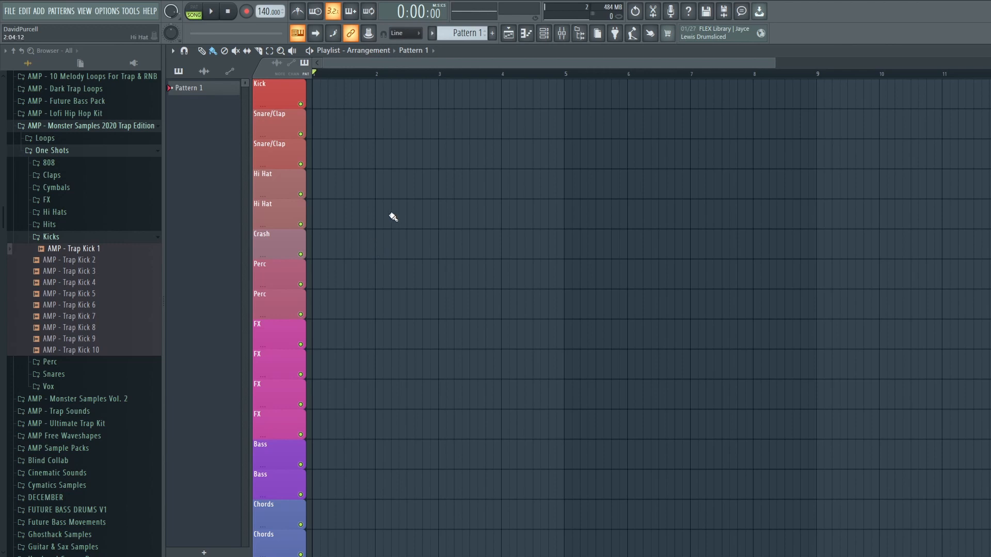
right_click(283, 83)
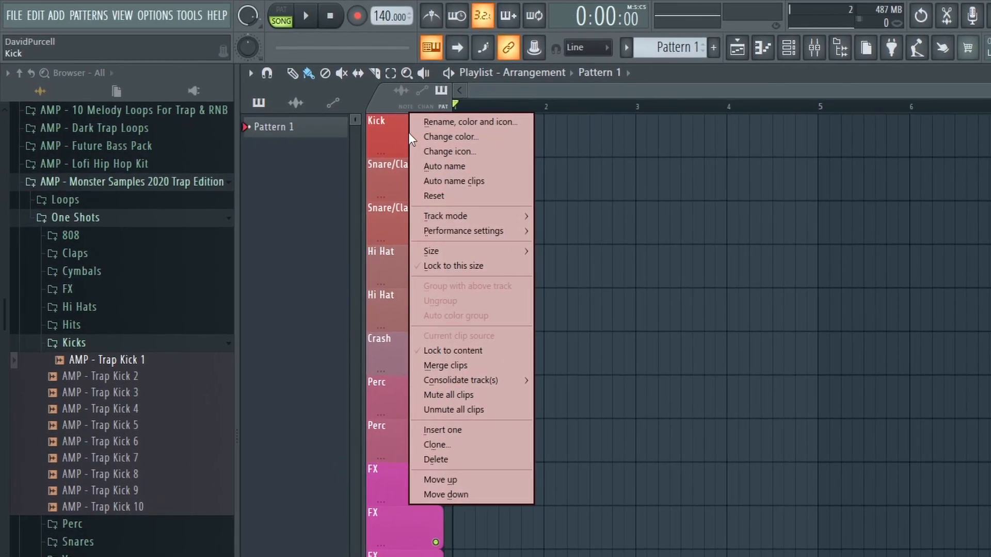
left_click(469, 122)
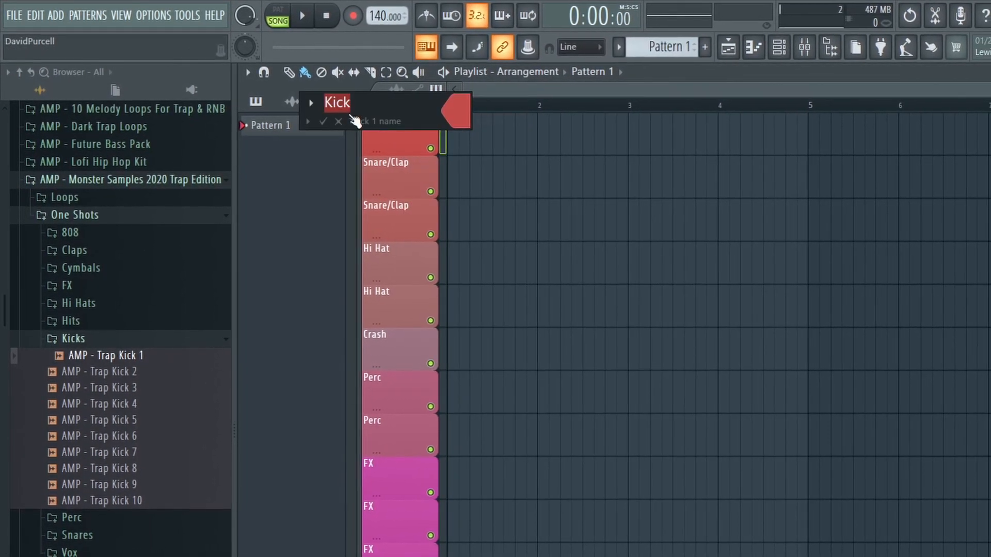
left_click(310, 104)
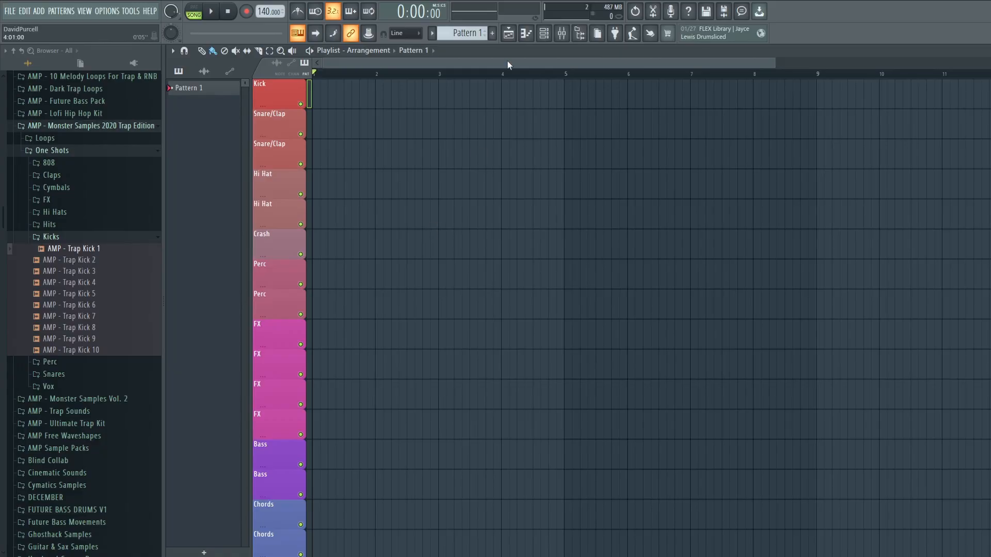
- Show the mixer and load the Gross Beat plugin into the first effect slot of the Sidechain track
left_click(564, 37)
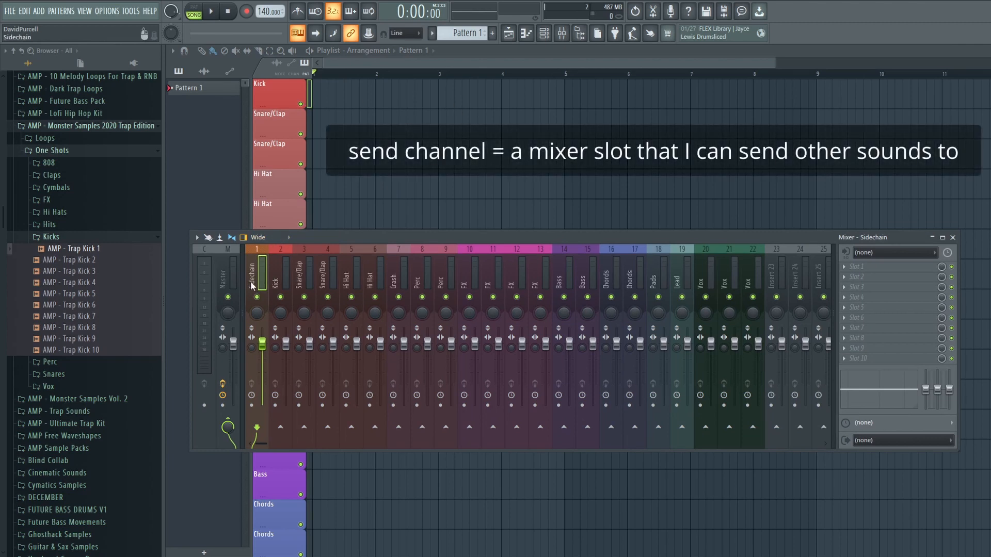
left_click(857, 267)
left_click(711, 45)
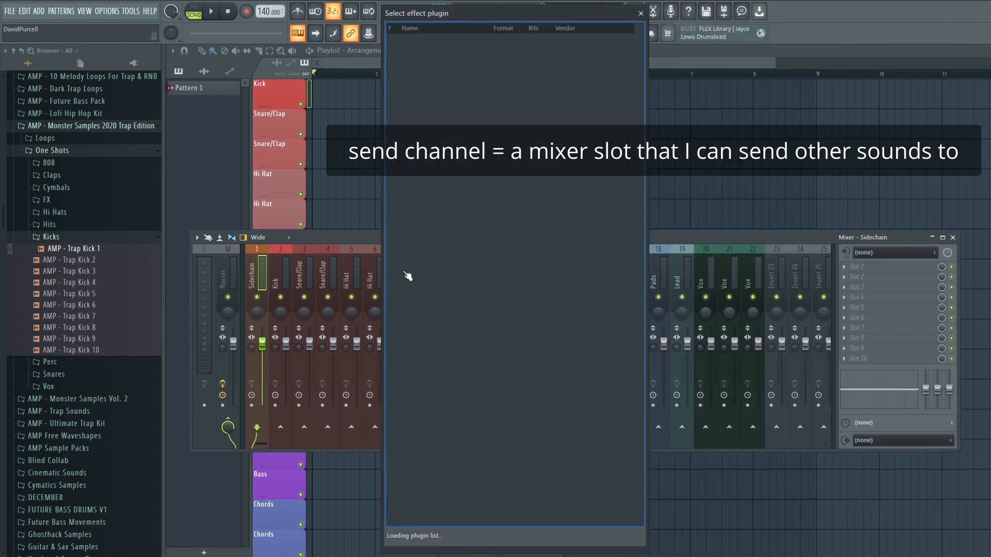
type("gross")
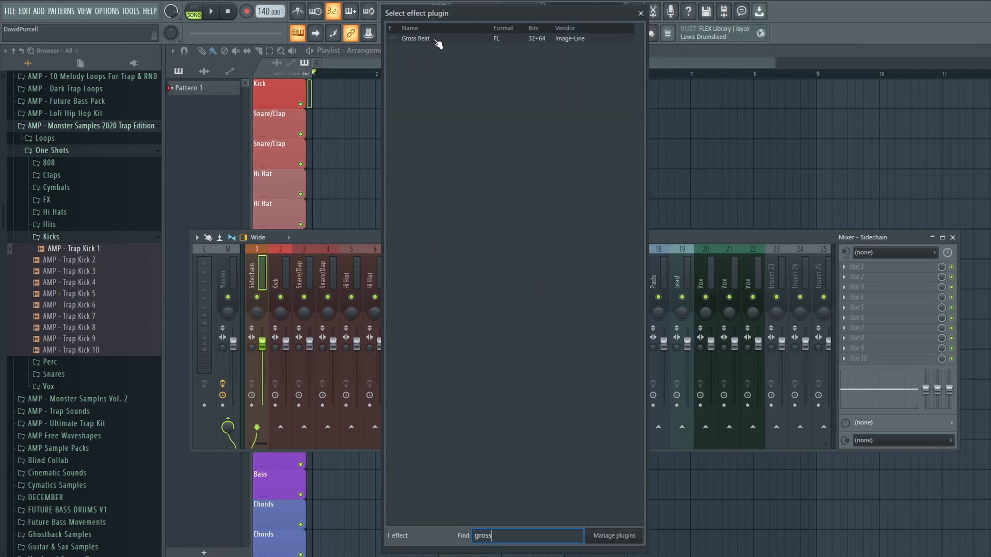
double_click(436, 39)
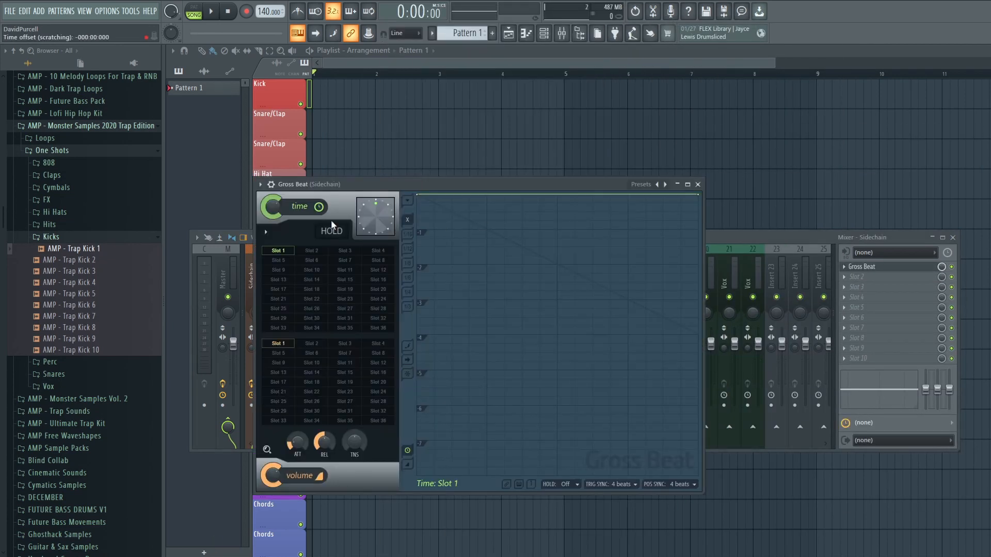
- Load the Momentary preset in Gross Beat and choose the Sidechain volume pattern
left_click(260, 184)
mouse_move(271, 225)
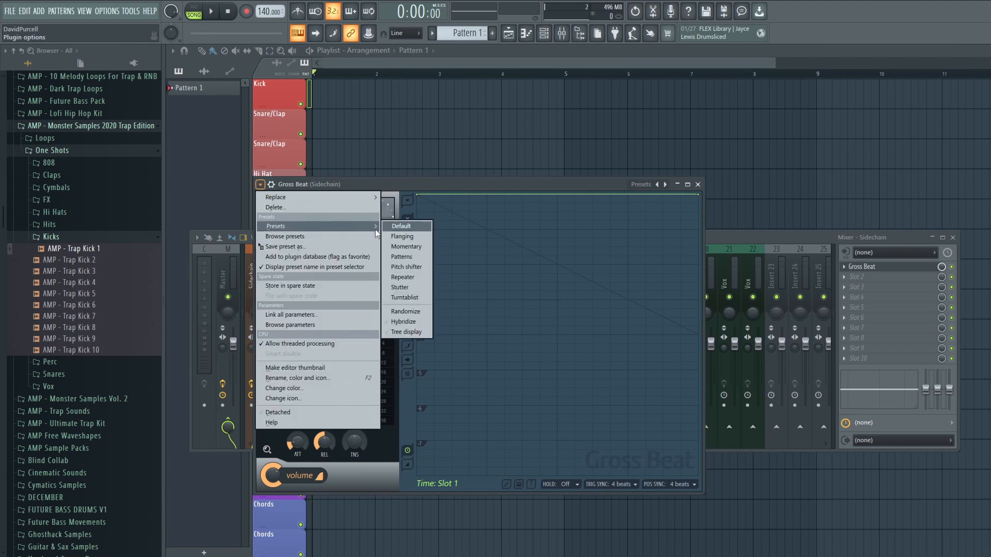
left_click(409, 242)
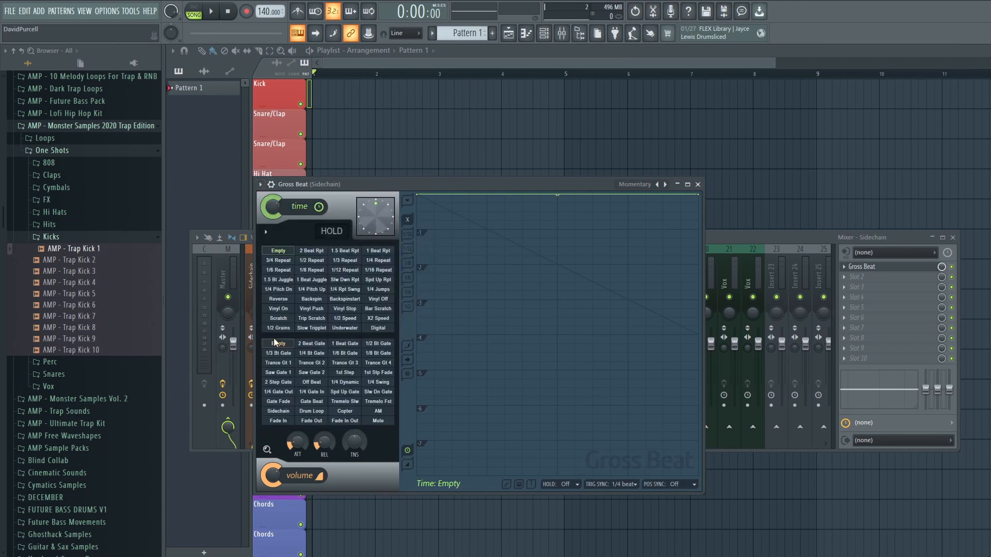
left_click(278, 412)
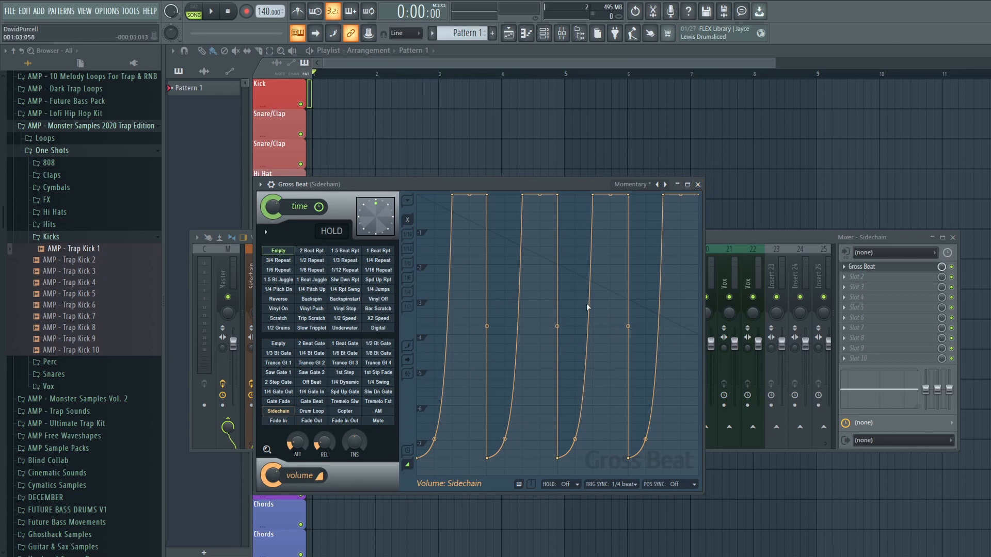
left_click(698, 185)
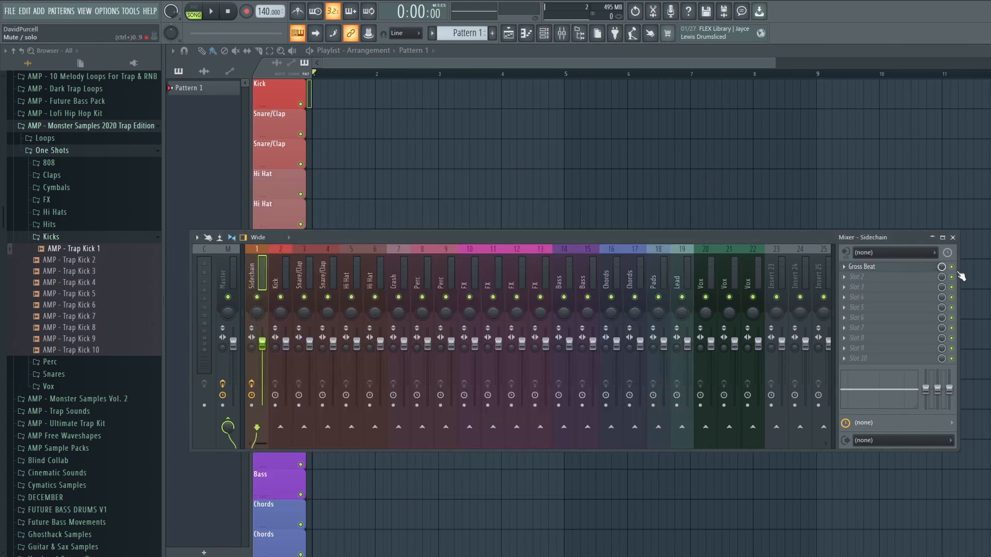
- Add Fruity Balance to the second effect slot of the Sidechain mixer track
left_click(862, 277)
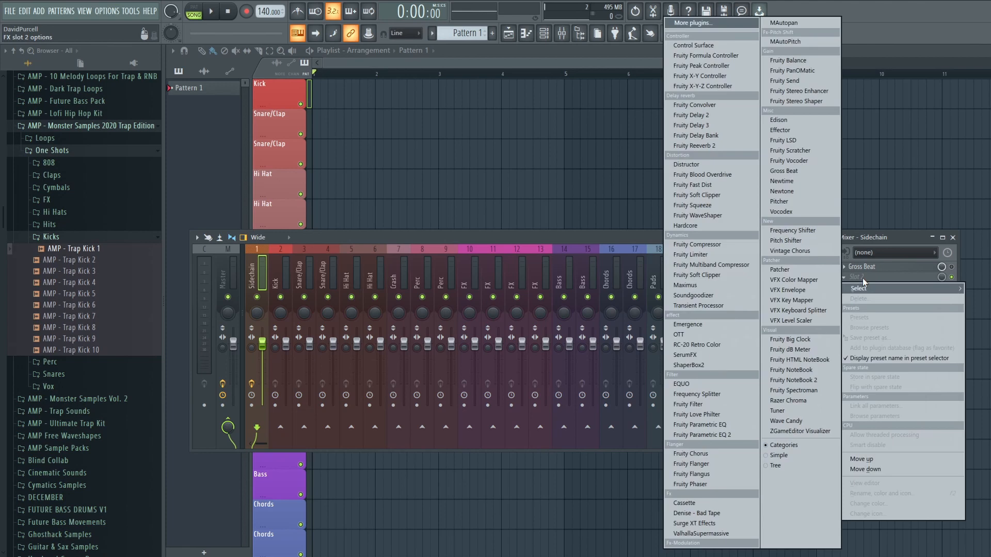
left_click(801, 62)
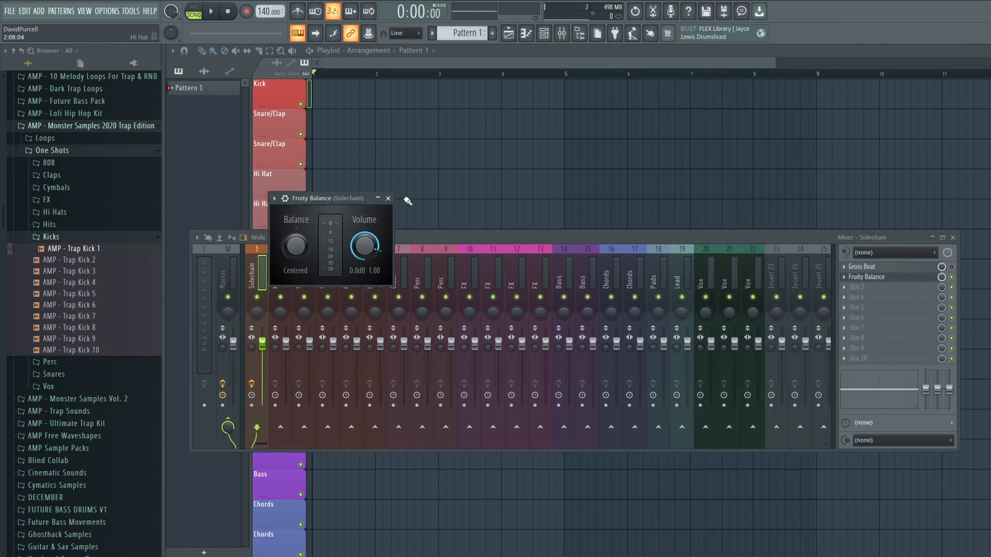
left_click(388, 199)
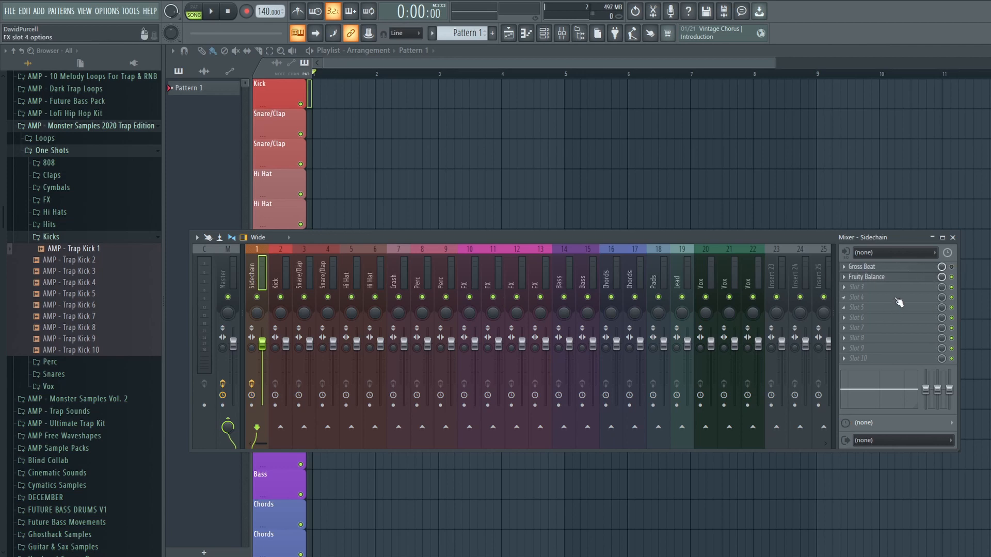
left_click(877, 277)
- Dock the Sidechain mixer track on the right side of the mixer
right_click(253, 277)
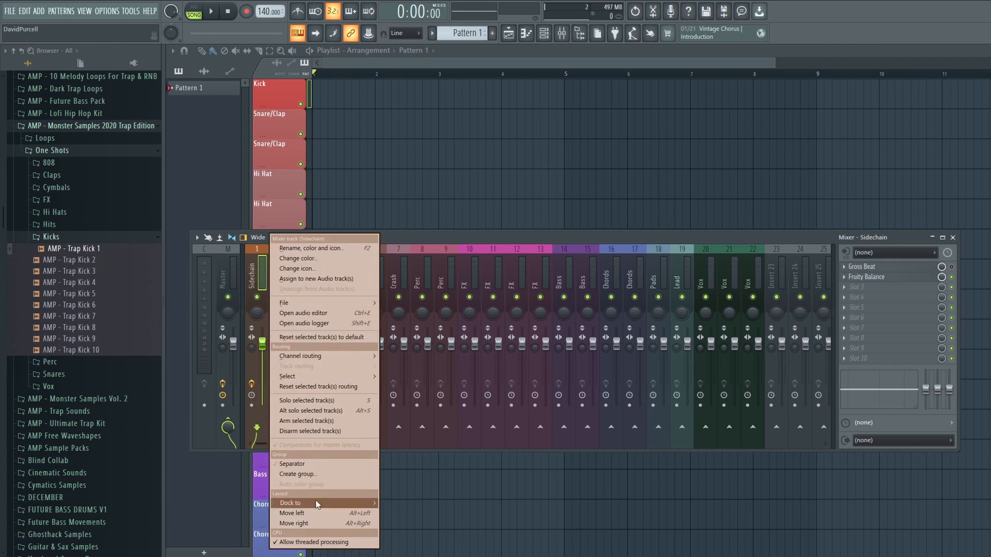
mouse_move(315, 501)
left_click(396, 524)
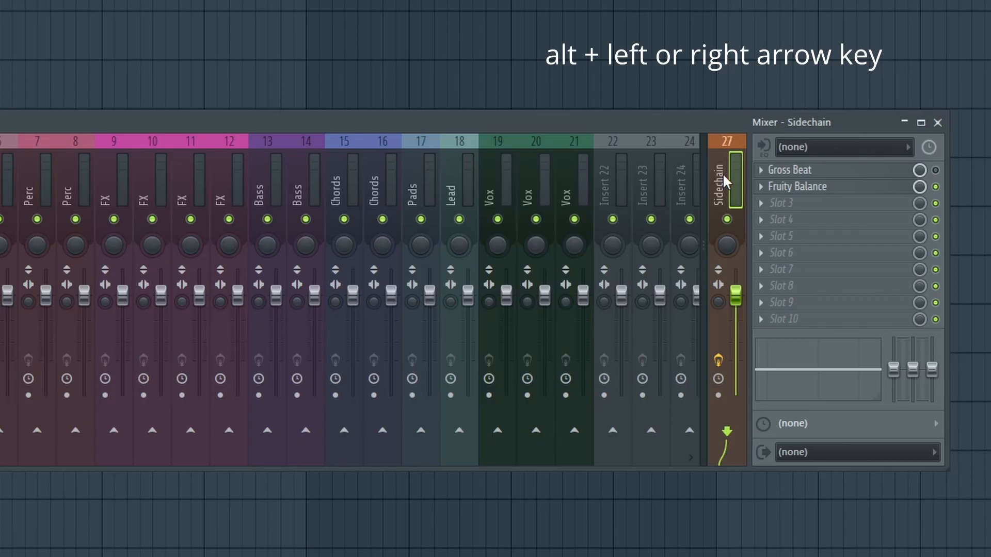
- Move the docked Sidechain mixer track rightwards through the track order to position 50
key("alt+Right")
key("alt+Right")
key("alt+Right")
key("alt+Right")
key("alt+Right")
key("alt+Right")
key("alt+Right")
key("alt+Right")
key("alt+Right")
key("alt+Right")
key("alt+Right")
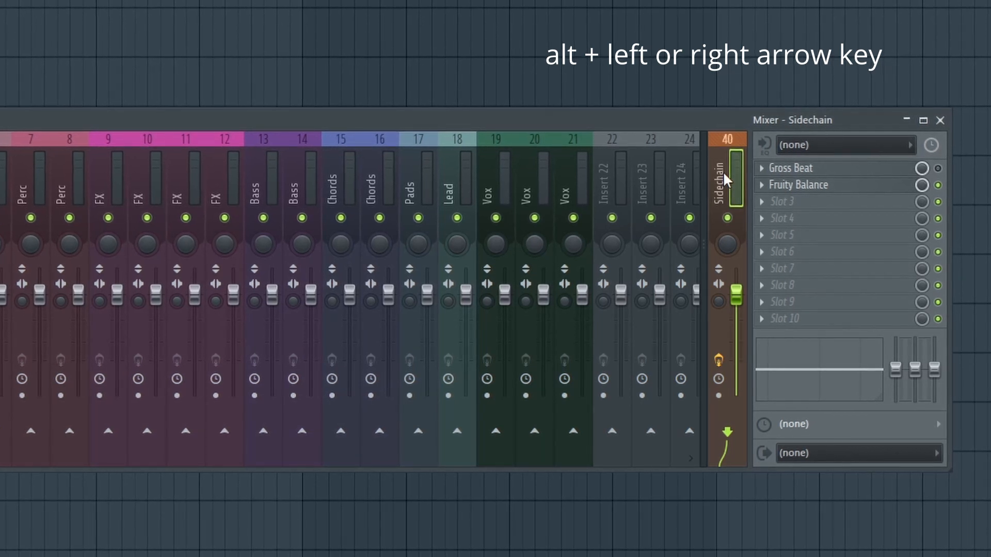
key("alt+Right")
key("alt+Right")
key("alt+Right")
key("alt+Right")
key("alt+Right")
key("alt+Right")
key("alt+Right")
key("alt+Right")
key("alt+Right")
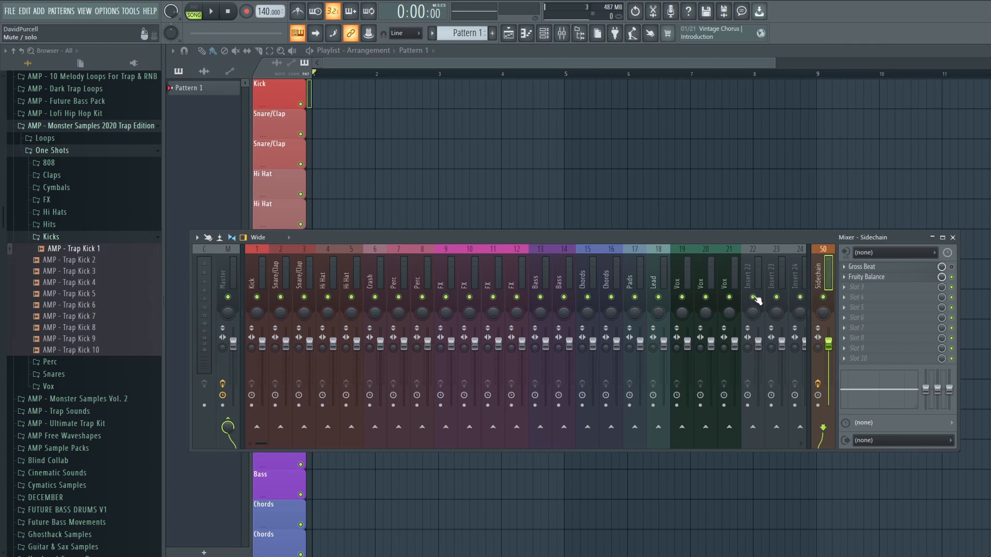
- Route the first Bass mixer track (13) to the Sidechain track only
left_click(540, 270)
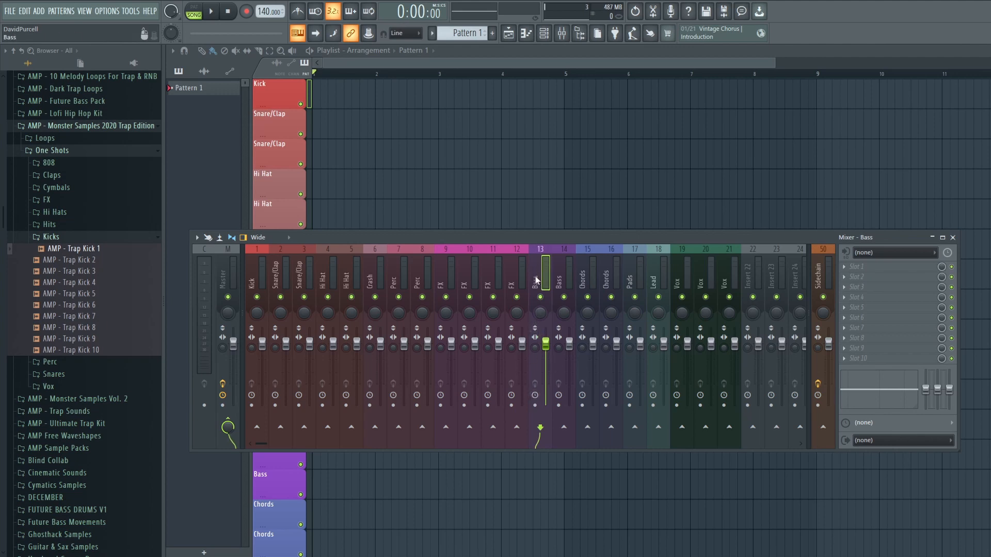
right_click(825, 430)
left_click(856, 447)
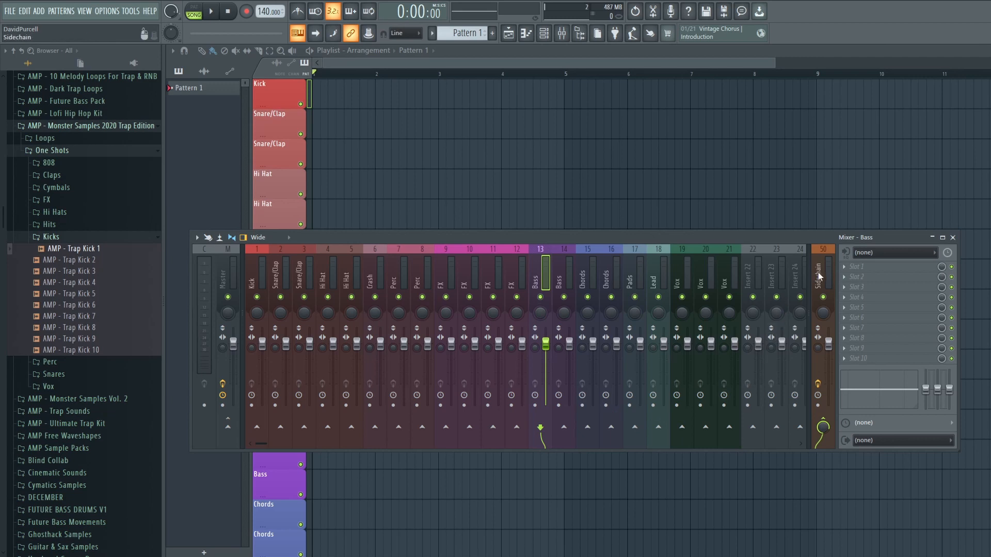
- Check the Sidechain track's effects and route the first Bass mixer track back to the Master only
left_click(818, 276)
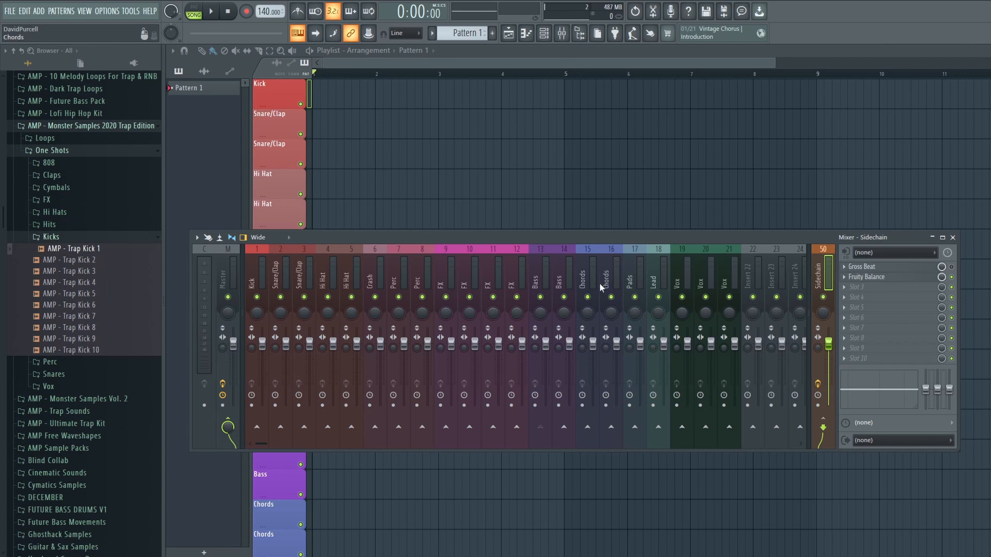
left_click(542, 275)
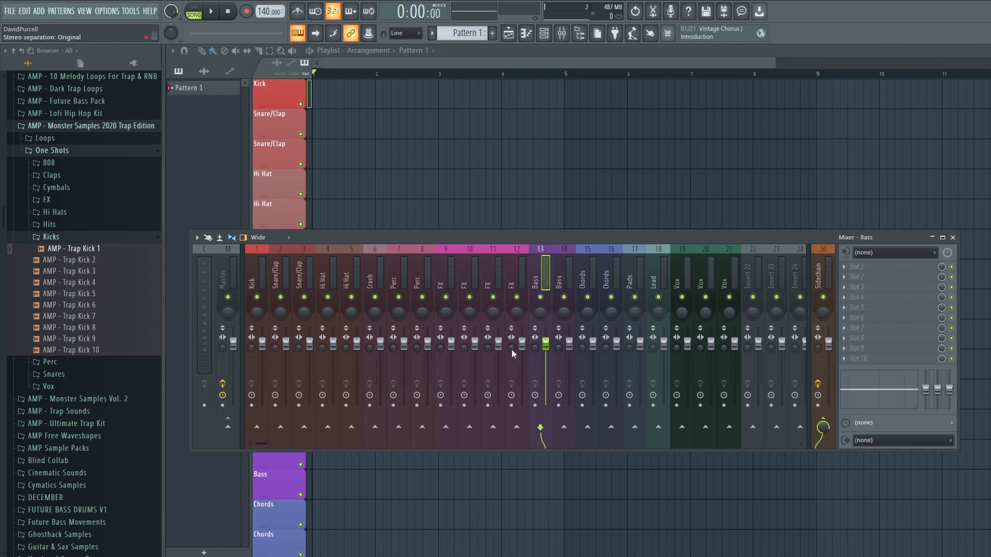
right_click(228, 427)
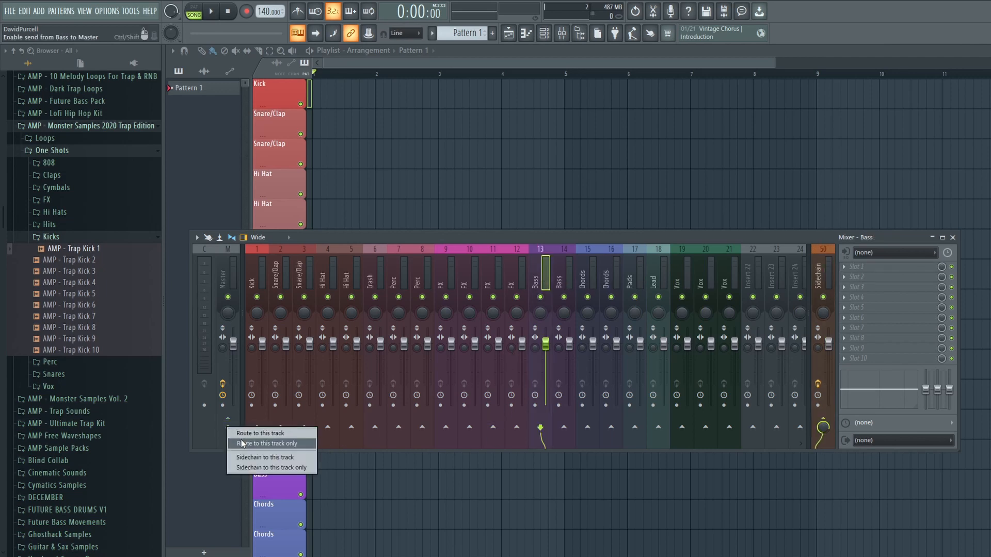
left_click(241, 443)
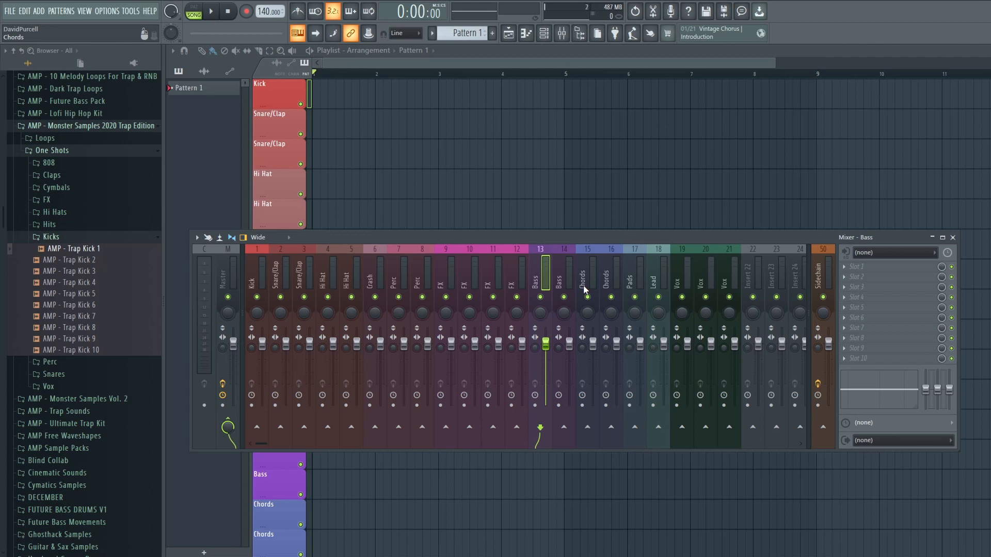
- Name mixer track 51 "Drum Bus" and colour it olive (#9F8735)
scroll(794, 277, "down", 20)
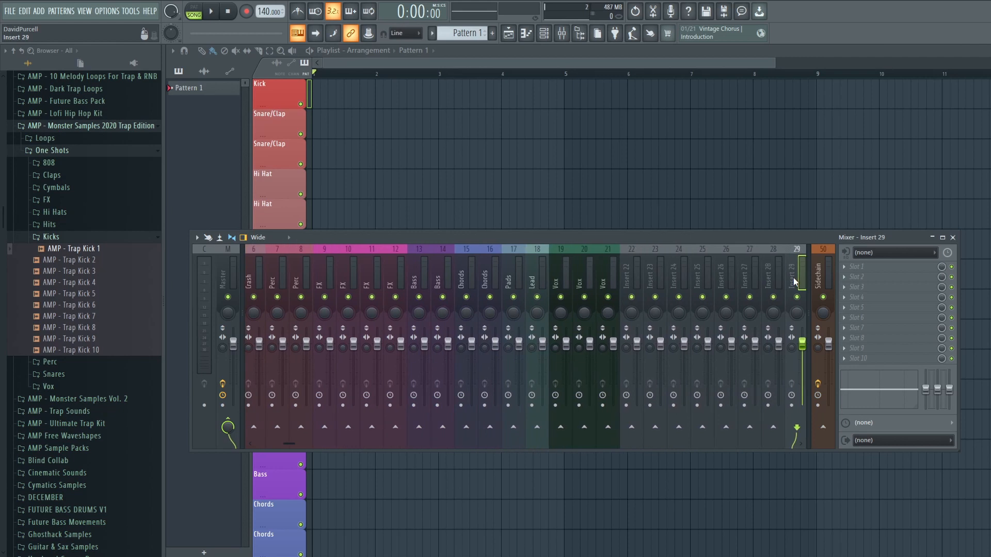
scroll(794, 278, "down", 10)
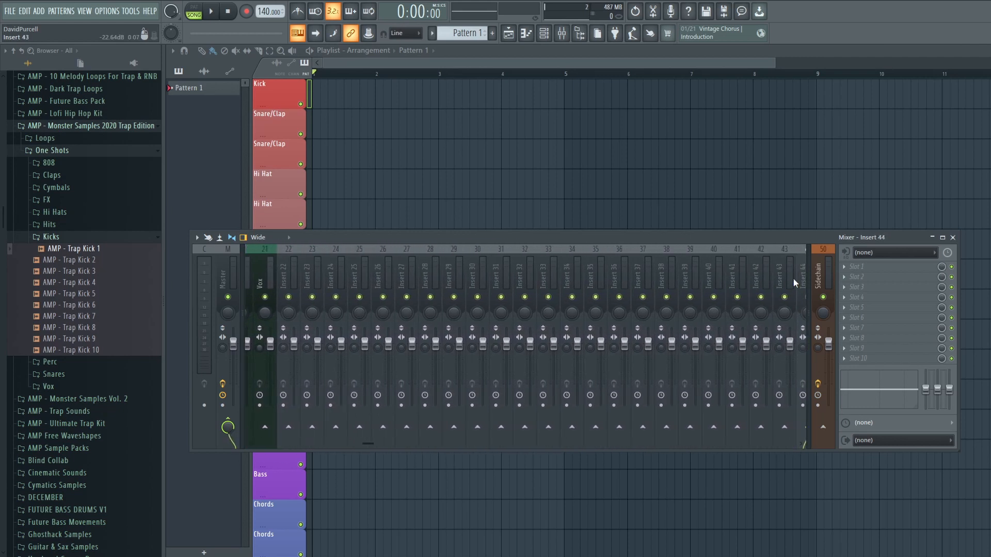
left_click(792, 279)
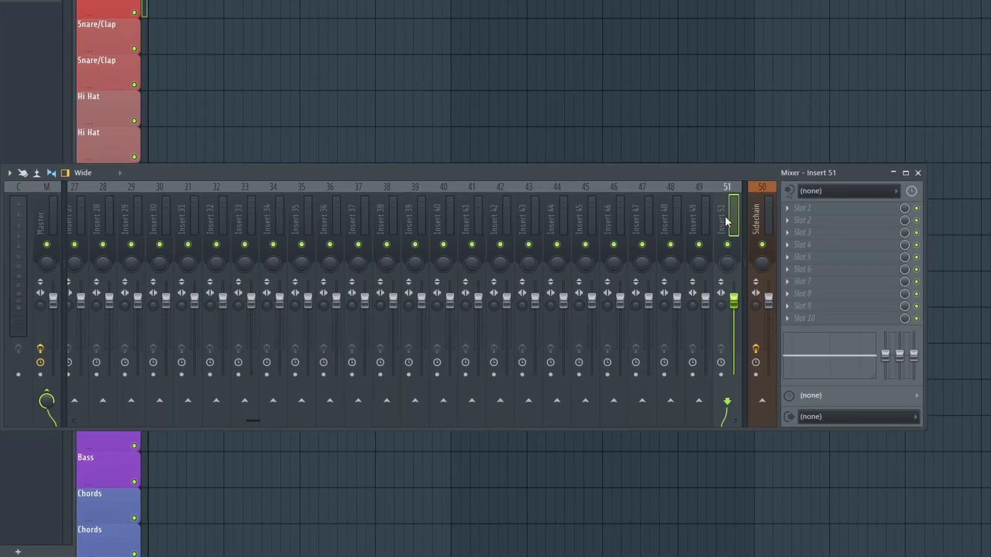
right_click(791, 273)
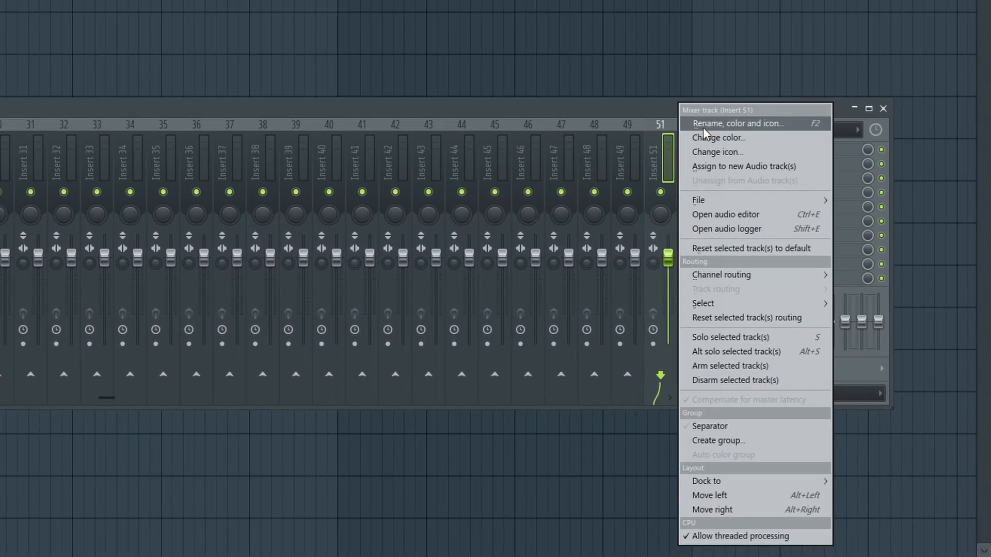
left_click(847, 237)
type("Drum Bus")
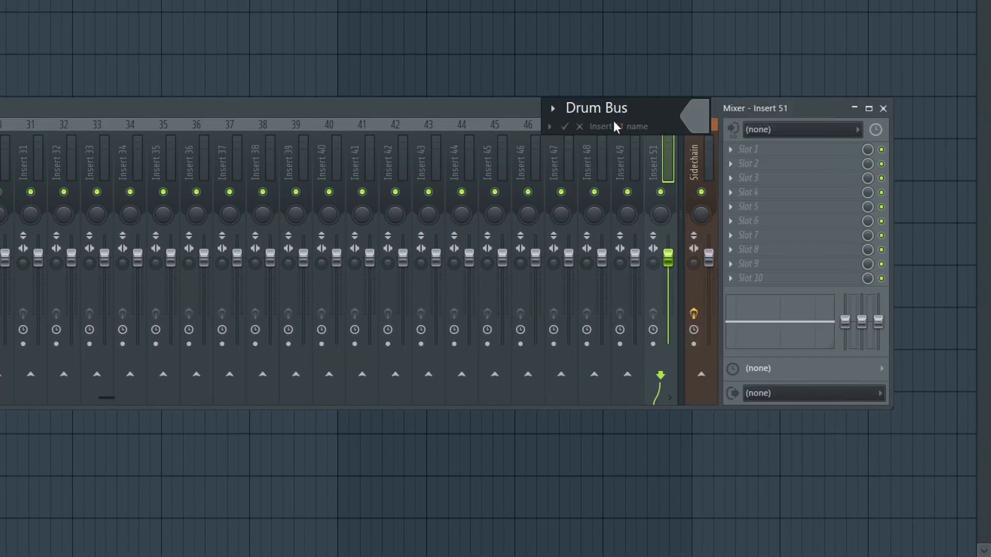
left_click(693, 126)
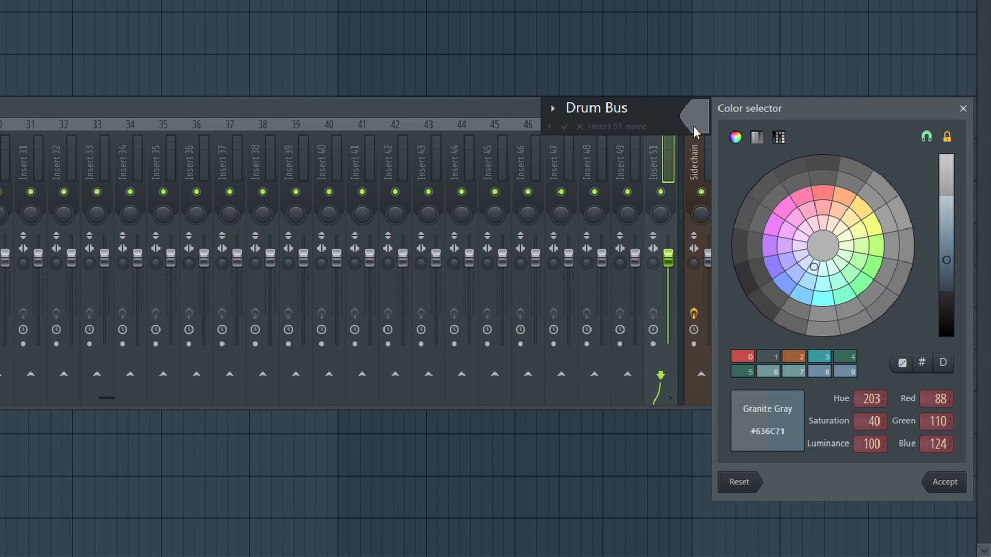
left_click(861, 210)
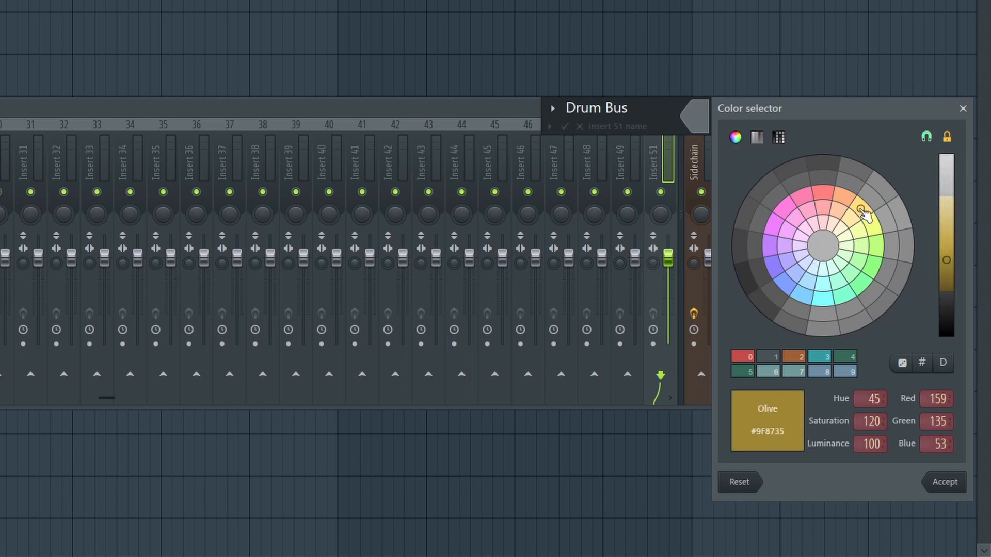
key("Return")
- Dock the Drum Bus mixer track on the right side of the mixer
right_click(792, 279)
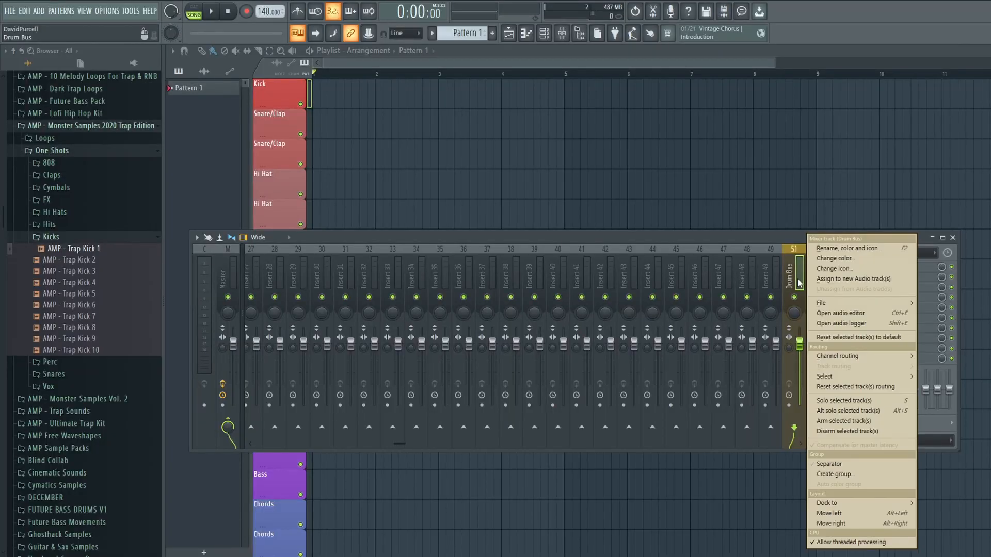
mouse_move(846, 505)
left_click(948, 524)
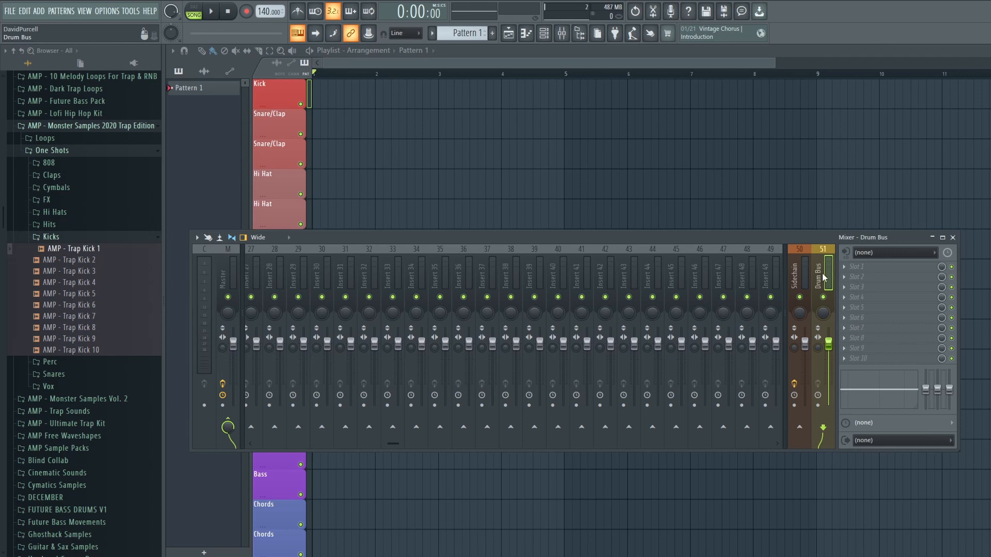
- Route the Kick mixer track to the Drum Bus track only
left_click(286, 280)
scroll(286, 281, "up", 7)
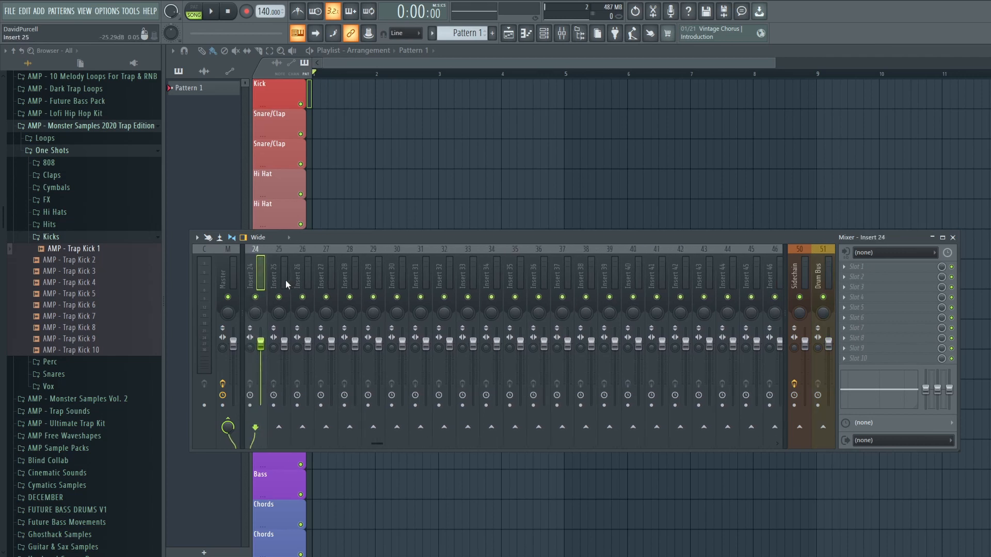
scroll(286, 280, "up", 13)
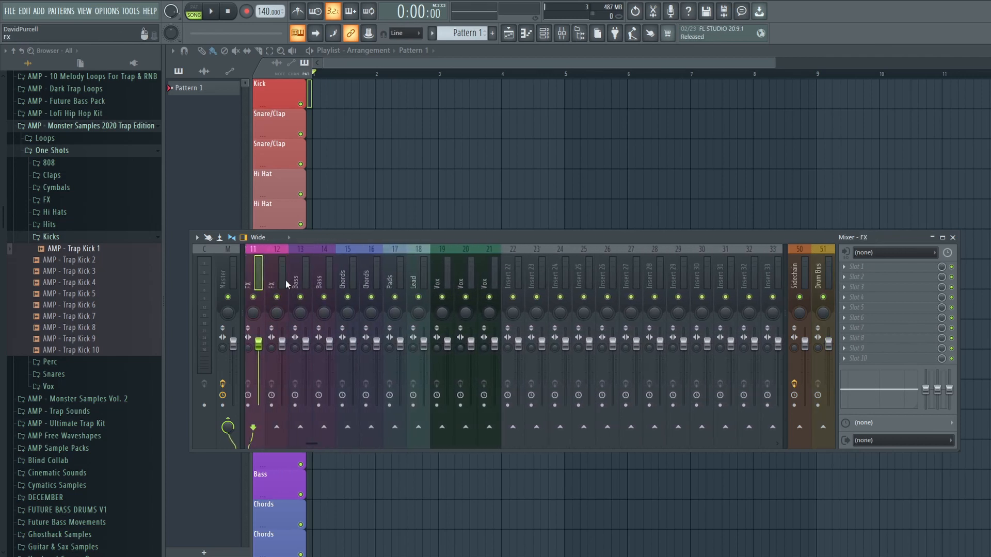
scroll(286, 280, "up", 7)
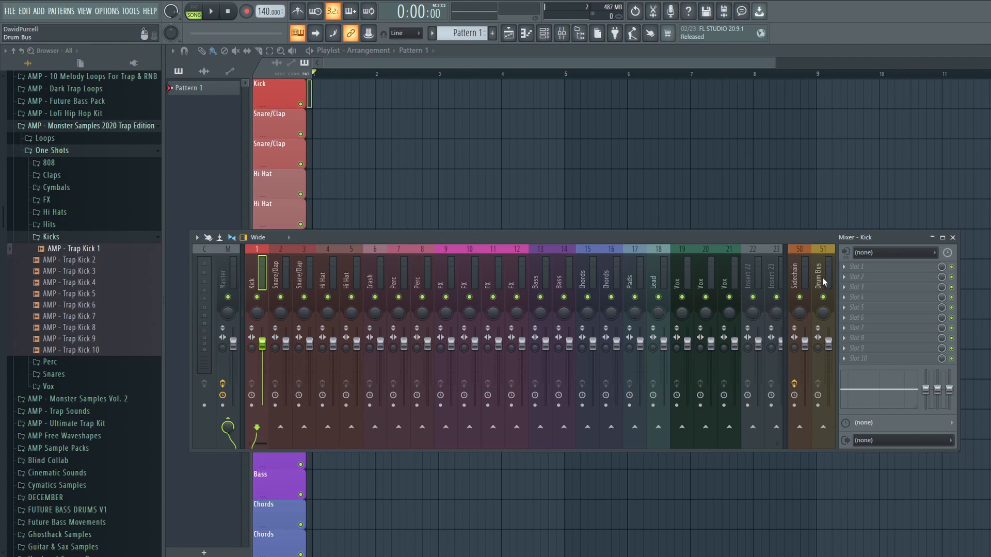
right_click(826, 433)
left_click(856, 445)
- Route both Snare/Clap mixer tracks (2 and 3) to the Drum Bus track only
left_click(281, 277)
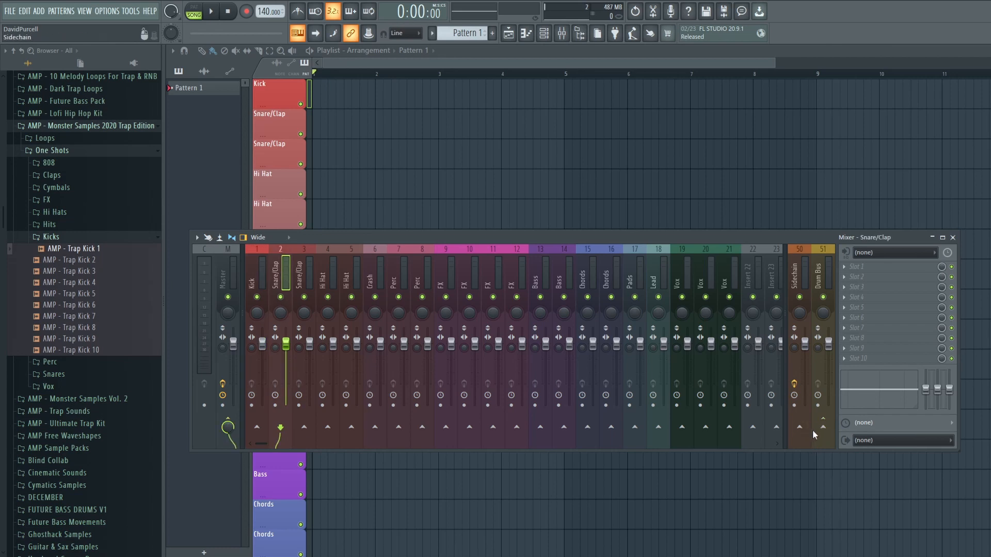
right_click(823, 427)
left_click(857, 445)
left_click(294, 282)
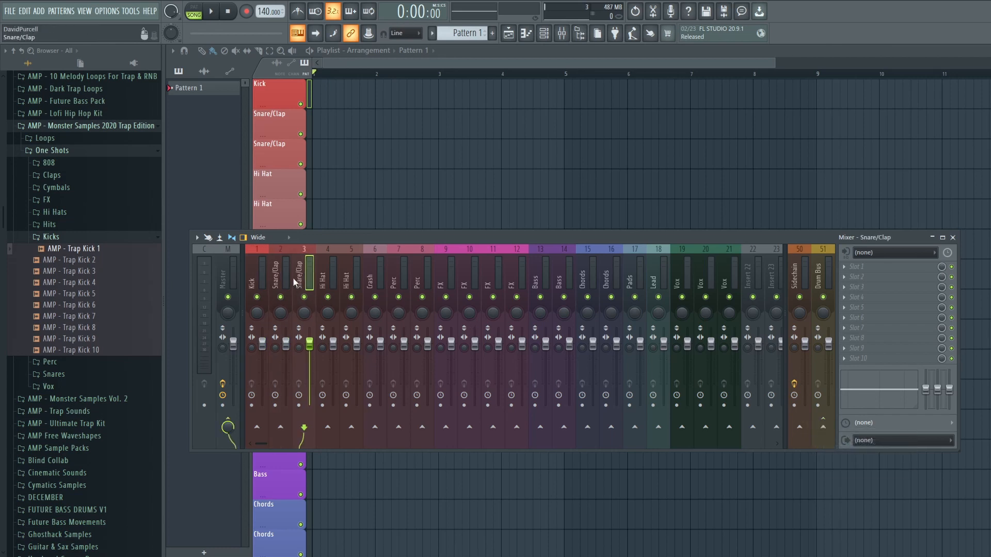
right_click(824, 428)
left_click(856, 446)
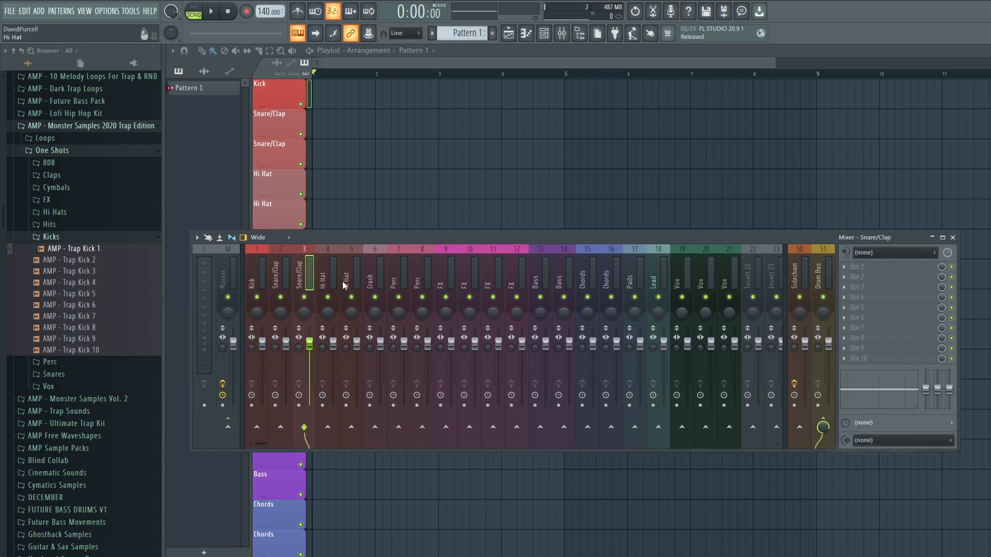
- Route both Hi Hat mixer tracks (4 and 5) to the Drum Bus track only
left_click(324, 279)
right_click(824, 428)
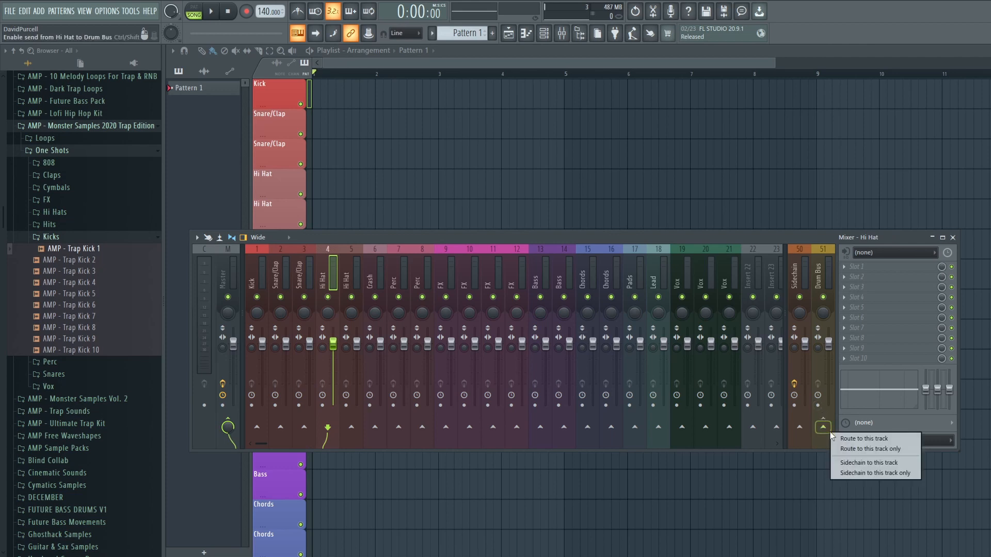
left_click(857, 446)
left_click(347, 282)
right_click(823, 428)
left_click(857, 446)
- Route the Crash and Perc mixer tracks (6 to 8) to the Drum Bus track only
left_click(370, 282)
right_click(820, 428)
left_click(857, 446)
left_click(400, 283)
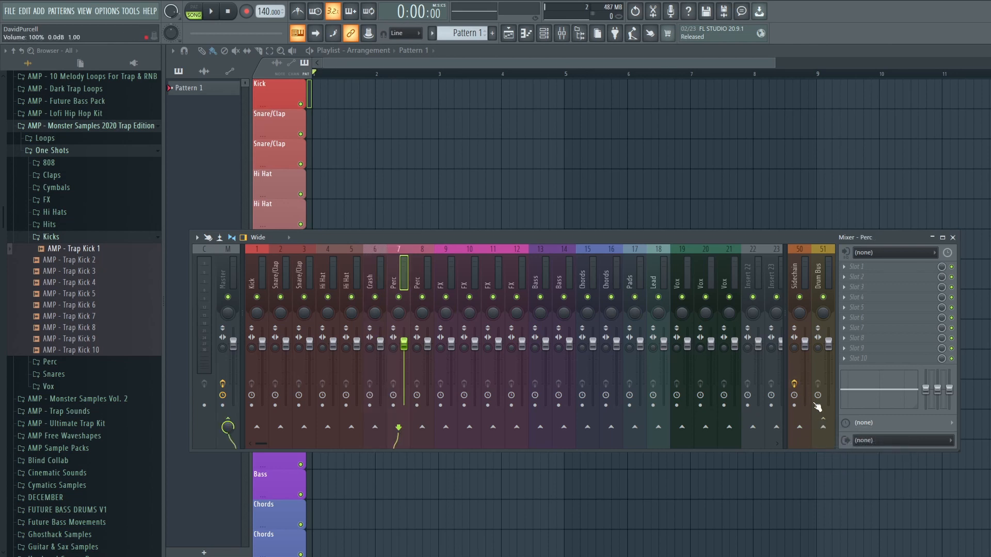
right_click(824, 428)
left_click(856, 446)
- Check the routing of the FX mixer tracks and of the drum tracks one after another
left_click(445, 270)
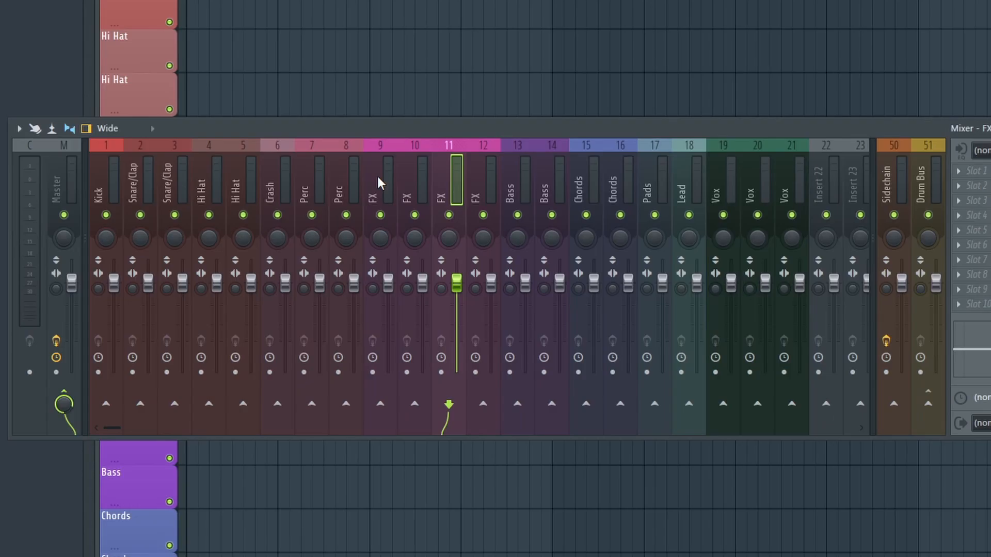
left_click(413, 181)
left_click(471, 177)
left_click(448, 178)
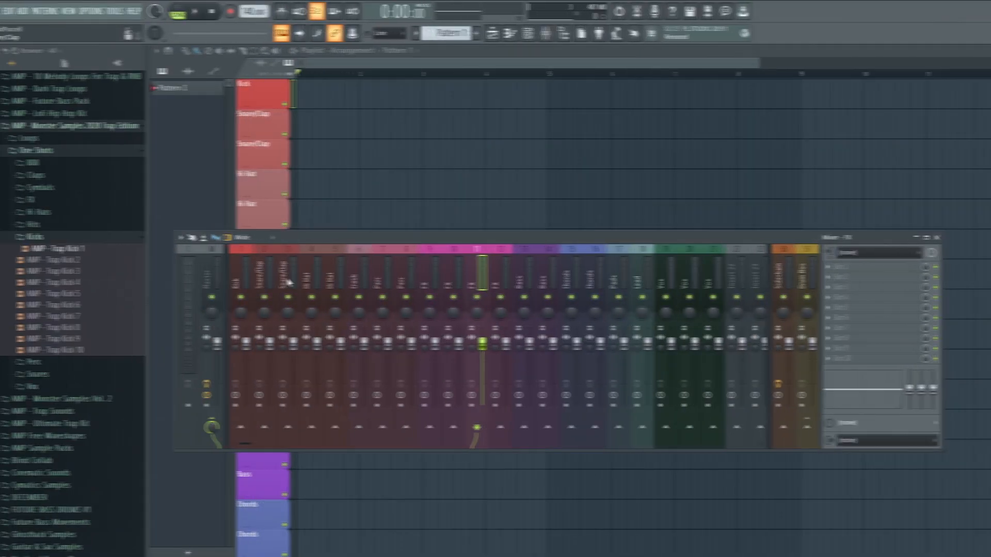
left_click(101, 189)
left_click(141, 189)
left_click(304, 278)
left_click(327, 279)
left_click(350, 277)
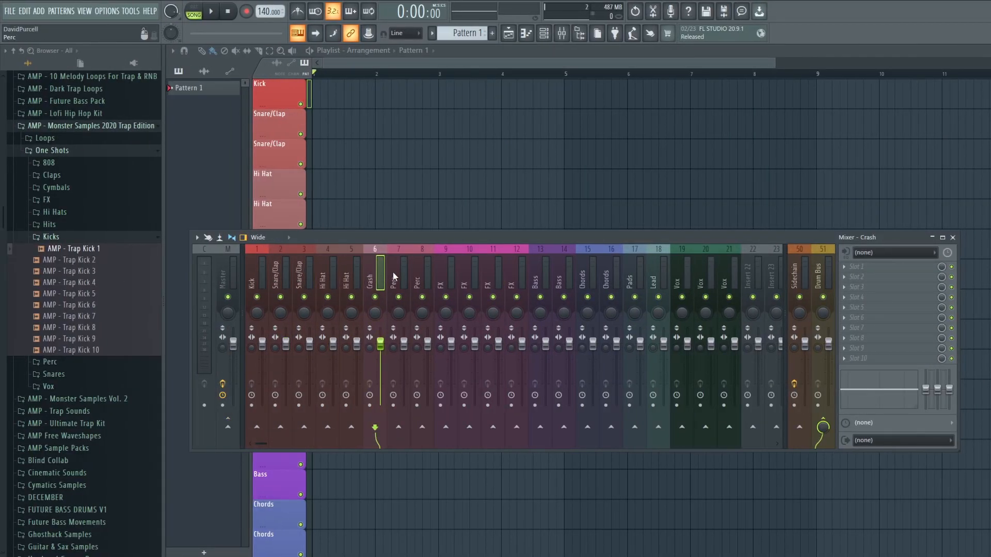
- Load Fruity Limiter into the first effect slot of the Drum Bus track and switch it to compressor mode
left_click(819, 274)
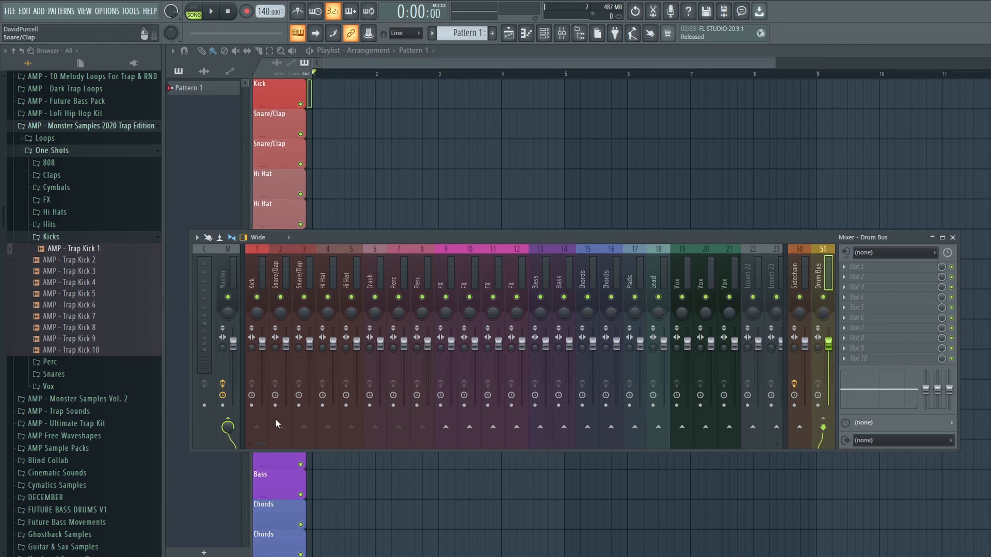
left_click(873, 266)
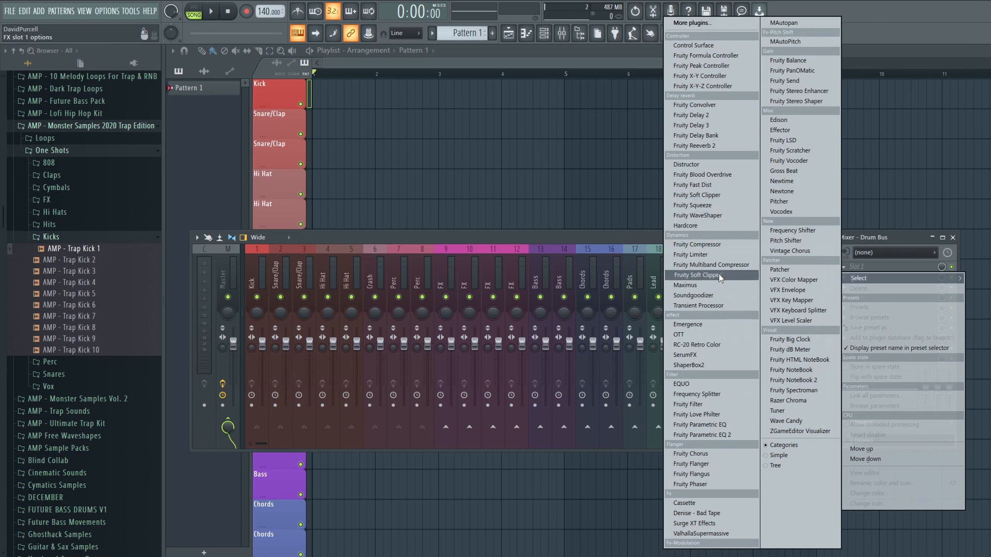
left_click(696, 255)
left_click(267, 261)
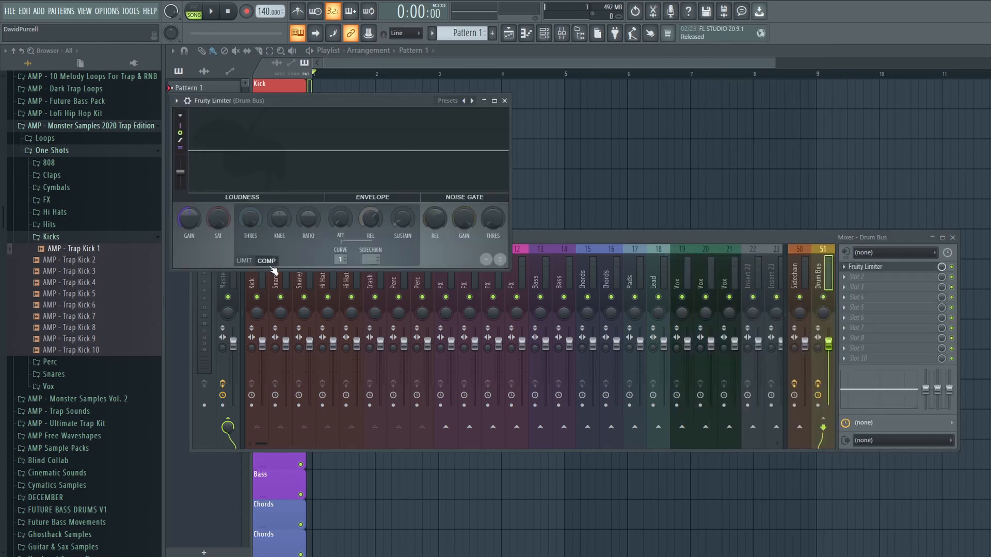
- Lower the Drum Bus compressor threshold to about -19.9 dB and raise its ratio
left_click_drag(253, 220, 253, 257)
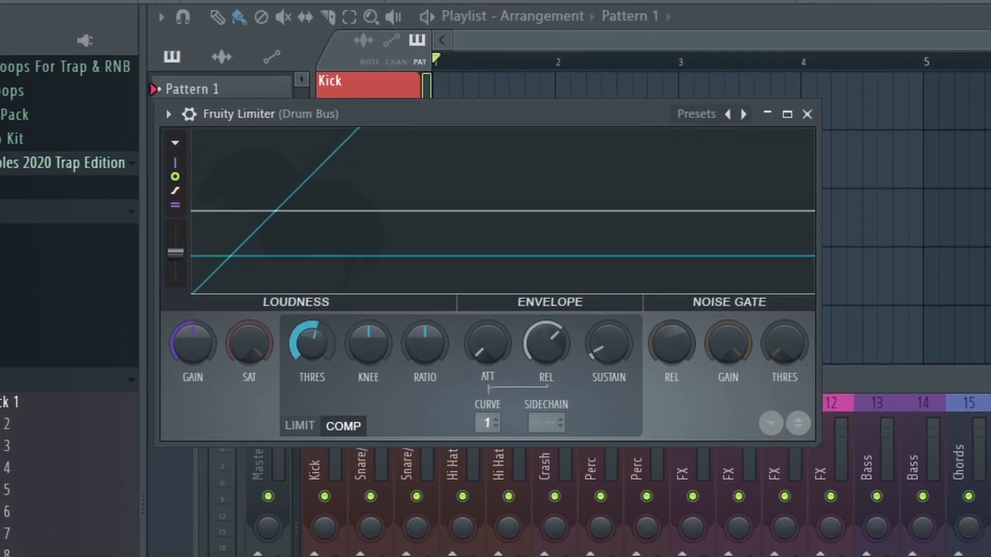
left_click_drag(312, 347, 312, 359)
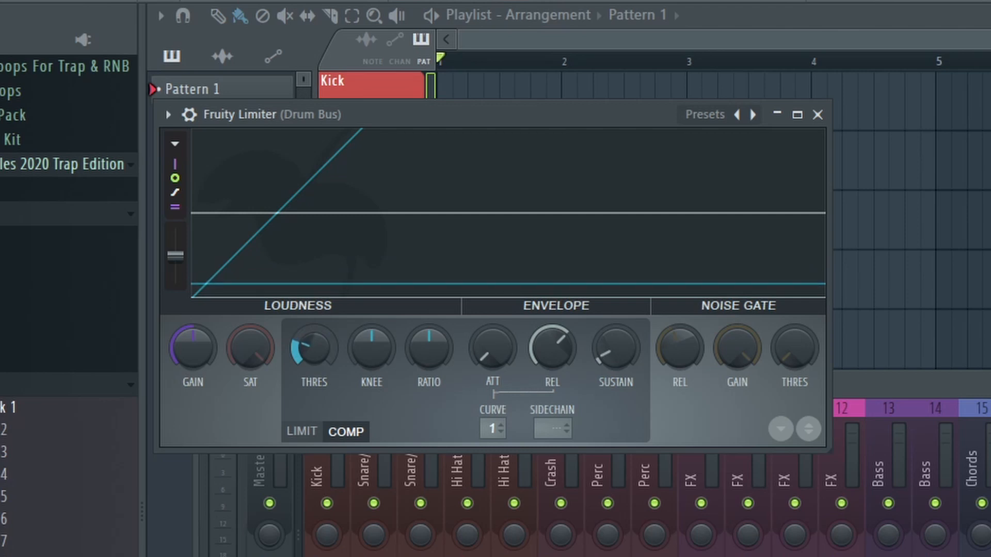
left_click_drag(428, 347, 428, 316)
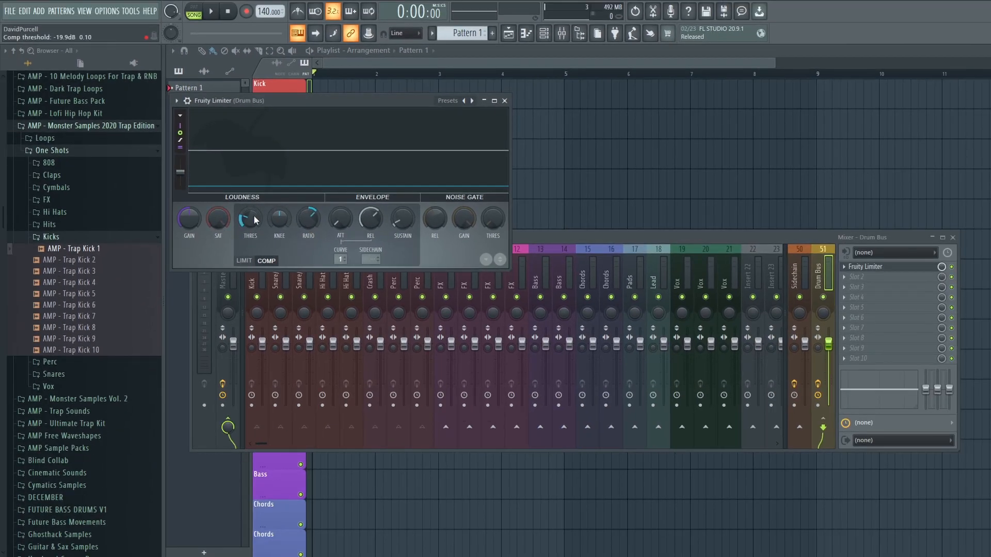
- Disable the Fruity Limiter on the Drum Bus track and close its window
left_click(953, 273)
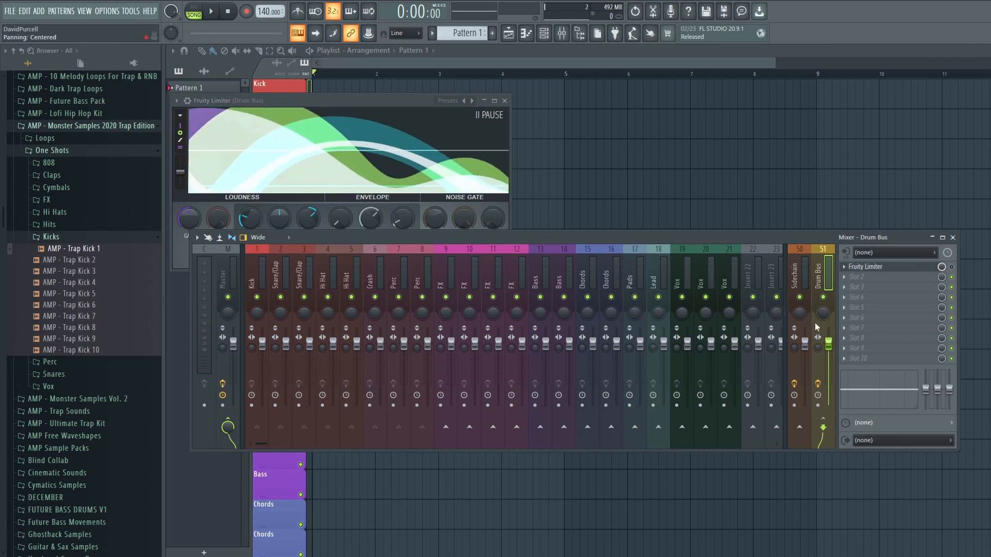
left_click(505, 102)
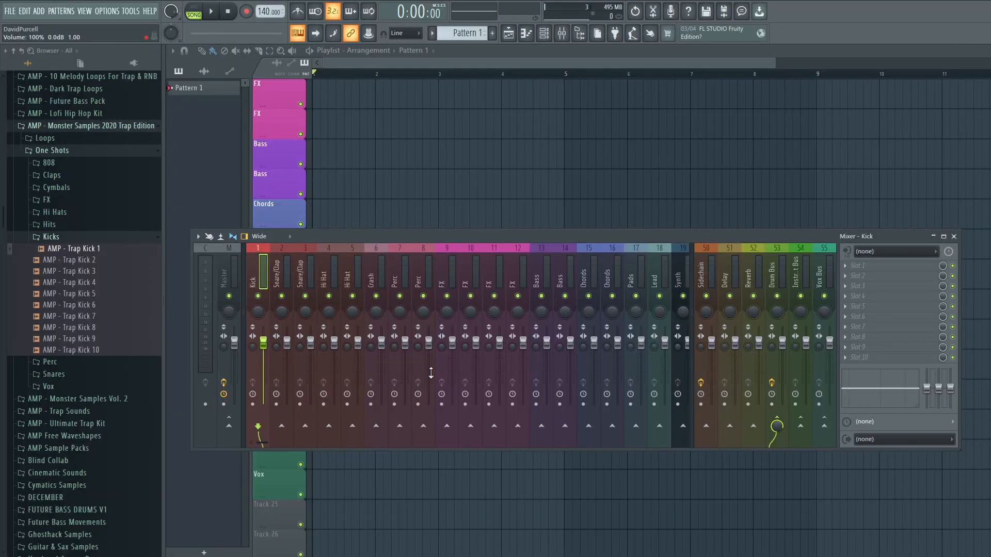
- Add Fruity Delay 3 to the Delay track's first slot, using the Ping pong model and a wet output reduced to about half
left_click(731, 266)
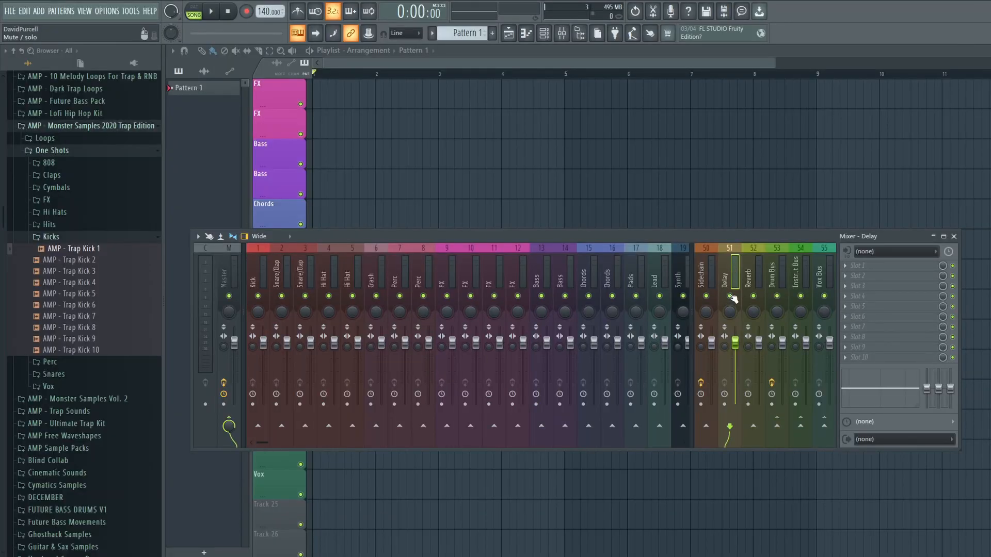
left_click(893, 267)
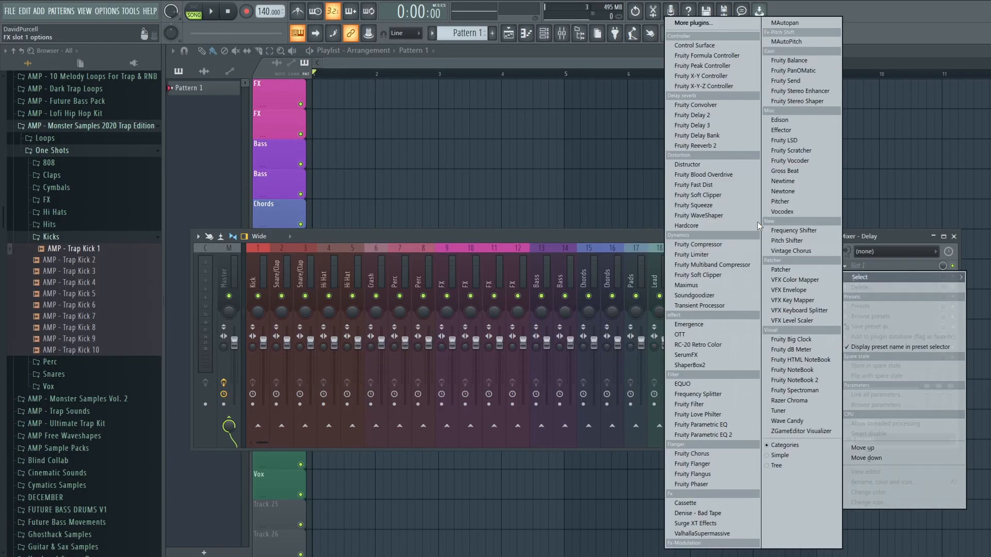
left_click(697, 126)
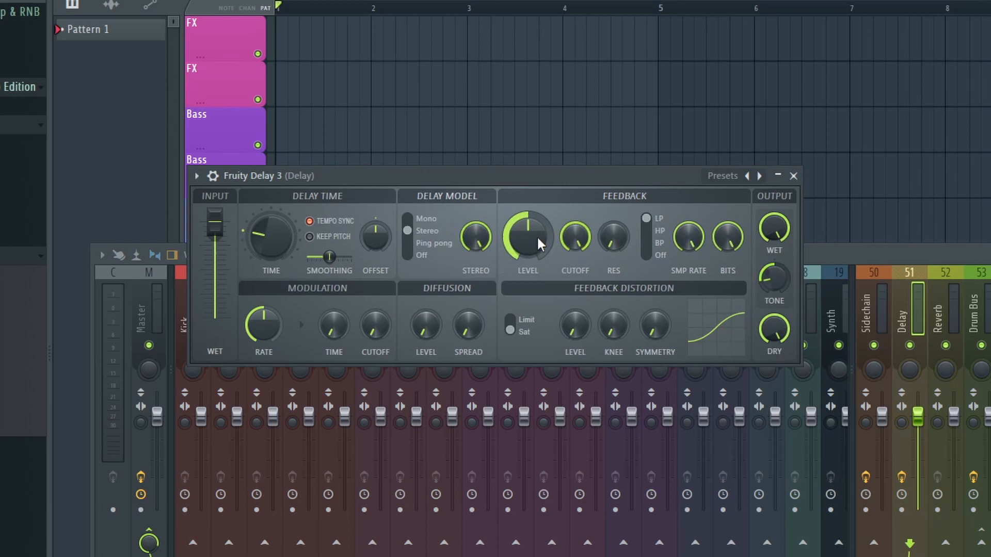
left_click(420, 243)
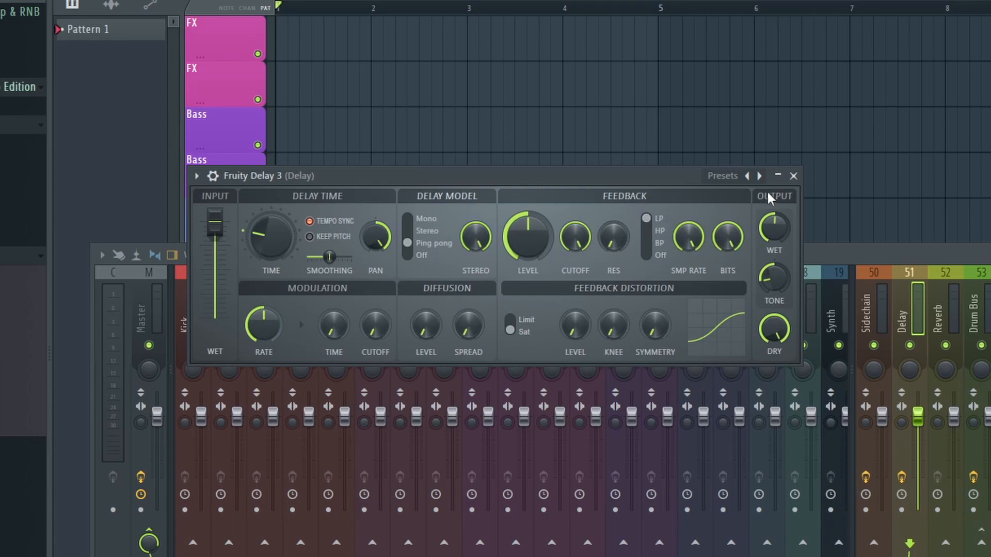
left_click(794, 176)
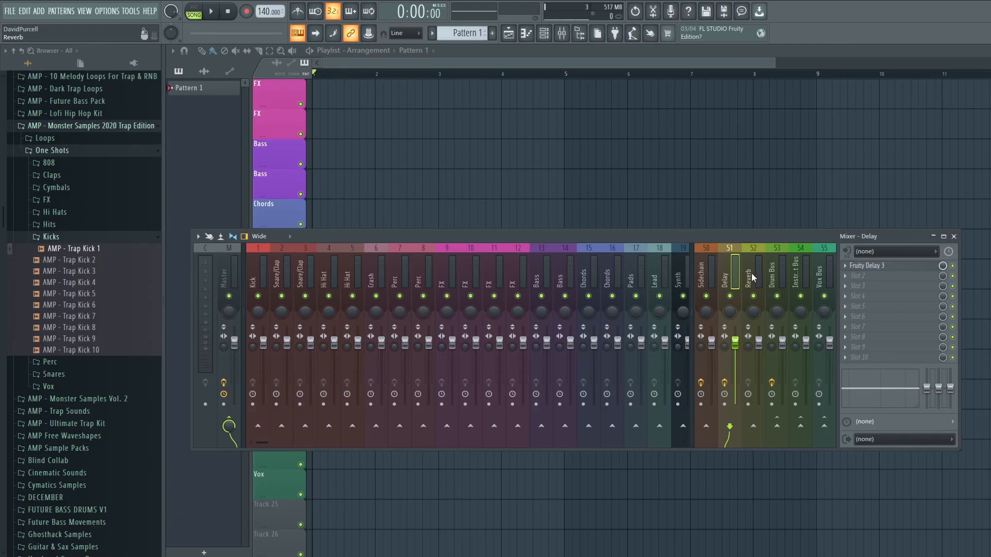
- Load Fruity Reeverb 2 into the first effect slot of the Reverb track and apply its The Venue preset
left_click(752, 278)
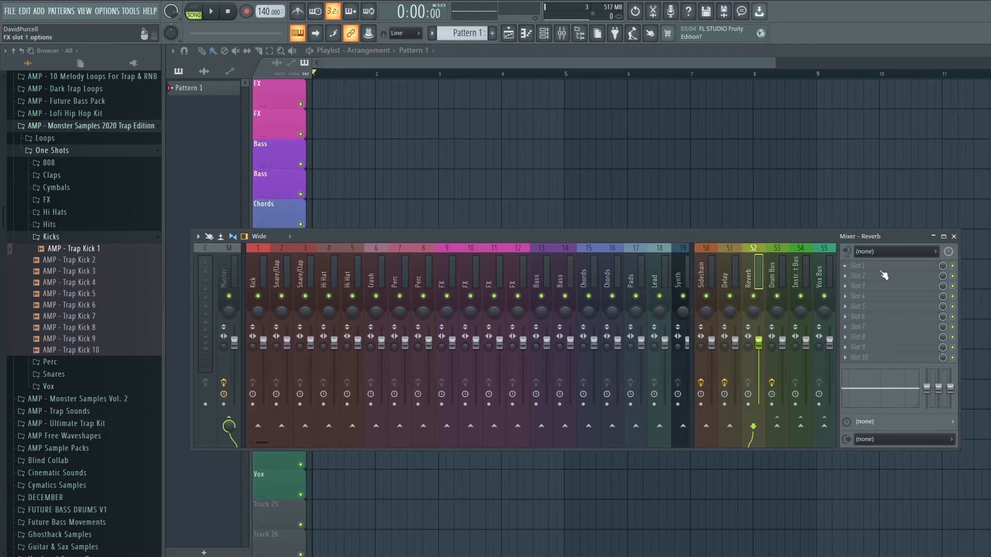
left_click(876, 266)
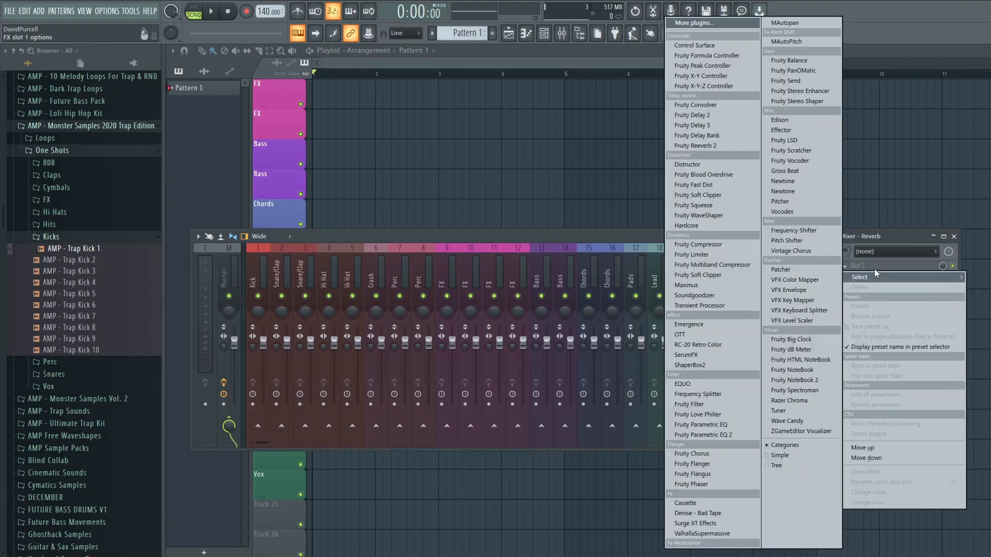
left_click(699, 146)
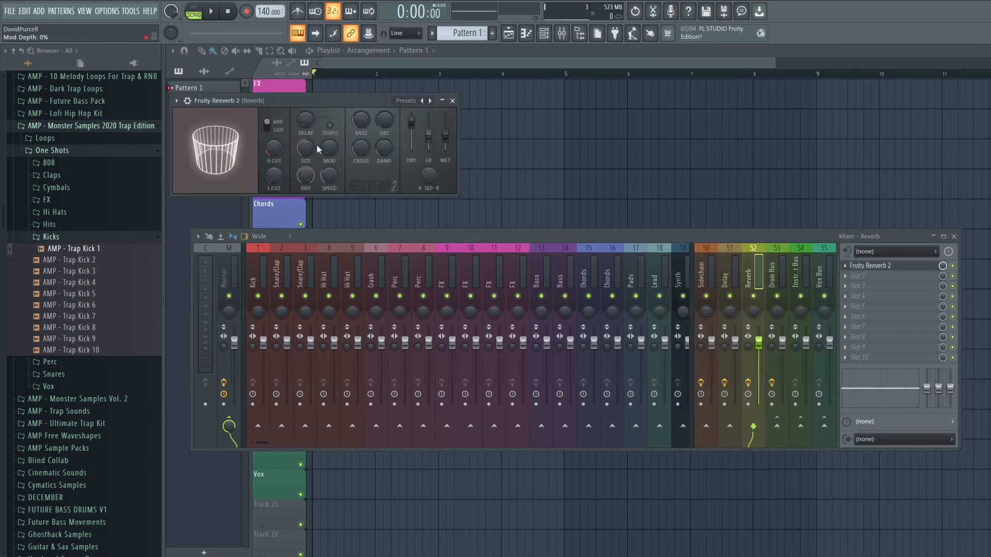
left_click(177, 100)
mouse_move(274, 187)
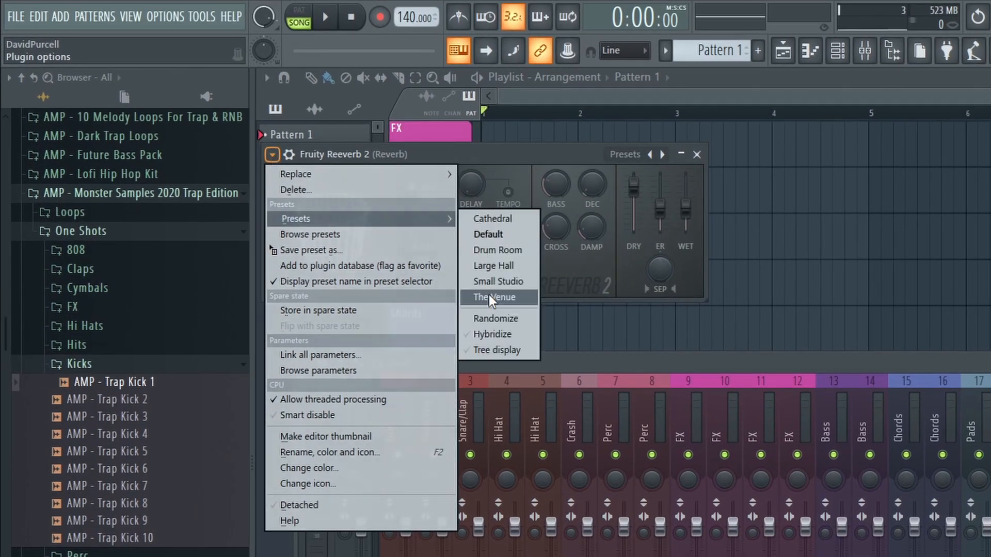
left_click(495, 298)
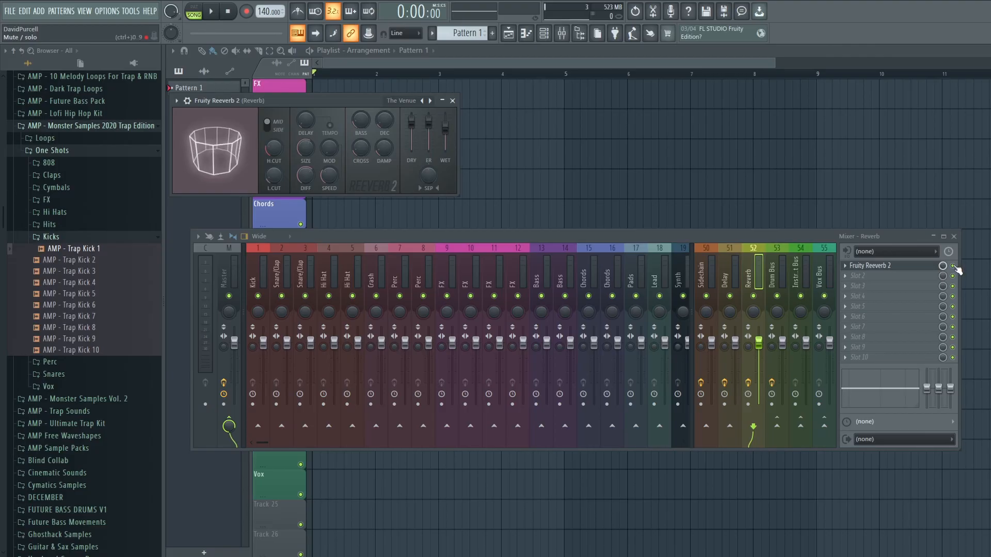
- Find ValhallaSupermassive in the full effect plugin list and load it into the Reverb track's second slot
left_click(865, 276)
left_click(712, 23)
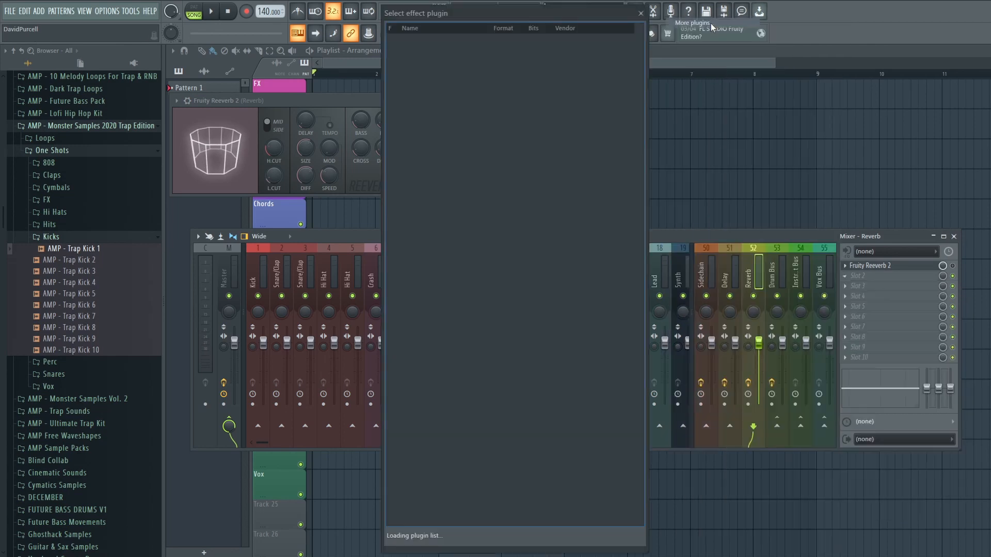
type("val")
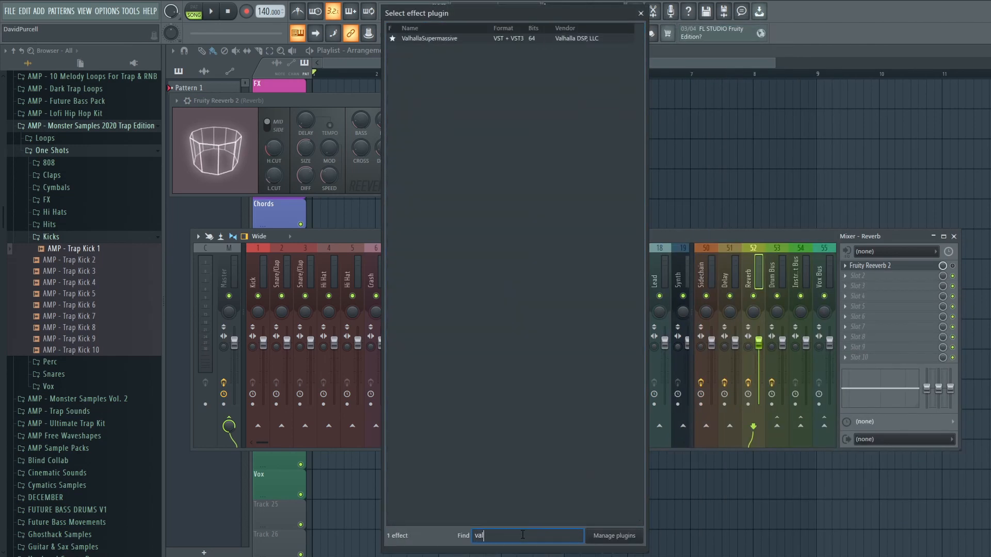
double_click(444, 39)
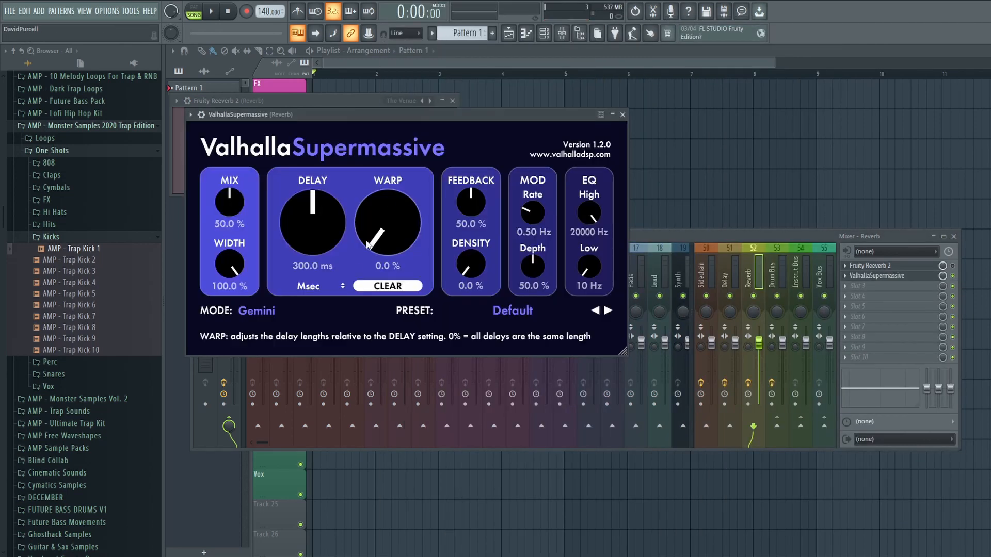
- Apply the small reverb preset SpaceVerb1999 in ValhallaSupermassive, lower its mix to about 40.3 %, and close both reverb plugin windows
left_click(510, 311)
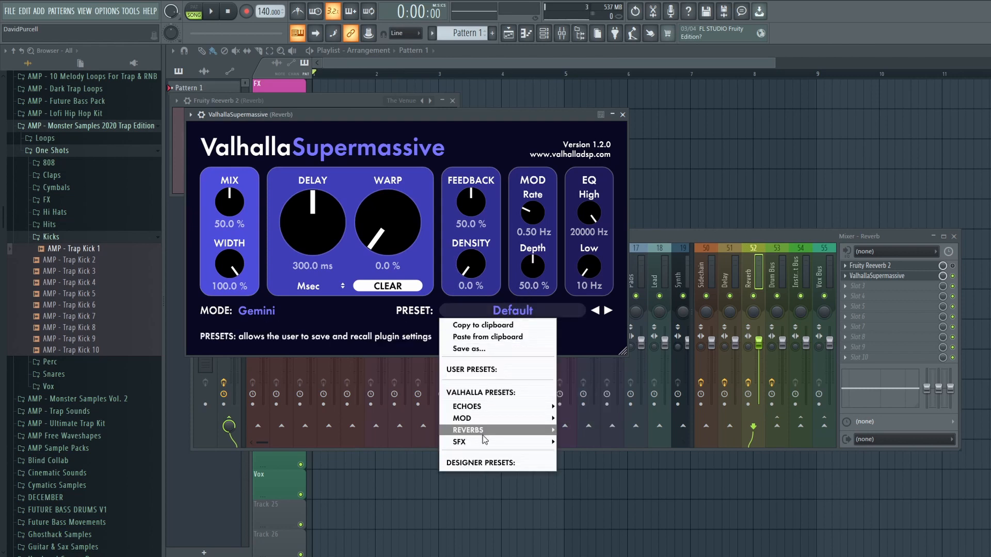
mouse_move(484, 438)
mouse_move(586, 398)
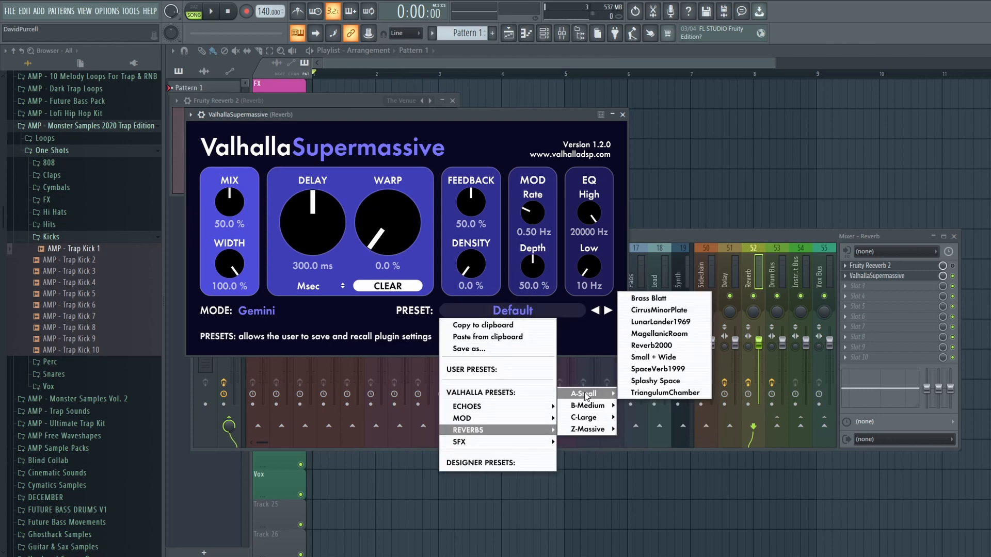
left_click(654, 369)
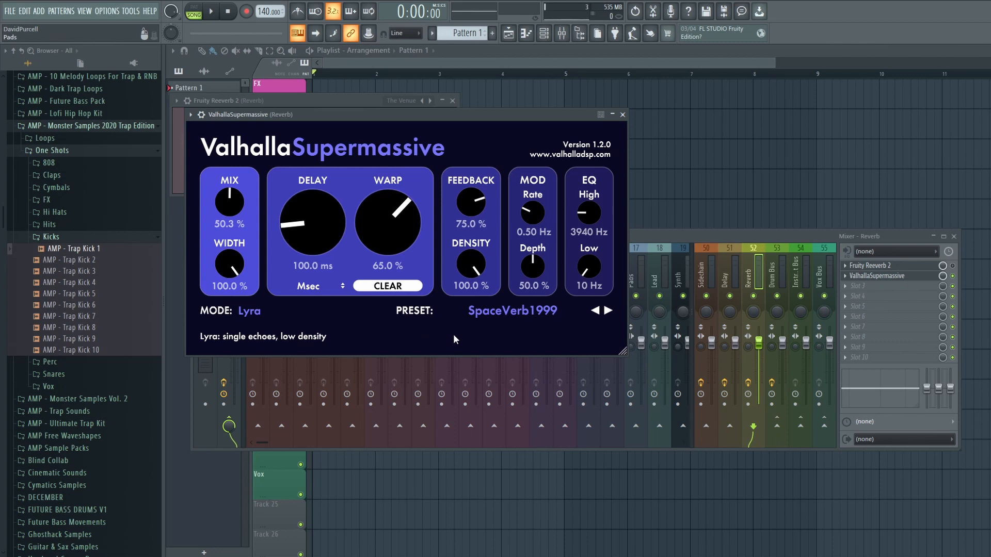
left_click_drag(235, 207, 235, 212)
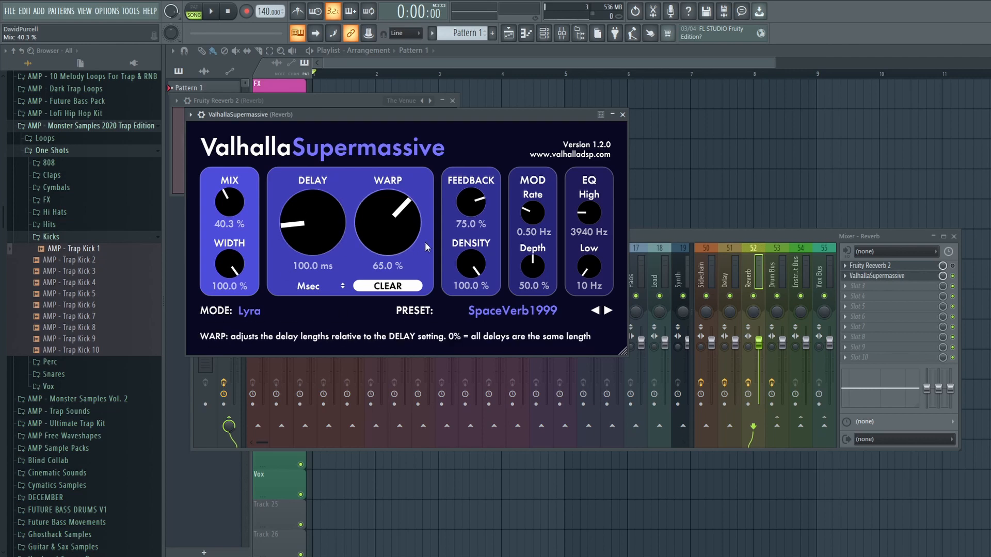
left_click(622, 114)
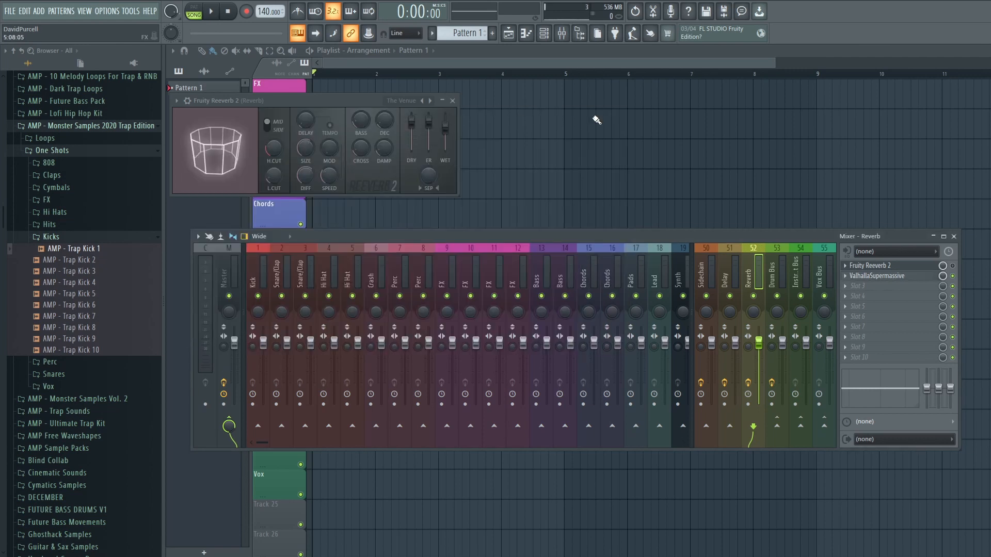
left_click(452, 101)
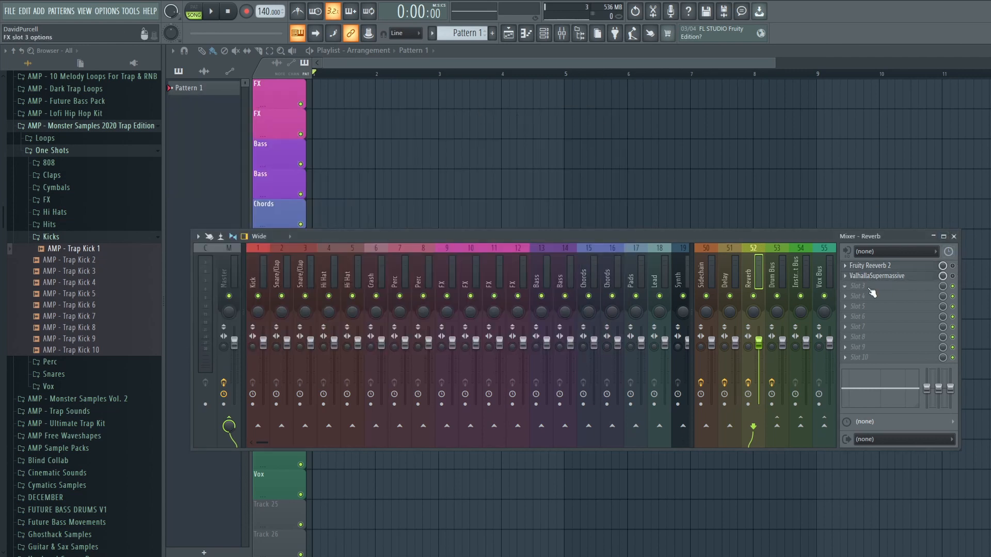
- Load SerumFX into the Reverb track's third slot, enable its reverb module, and close the plugin window
left_click(871, 290)
left_click(709, 24)
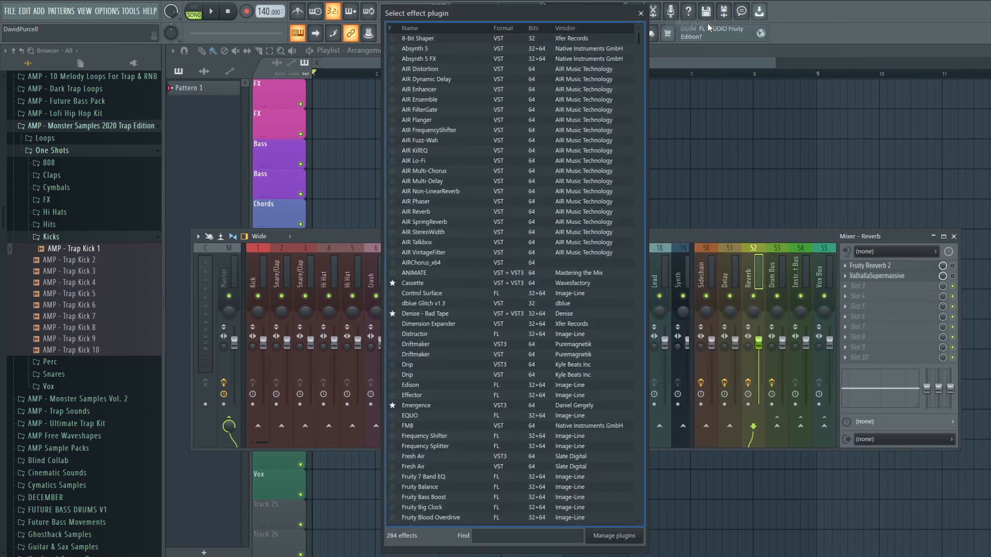
type("serum")
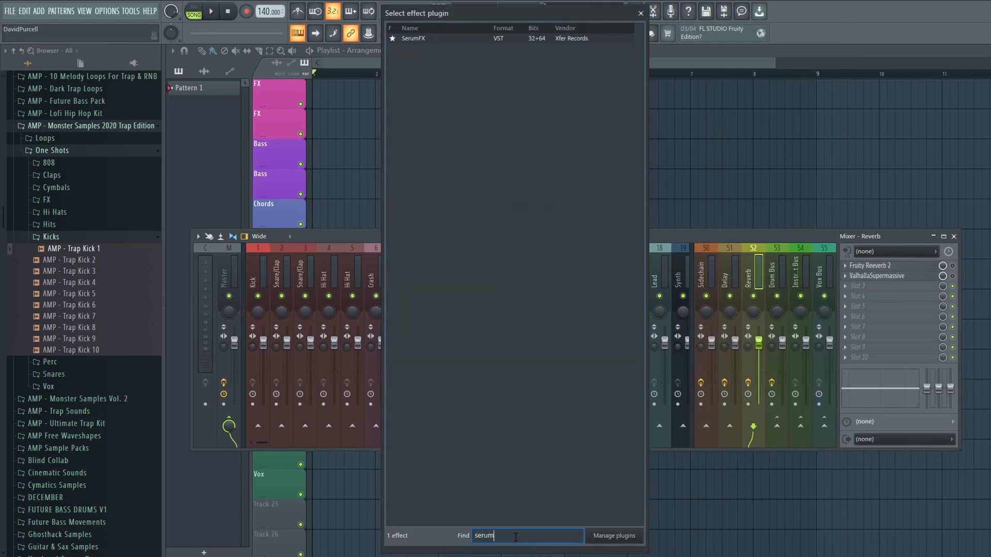
double_click(454, 38)
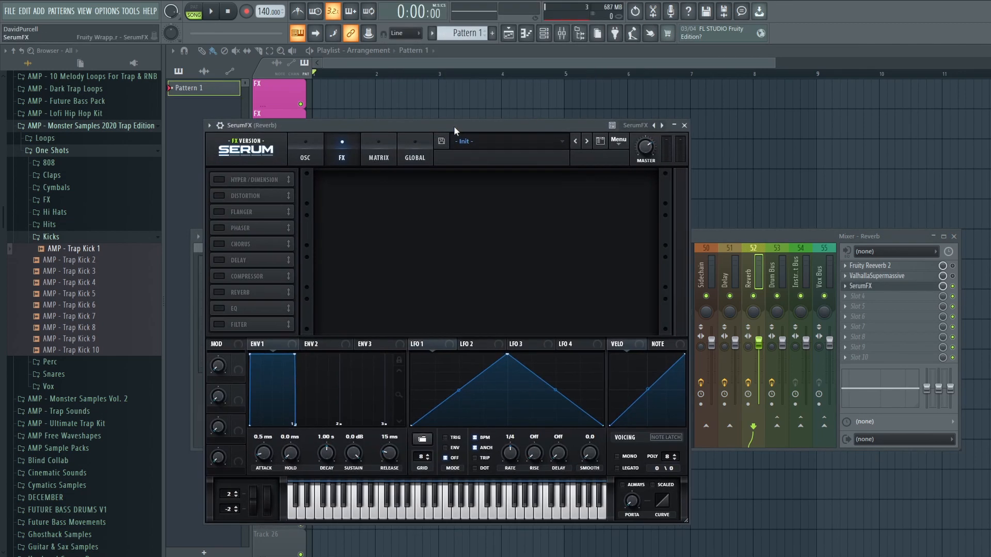
left_click(223, 286)
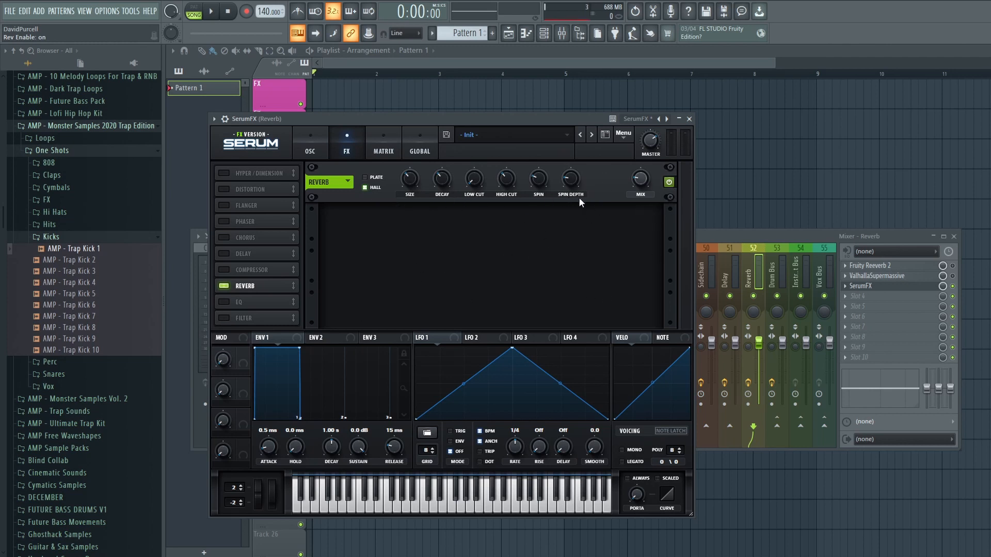
left_click(690, 120)
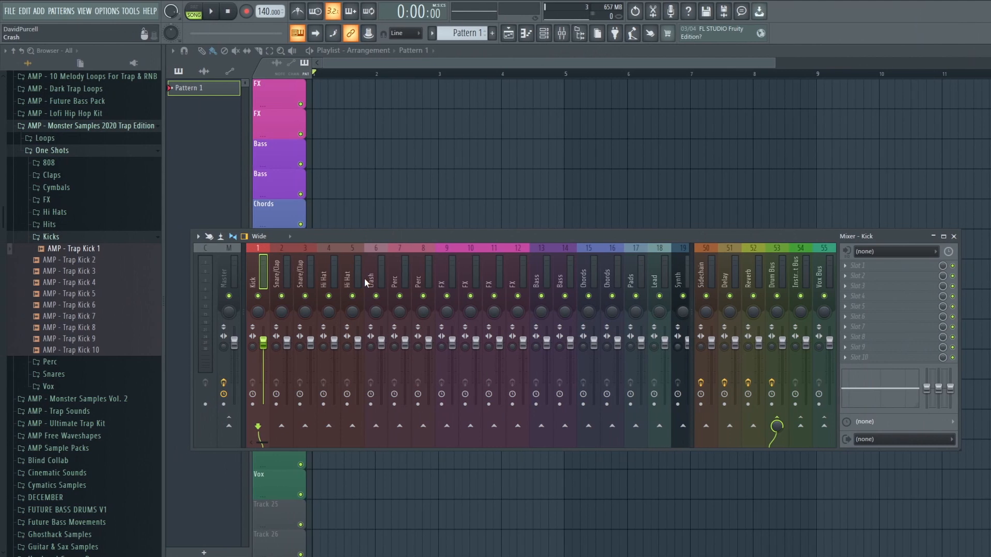
- Examine the Maximus settings on the Master track, then close the plugin window
left_click(230, 264)
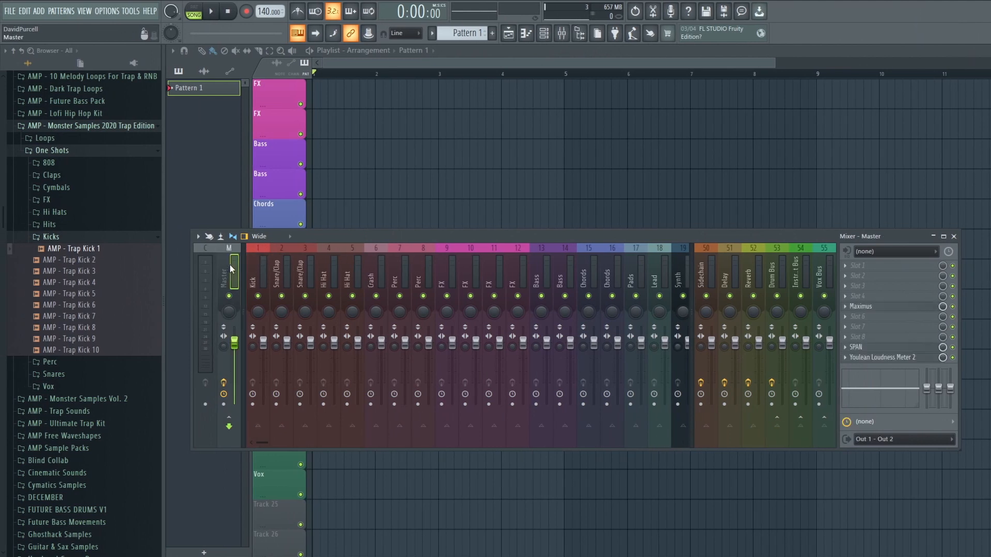
left_click(884, 309)
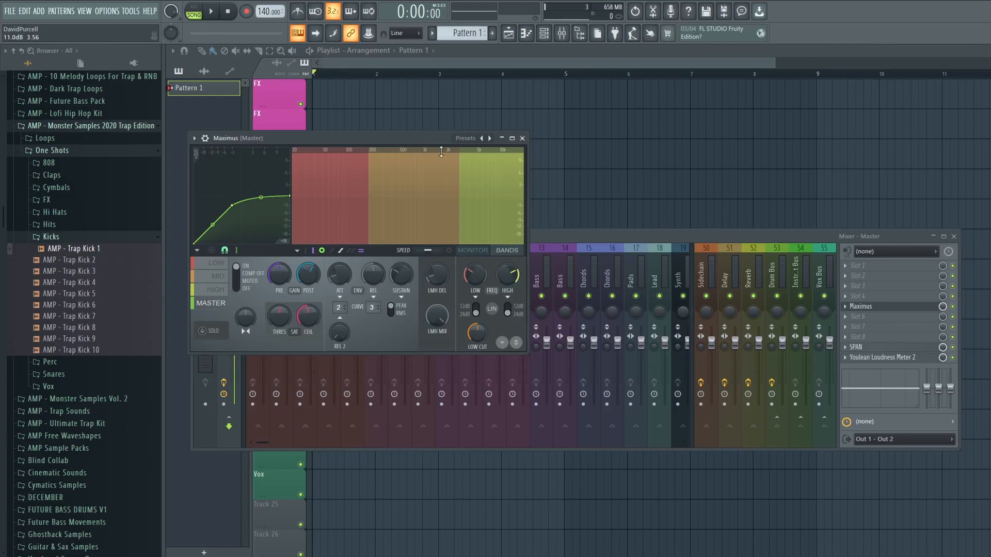
left_click(523, 138)
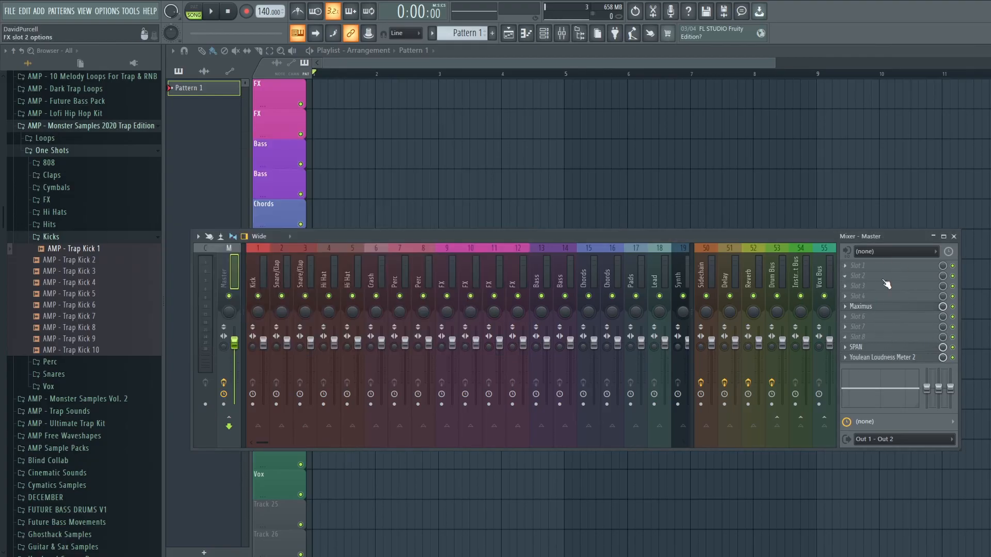
- Load Tonal Balance Control 2 into slot 8 of the Master track and reposition its window
left_click(860, 337)
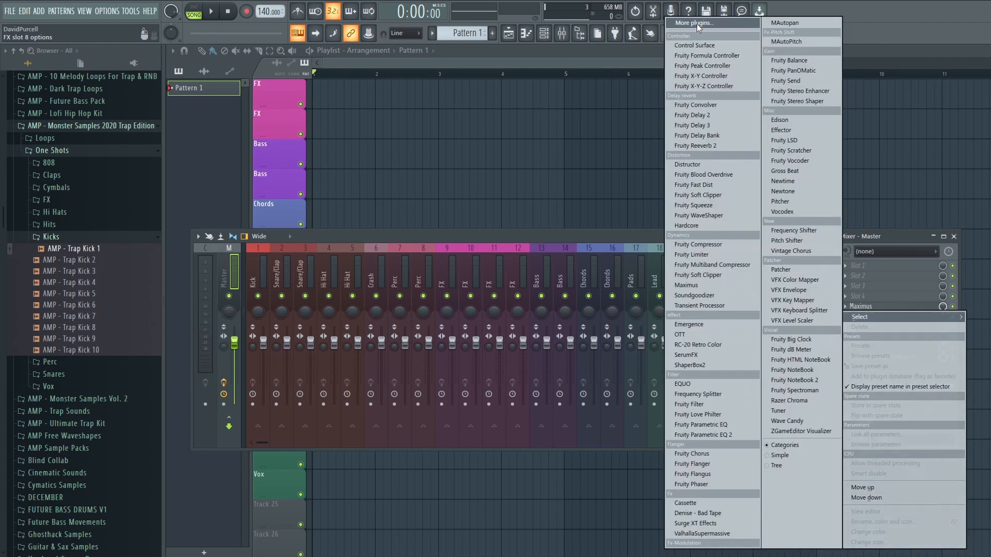
left_click(697, 23)
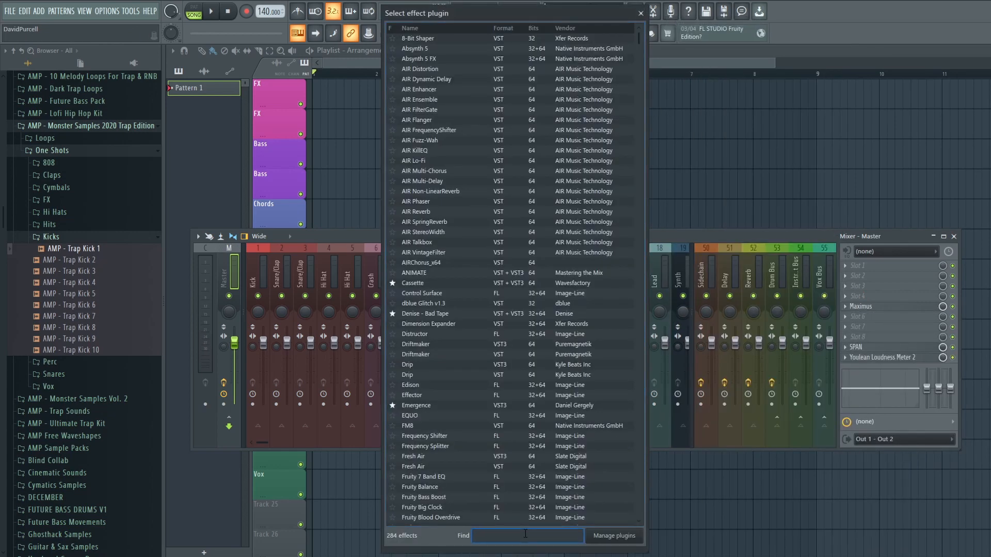
type("tonal")
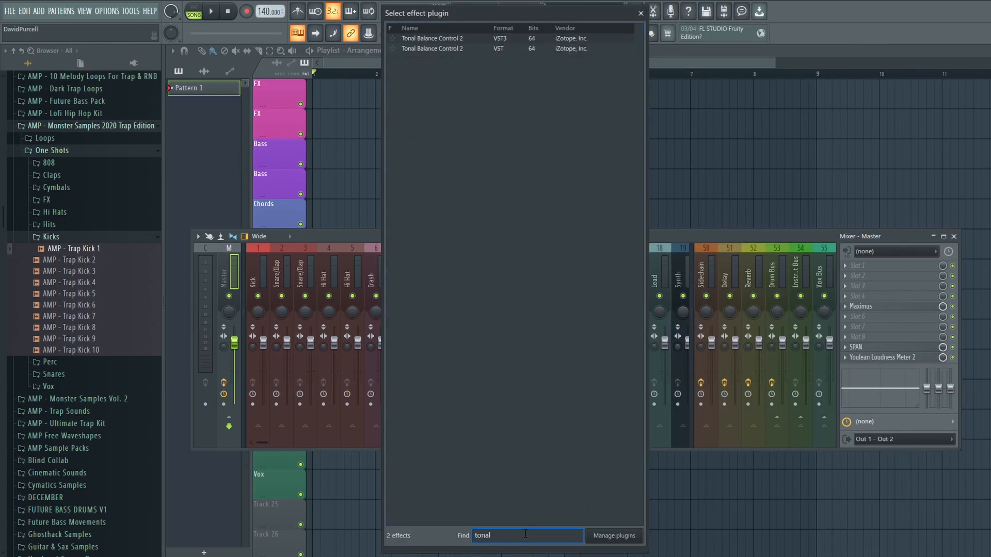
double_click(442, 43)
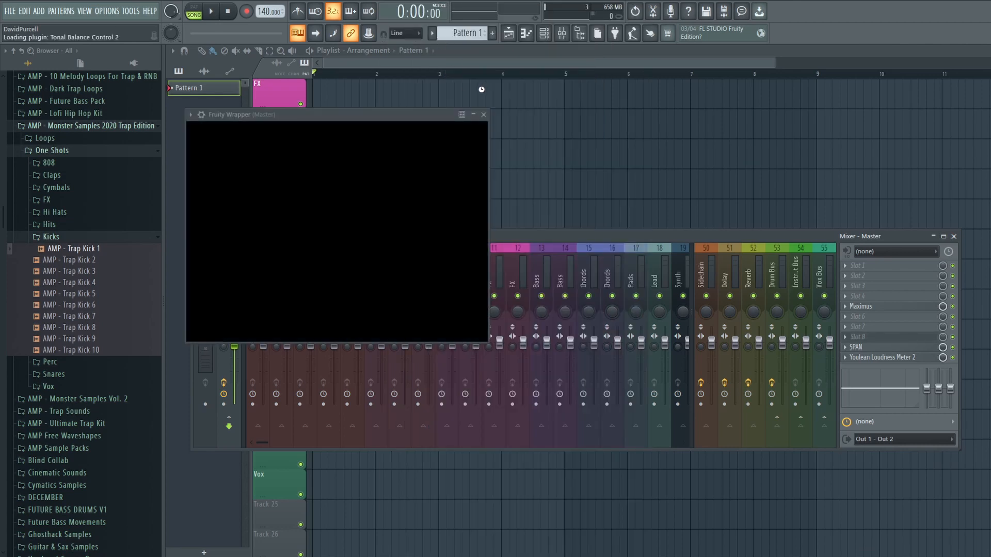
left_click_drag(370, 119, 382, 155)
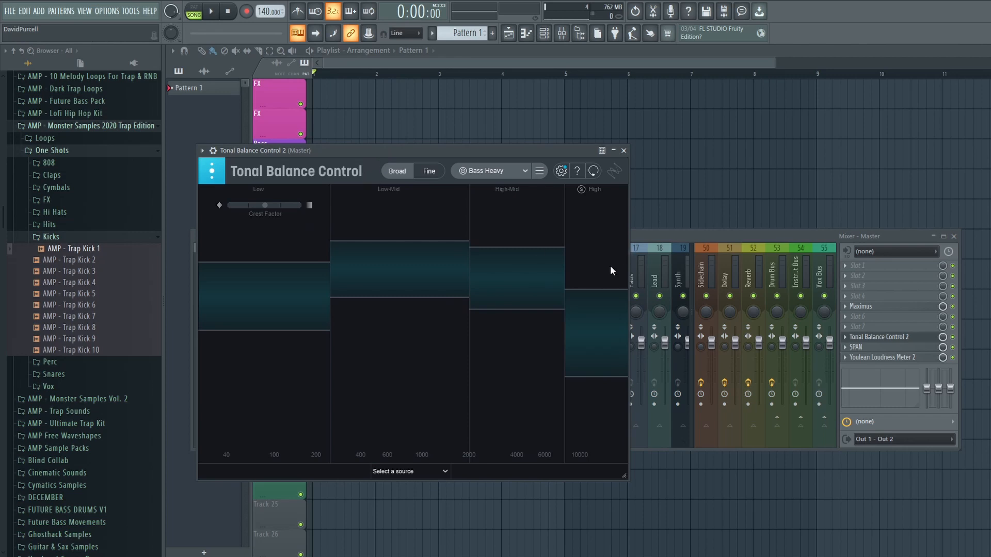
- Examine the SPAN and Youlean Loudness Meter 2 displays on the Master track, closing the loudness meter and returning to SPAN
left_click(875, 347)
left_click_drag(404, 217, 412, 187)
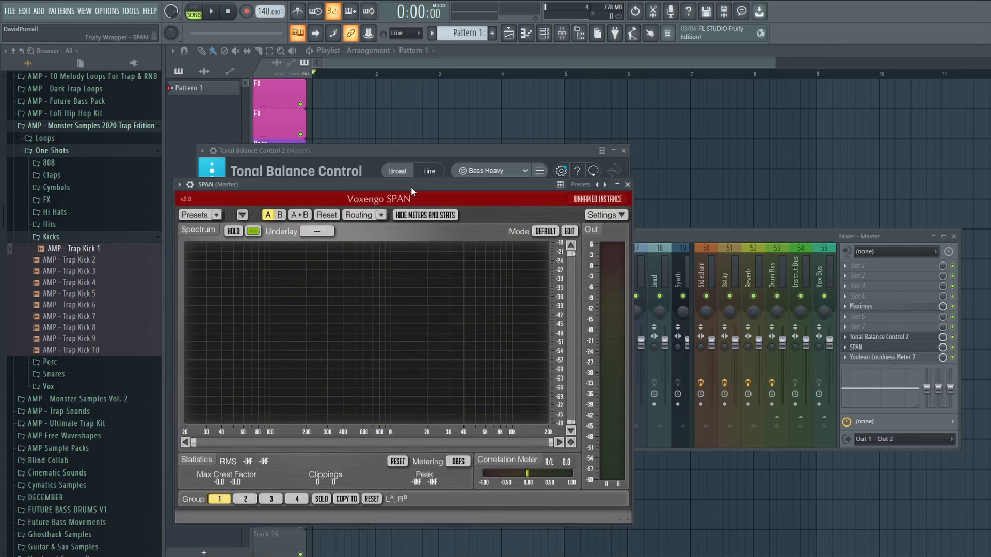
left_click(860, 360)
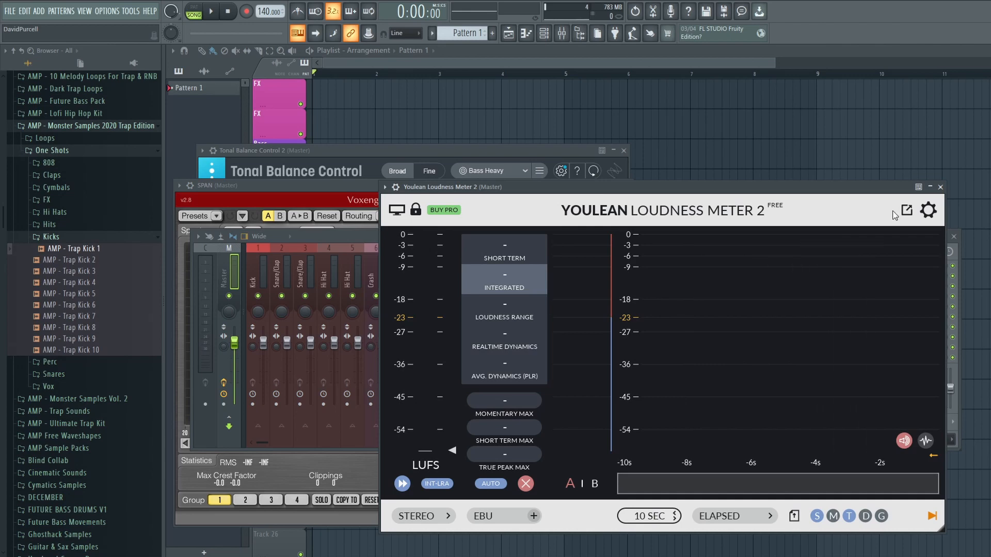
left_click(939, 190)
left_click(390, 185)
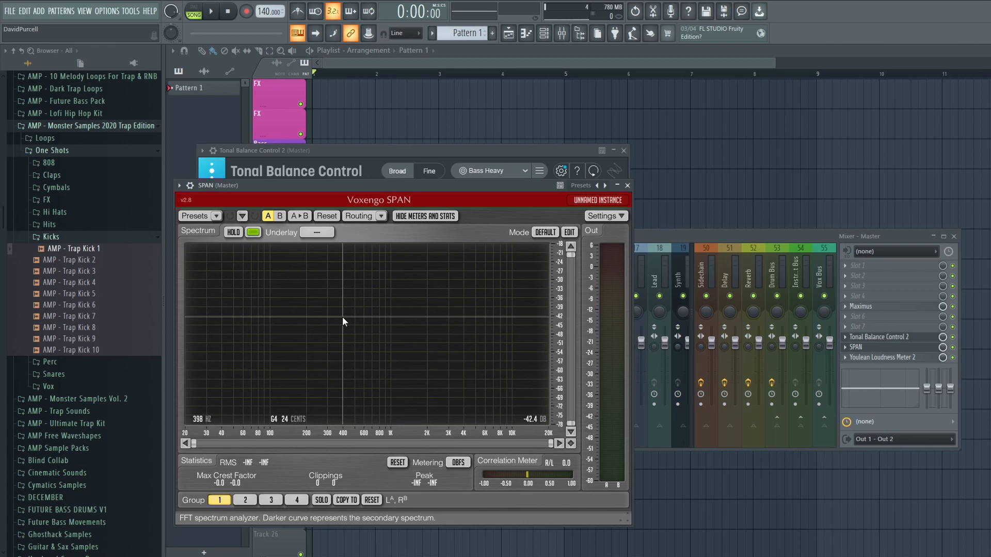
- Review Tonal Balance Control's genre targets while keeping Bass Heavy, and switch its display to the Fine view
left_click(368, 148)
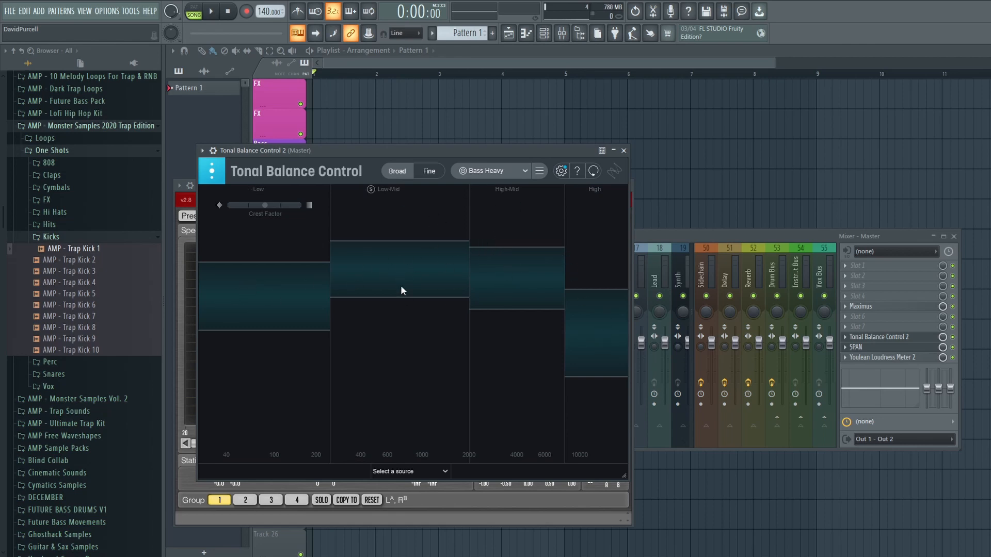
left_click(504, 171)
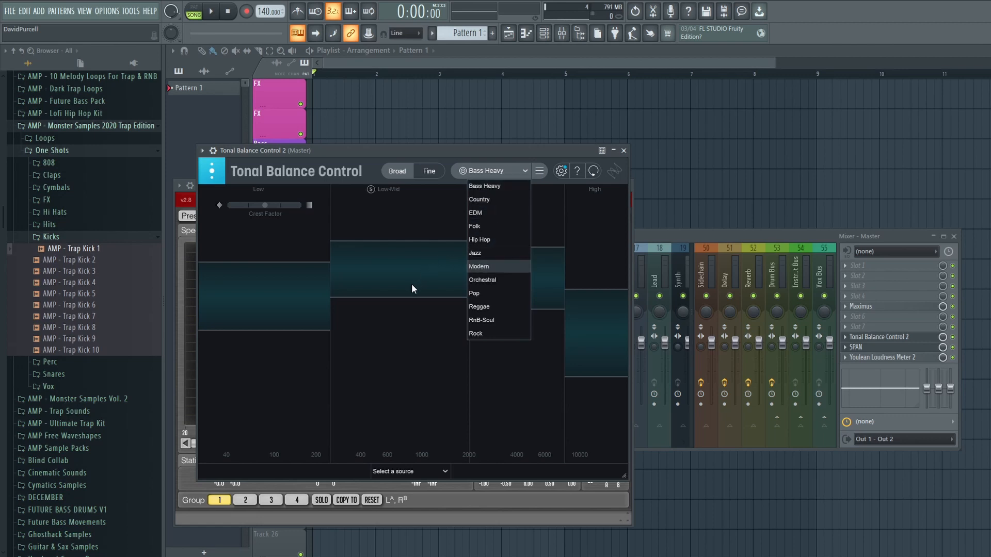
left_click(341, 327)
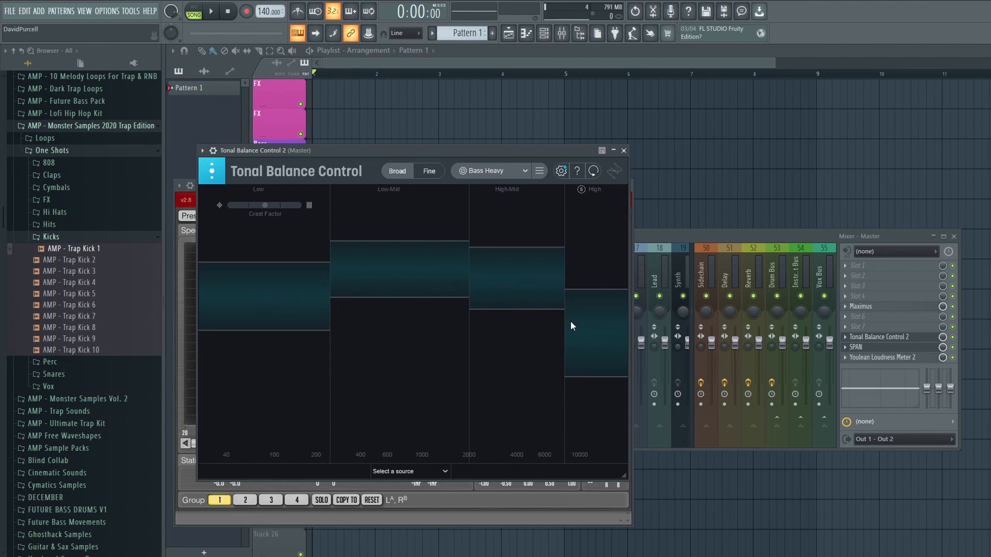
left_click(429, 171)
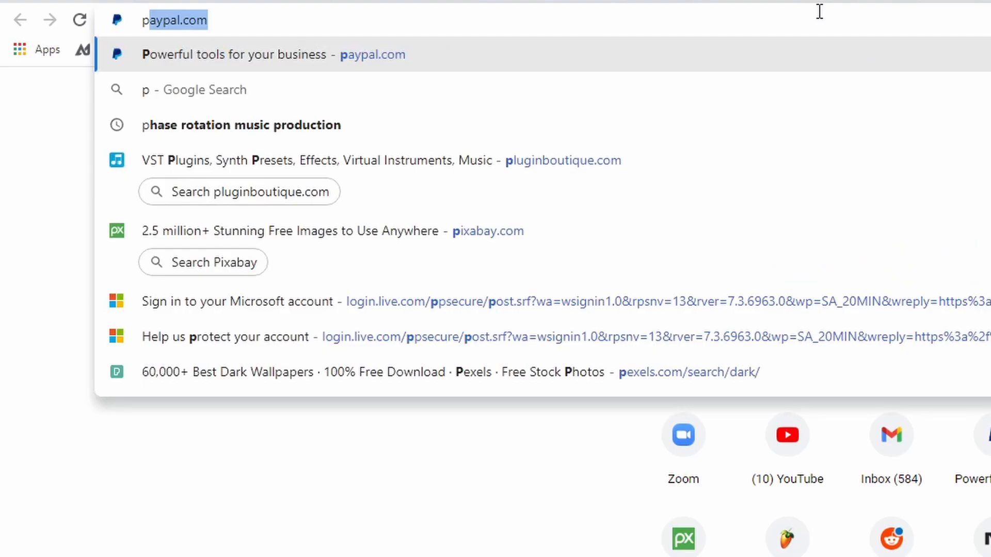
- Switch to the web browser and open the pluginboutique.com website
type("lug")
key("Return")
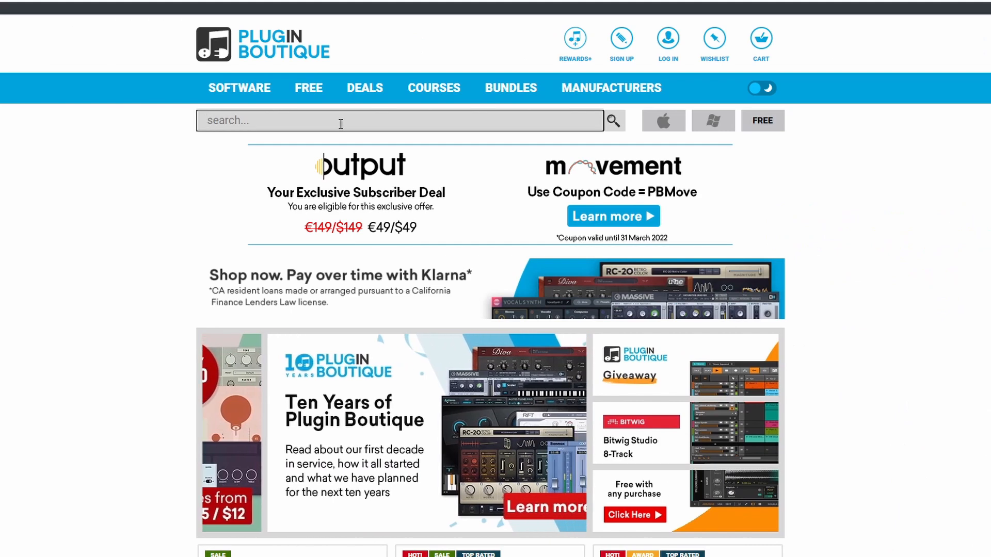
- Search Plugin Boutique for izotope and look through the product offers
left_click(338, 122)
type("izotope")
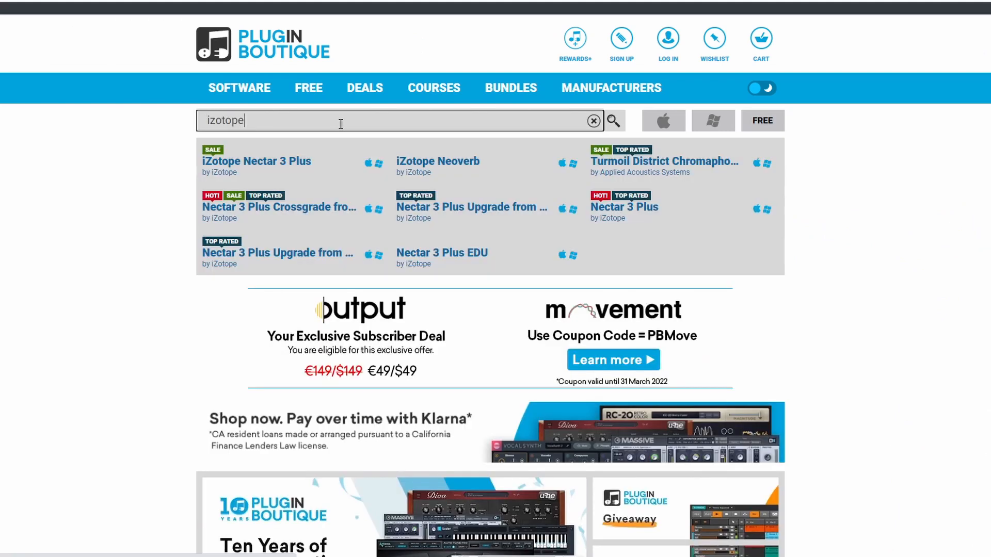
key("Return")
scroll(101, 277, "down", 10)
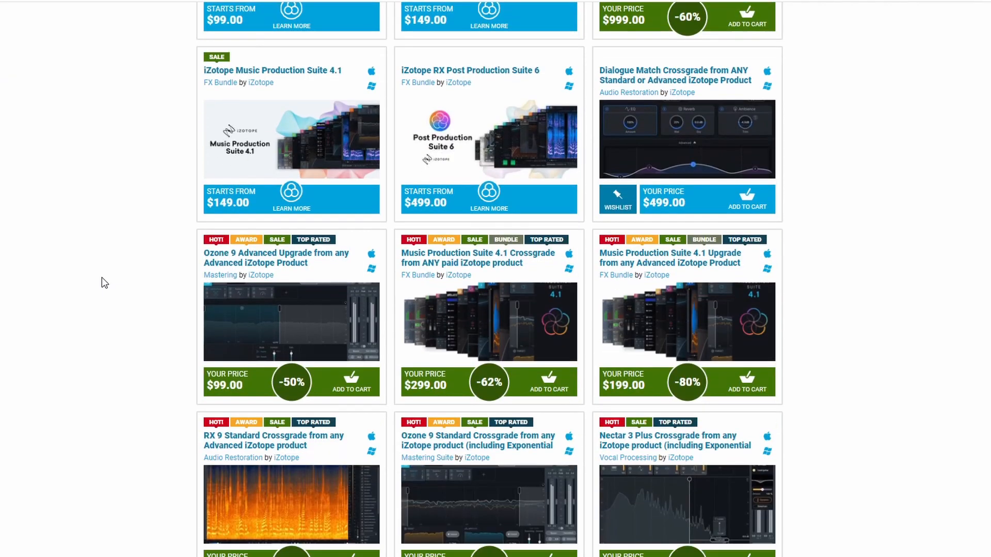
scroll(101, 278, "down", 4)
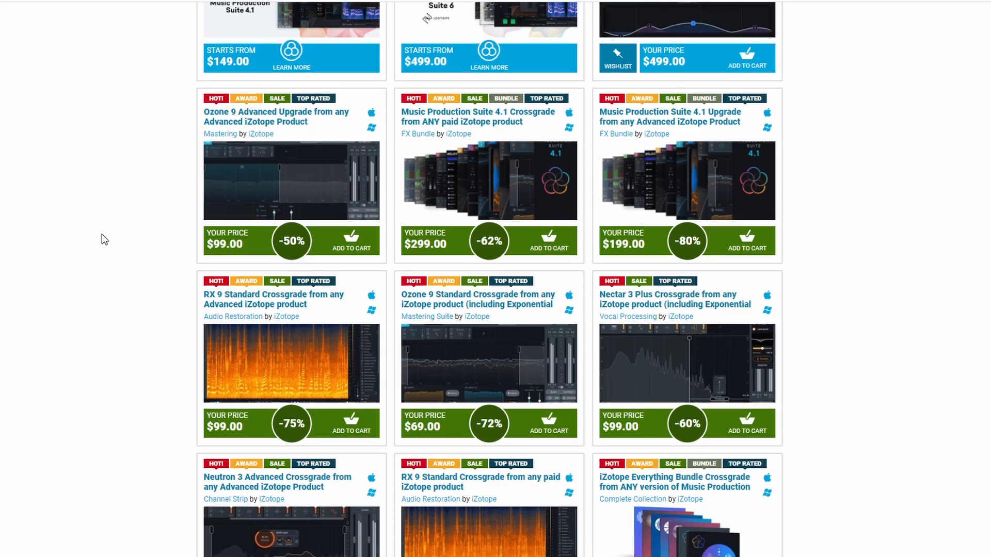
scroll(101, 234, "down", 2)
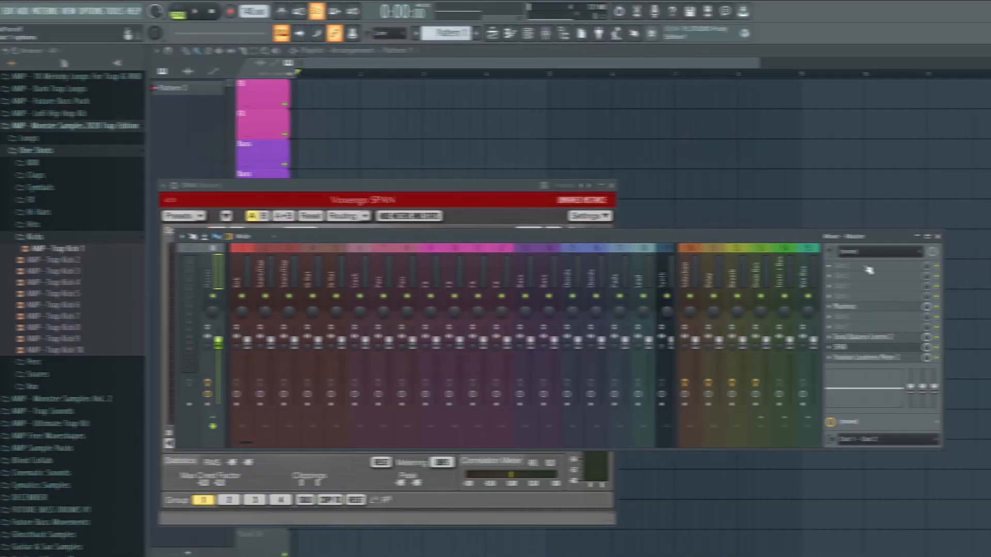
- Load Fruity Balance into slot 1 and Patcher into slot 4 of the Master track
left_click(885, 268)
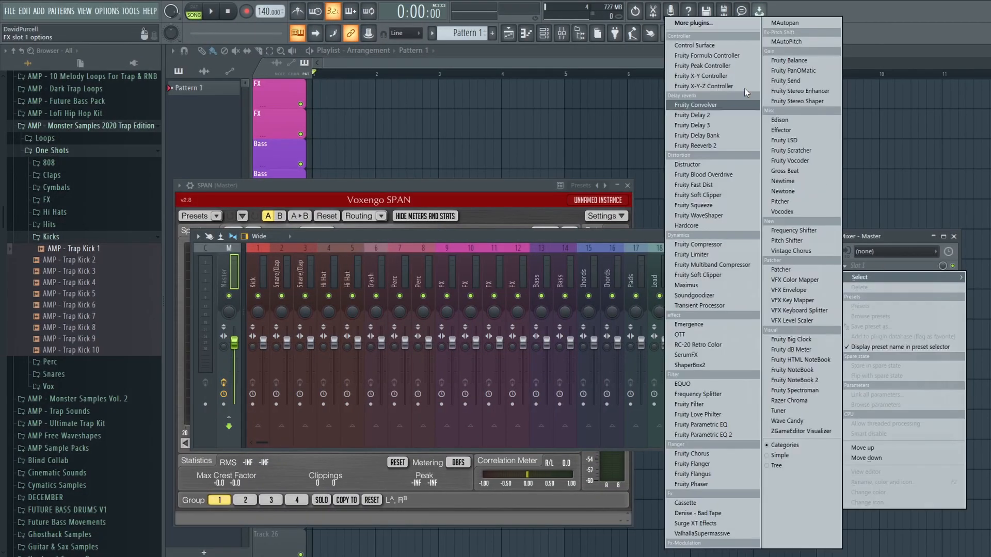
left_click(794, 63)
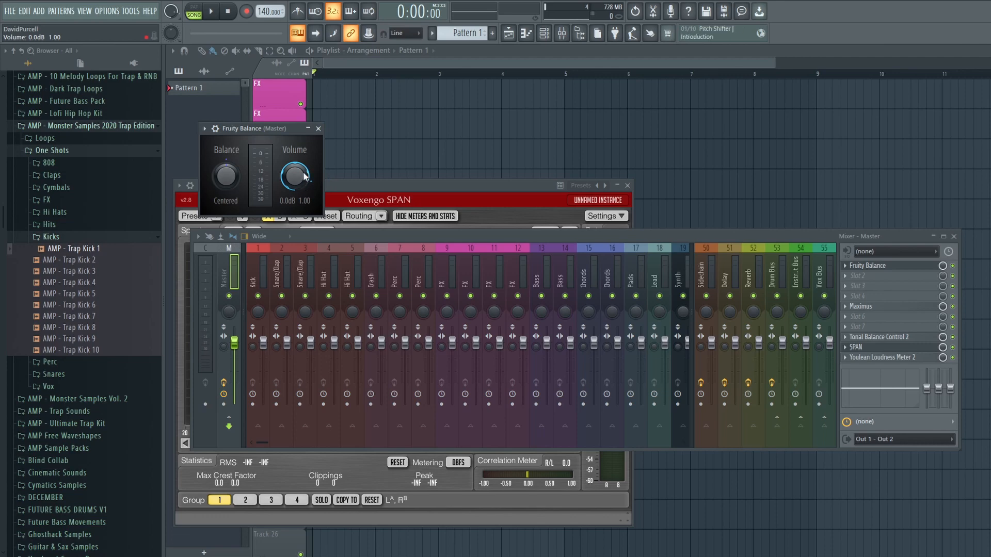
left_click(866, 295)
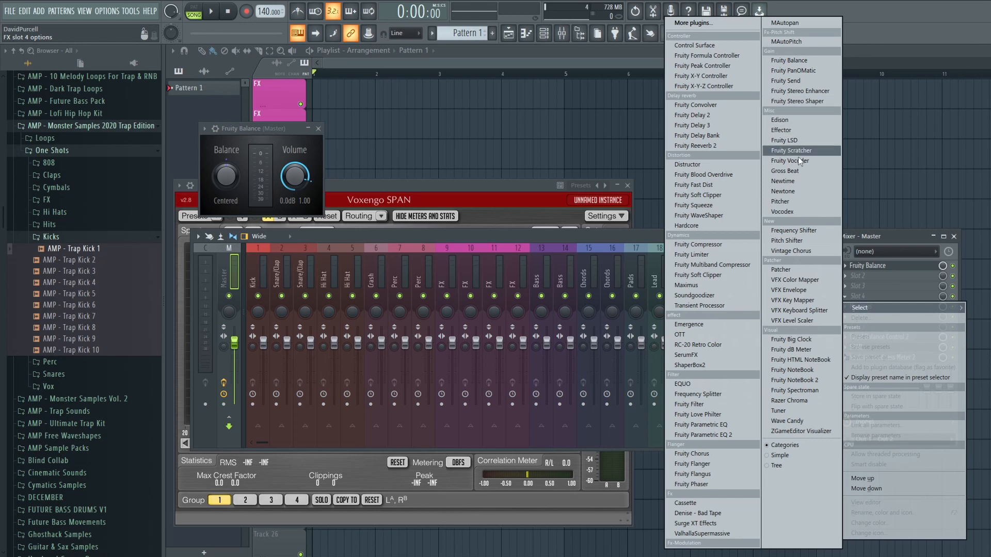
left_click(784, 270)
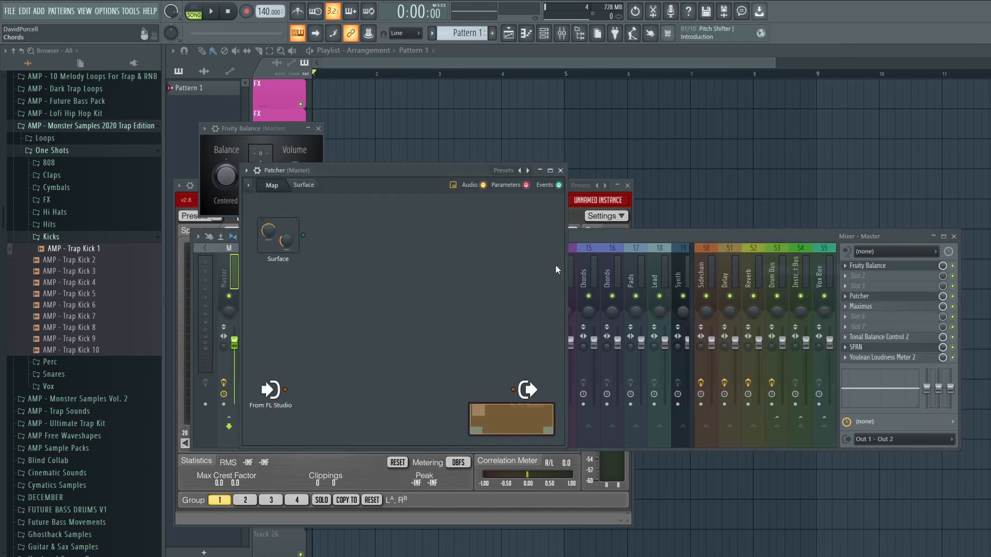
- Apply the Mid Side EQ preset to the Master track's Patcher
left_click(246, 171)
mouse_move(257, 212)
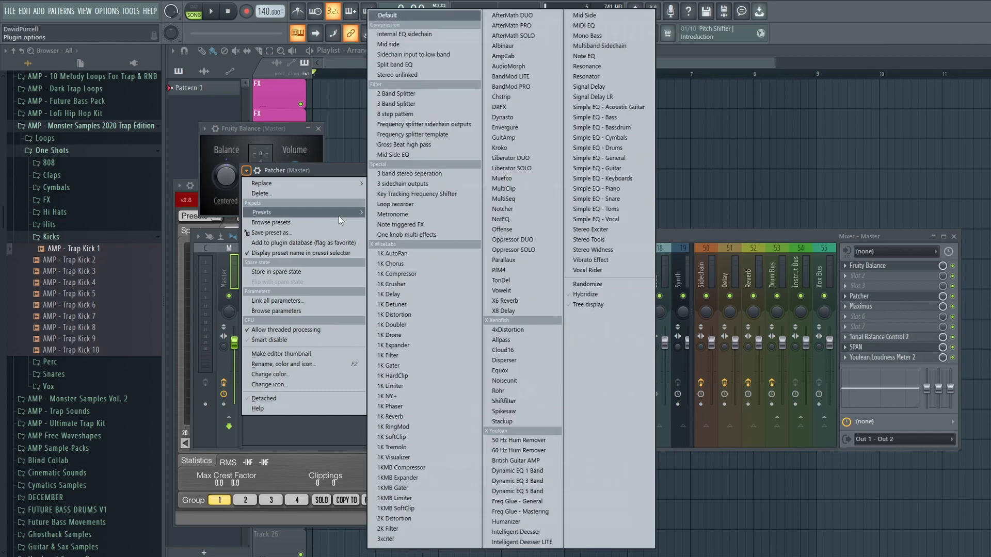
left_click(407, 156)
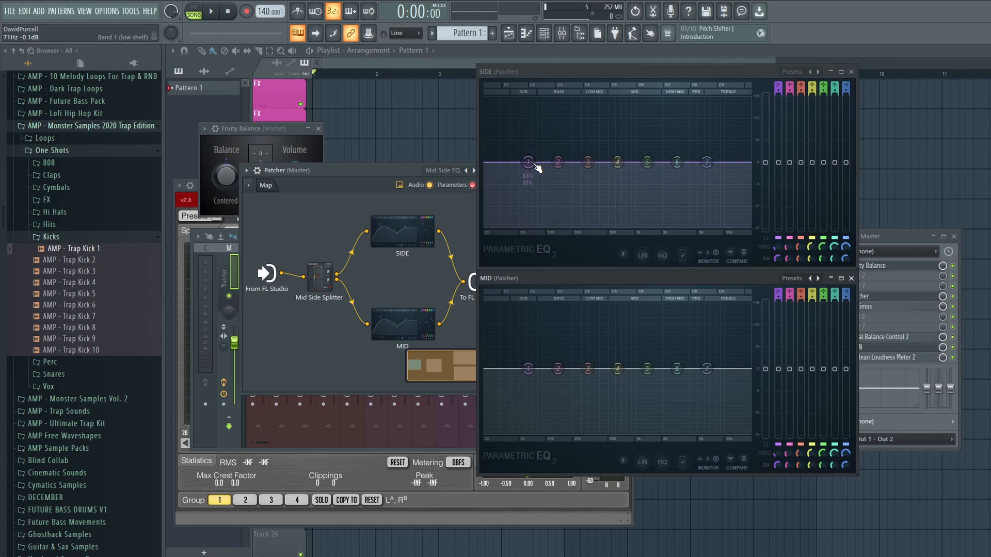
- Try low cuts on the SIDE EQ, lowering band 1 and trying the Mastering 40Hz cut preset raised to about 75 Hz
left_click_drag(536, 166, 532, 226)
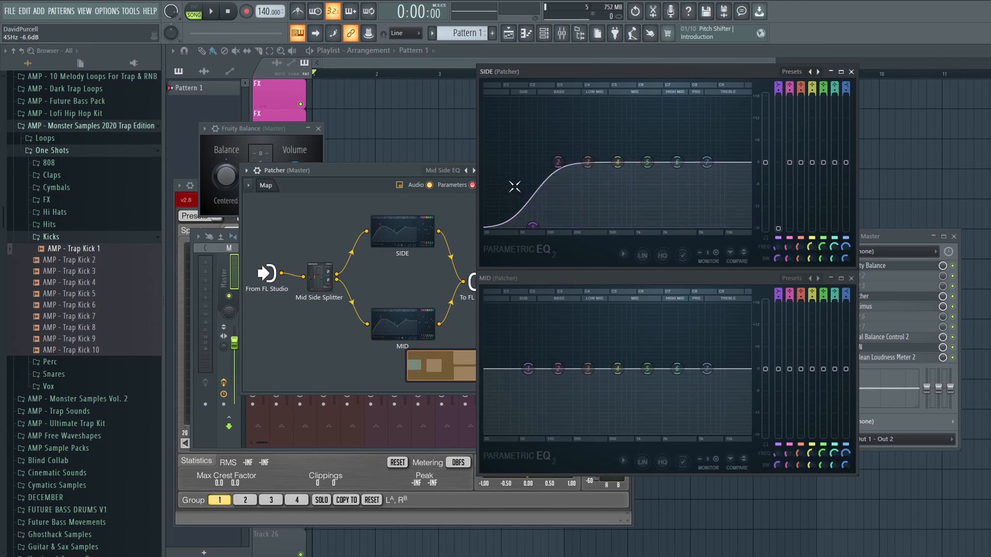
left_click(818, 72)
left_click(818, 72)
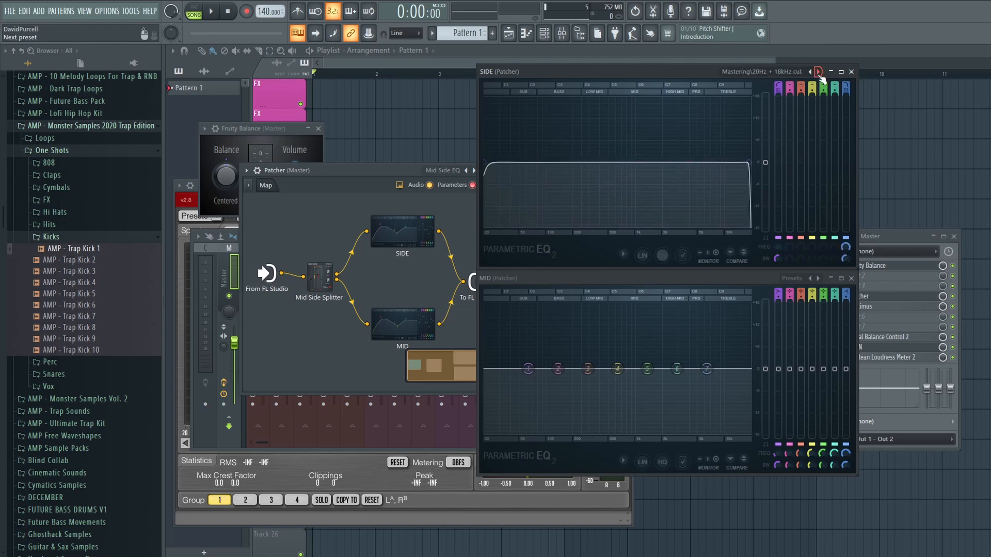
left_click(818, 72)
left_click(818, 72)
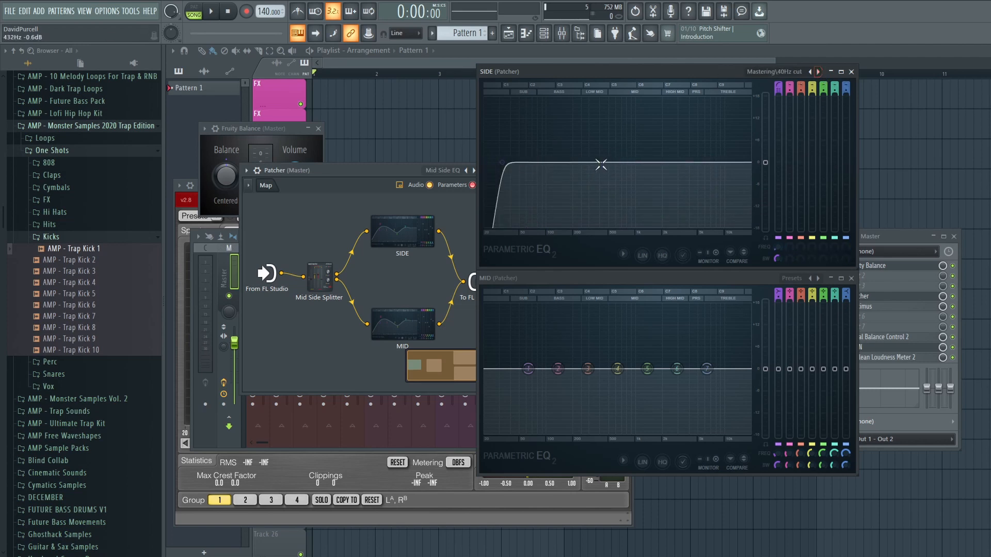
left_click_drag(774, 248, 774, 232)
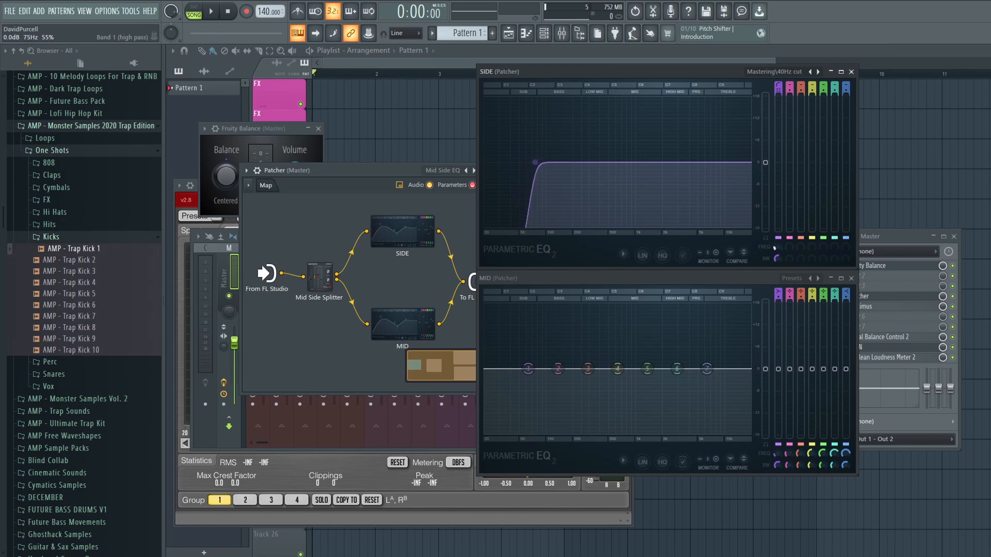
- Return the SIDE EQ to its Default preset
left_click(648, 465)
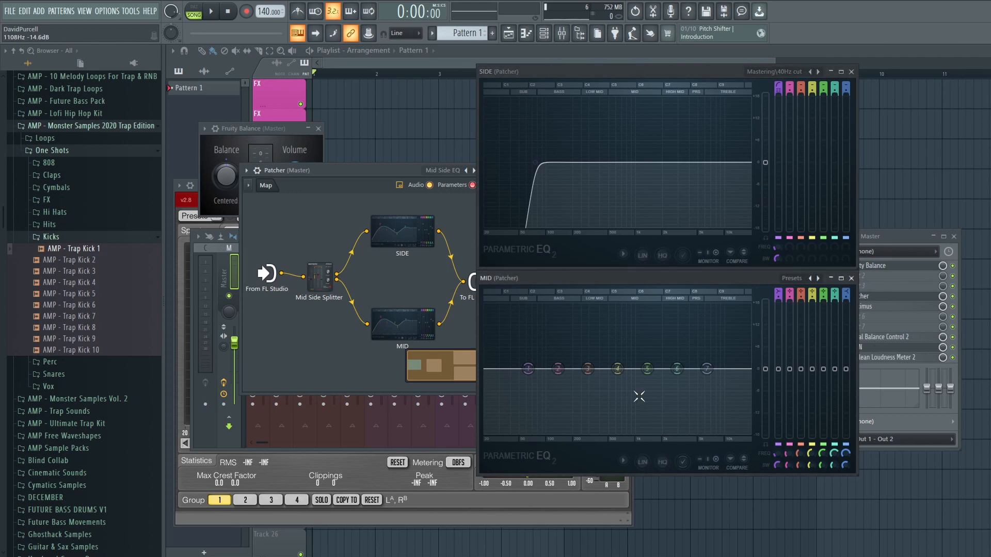
left_click(811, 73)
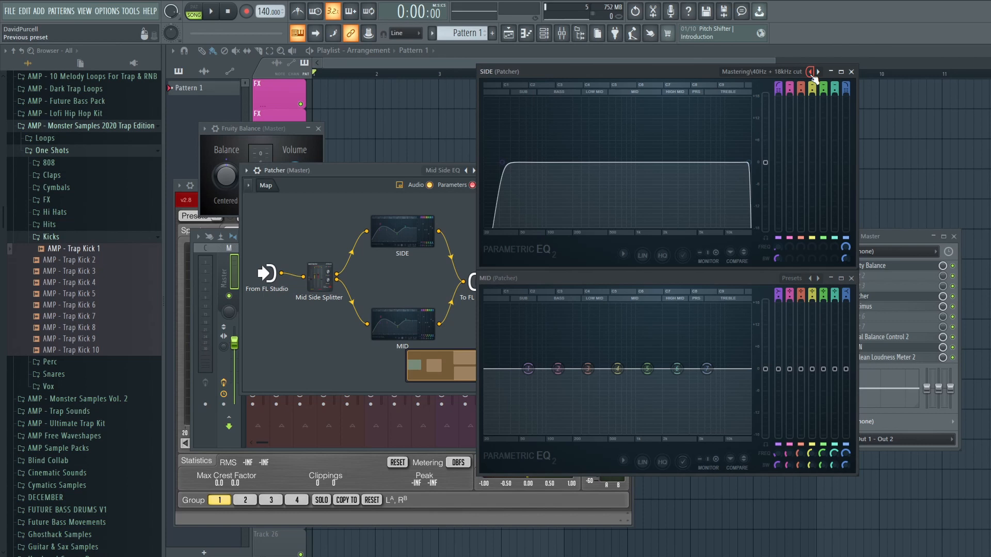
left_click(811, 72)
left_click(811, 72)
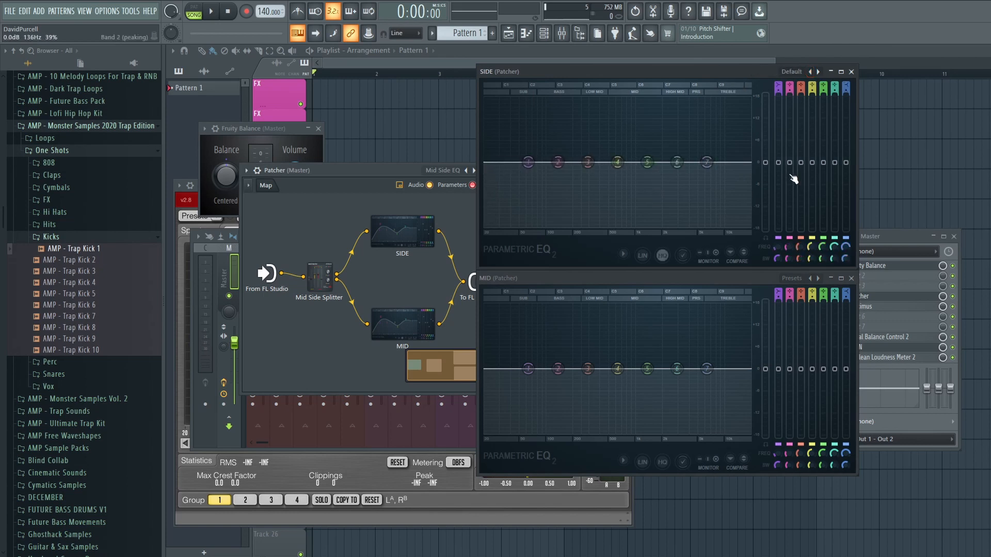
- Pull band 1 of the SIDE EQ fully down to cut the lows, and move the Patcher window clear of the EQs
left_click_drag(778, 162, 778, 229)
left_click_drag(528, 226, 537, 226)
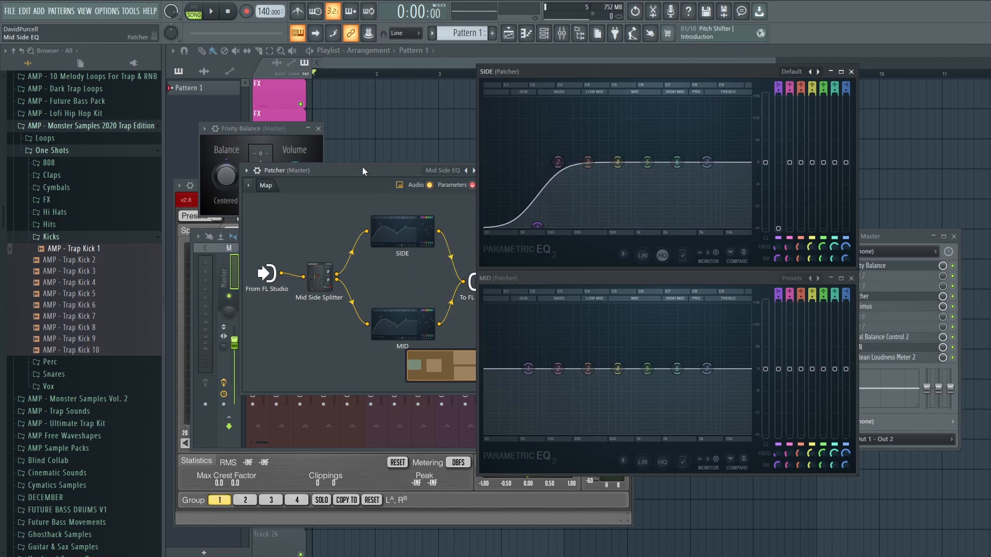
left_click_drag(363, 171, 312, 176)
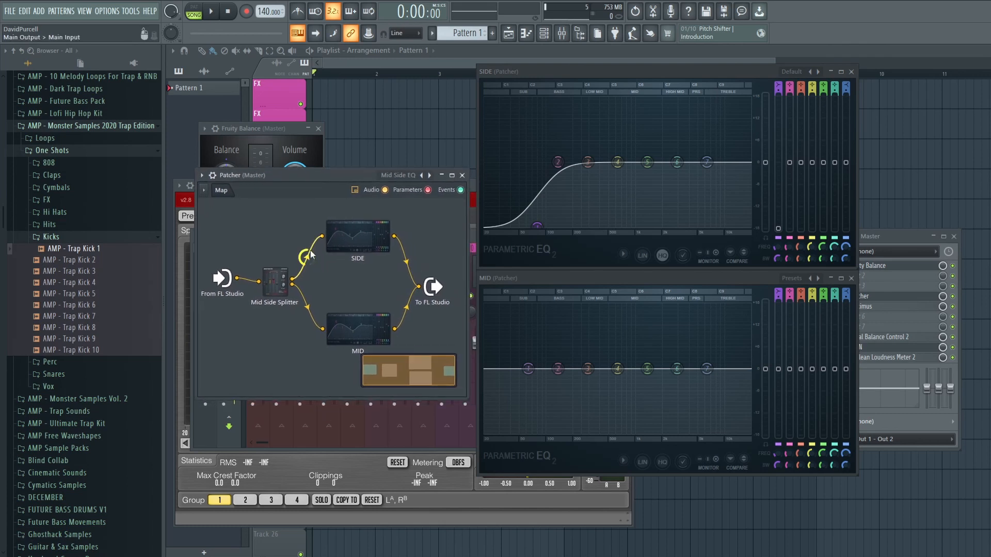
- Leave only the SIDE EQ connected to To FL Studio and raise the frequency of its band 1 cut
right_click(418, 286)
left_click_drag(395, 237, 418, 287)
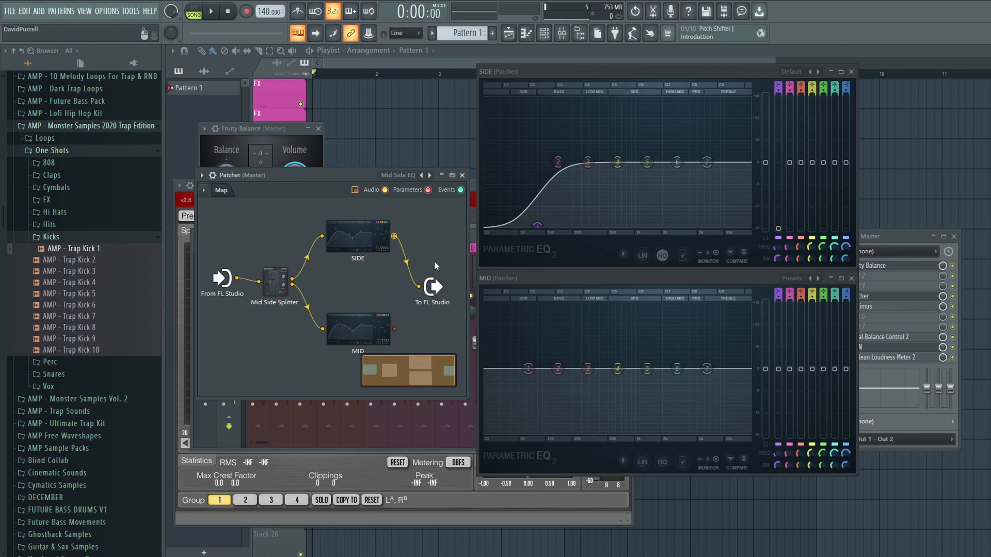
left_click_drag(537, 226, 555, 226)
left_click_drag(779, 247, 779, 250)
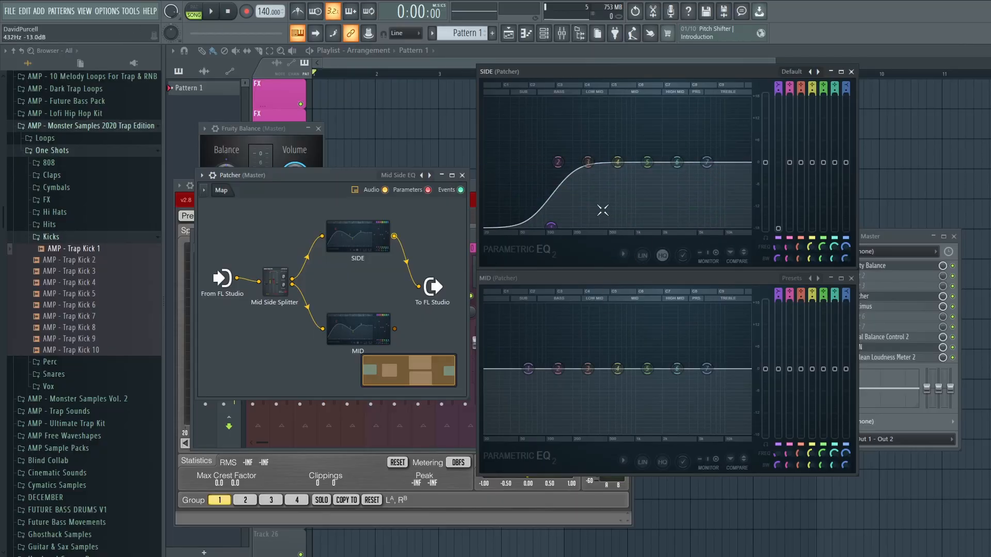
- Reconnect the MID EQ to To FL Studio, and close the Patcher, both EQs and Fruity Balance
left_click_drag(394, 329, 419, 286)
left_click(463, 175)
left_click(851, 72)
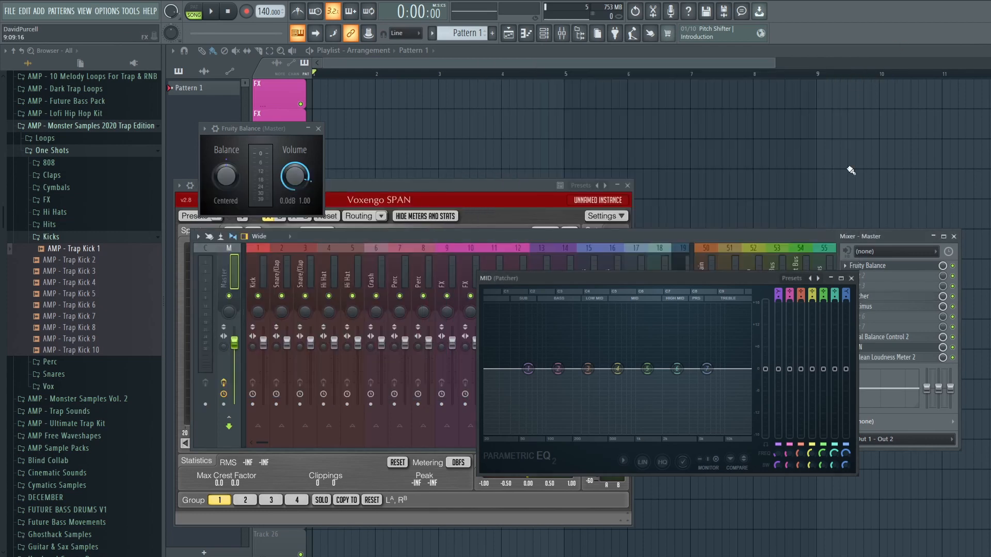
left_click(851, 278)
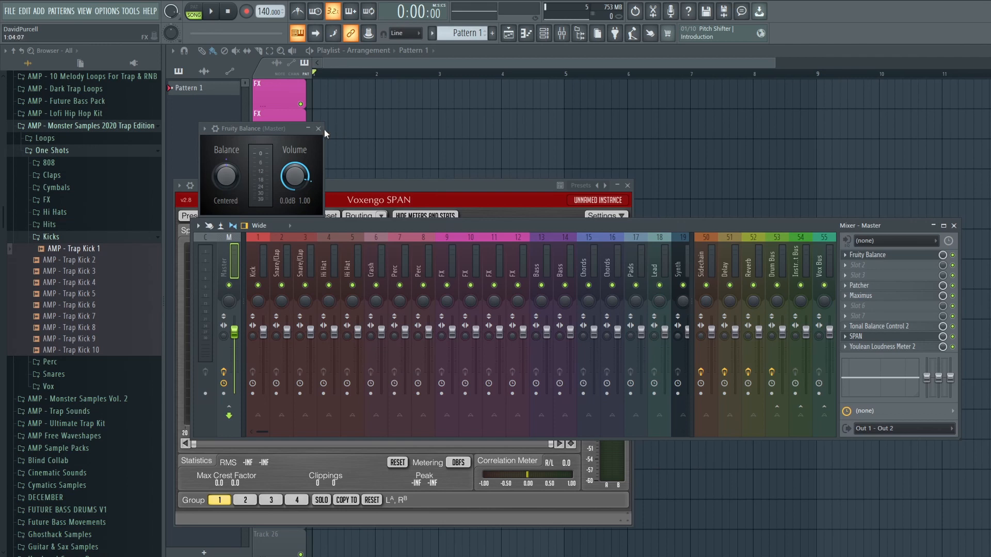
left_click(319, 129)
left_click_drag(477, 222, 475, 216)
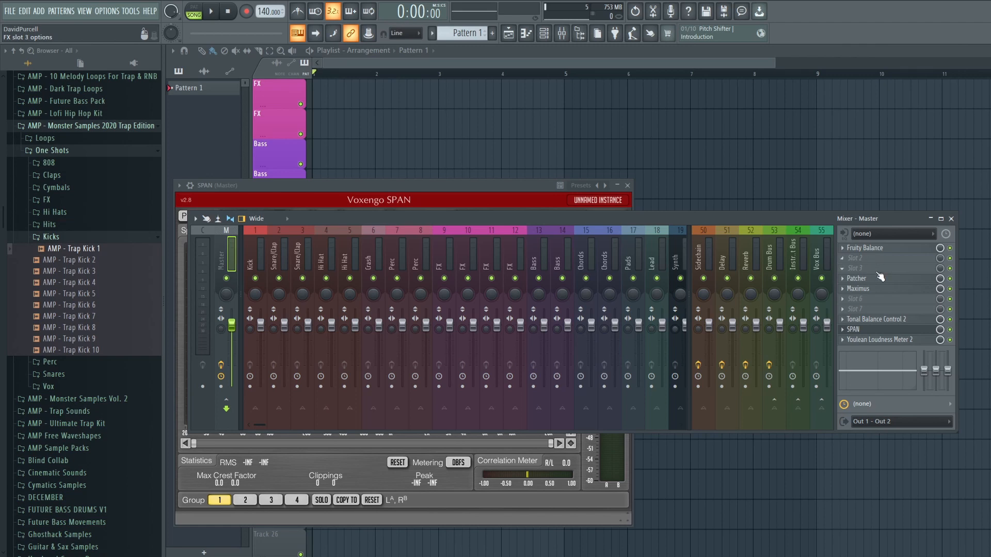
- Check Maximus on the Master track, and try it in slot 6 before returning it to slot 5
left_click(877, 290)
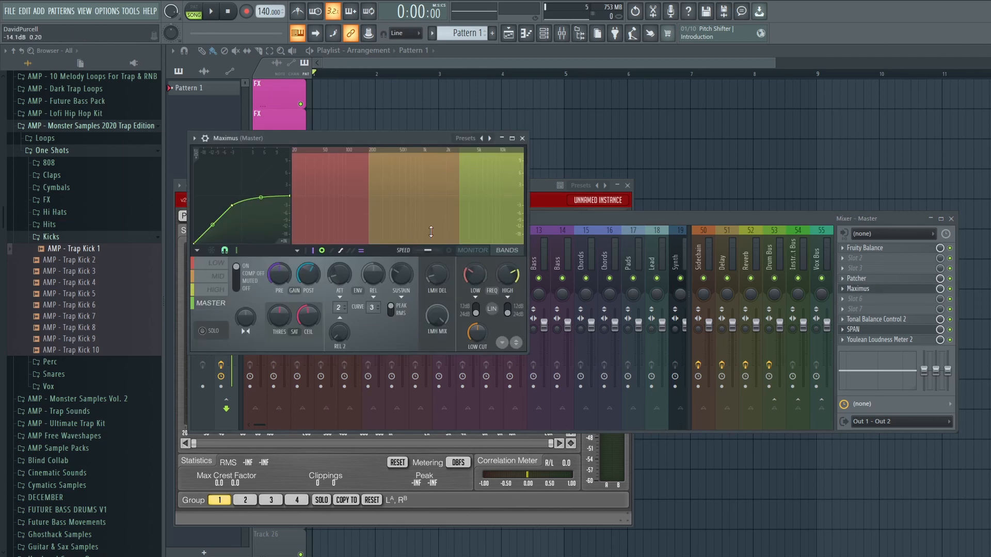
left_click(523, 139)
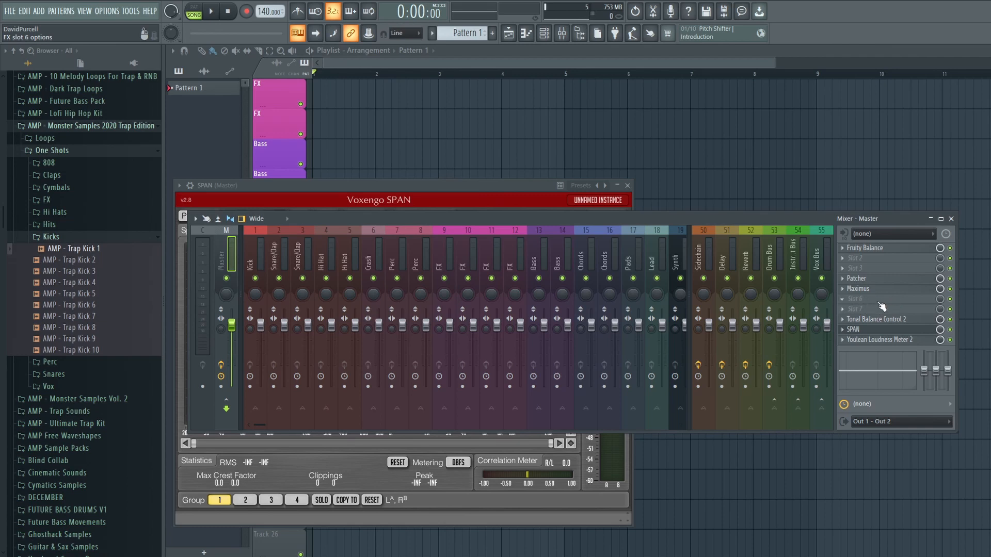
left_click_drag(876, 289, 876, 301)
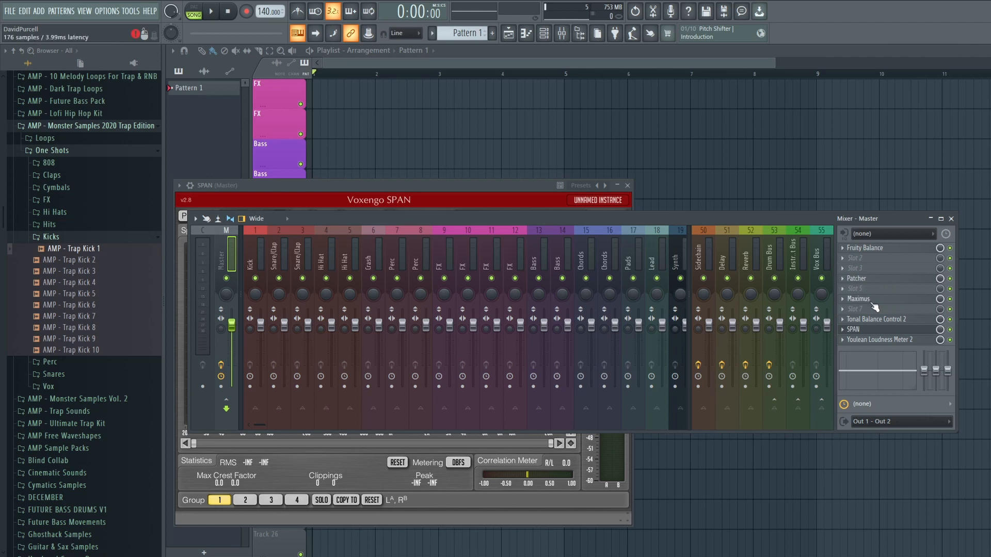
left_click_drag(875, 300, 890, 290)
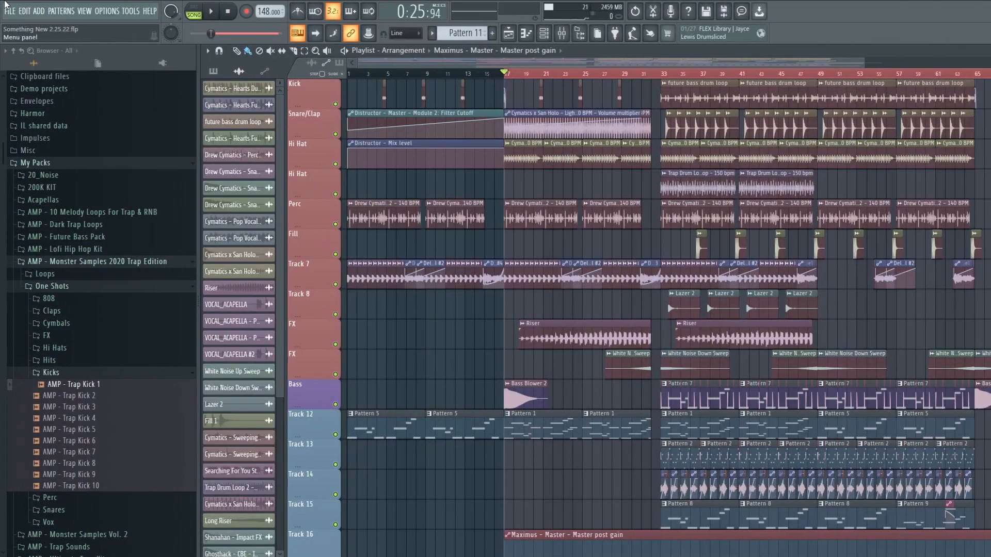
- Start a Wave file export of the Something New 2.25.22 project
left_click(6, 10)
mouse_move(62, 106)
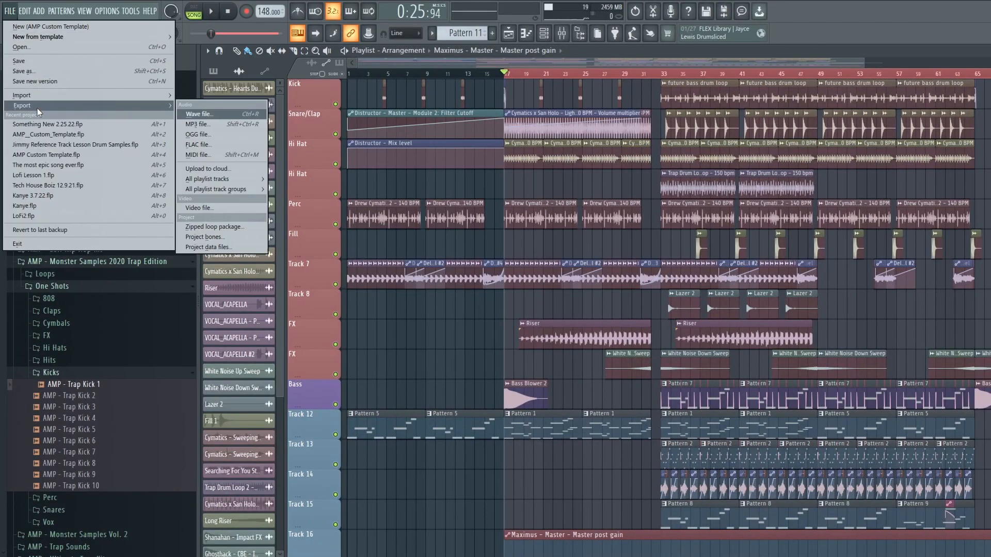
left_click(198, 114)
left_click(626, 435)
left_click(596, 430)
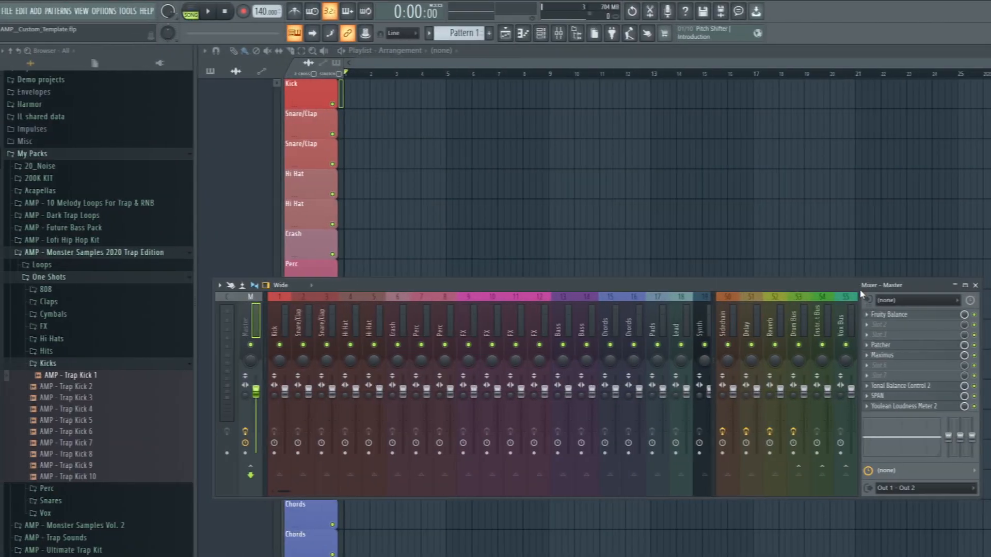
- Review the low and master band curves of Maximus on the template's Master track, and close the plugin
left_click(899, 356)
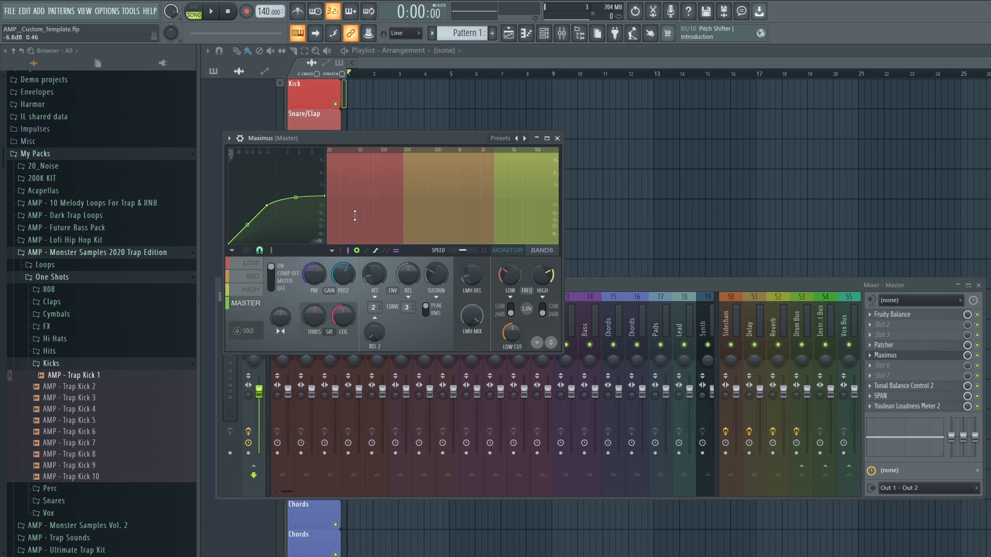
left_click(254, 268)
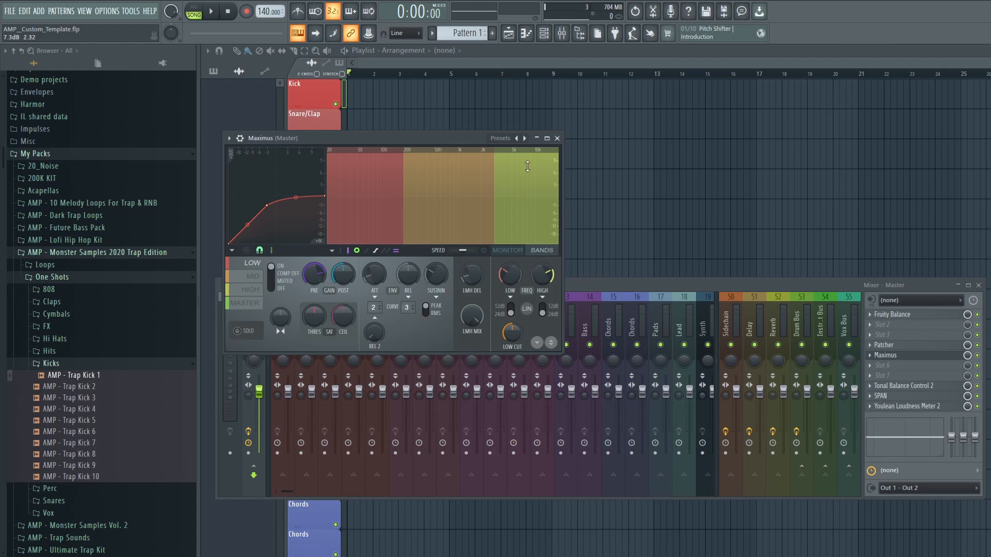
left_click(245, 304)
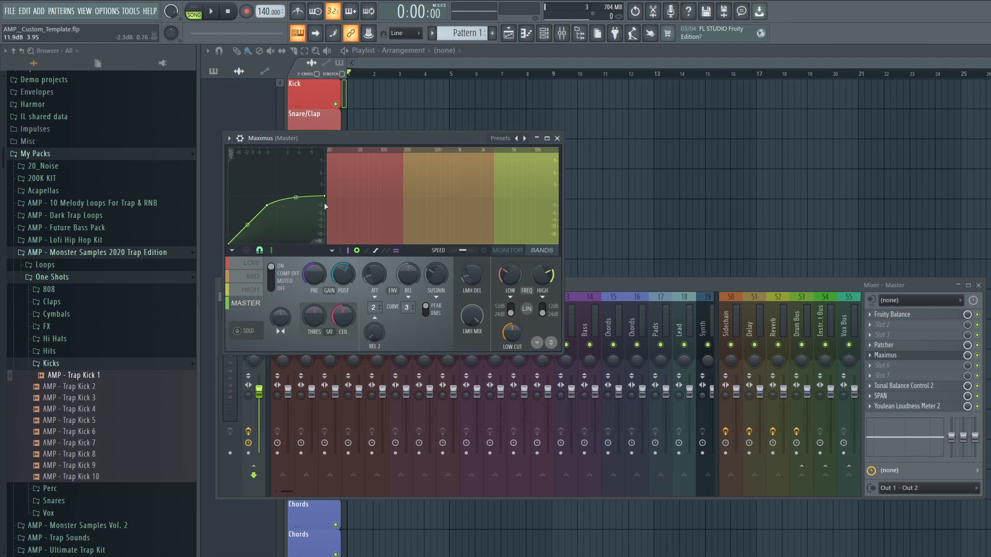
left_click(557, 138)
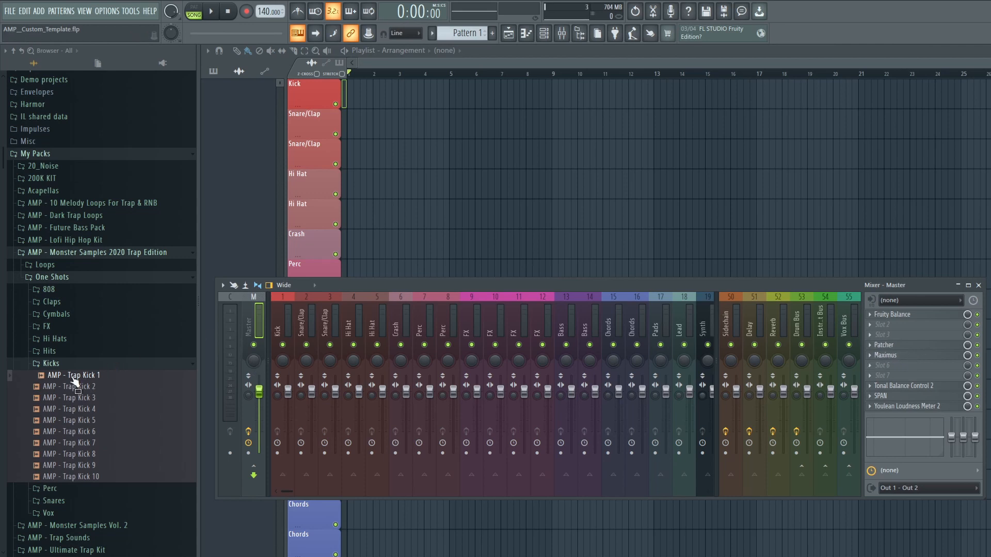
- Place the AMP - Trap Kick 1 sample at the start of the playlist's Kick track
left_click_drag(64, 383, 361, 102)
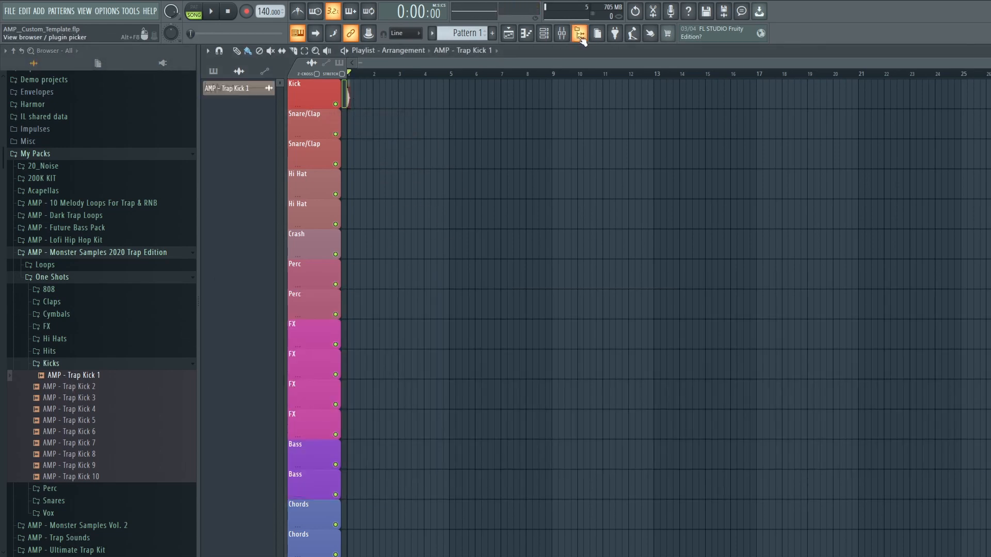
- Play the Trap Kick 1 clip and check its level on the mixer's Master track
left_click(562, 33)
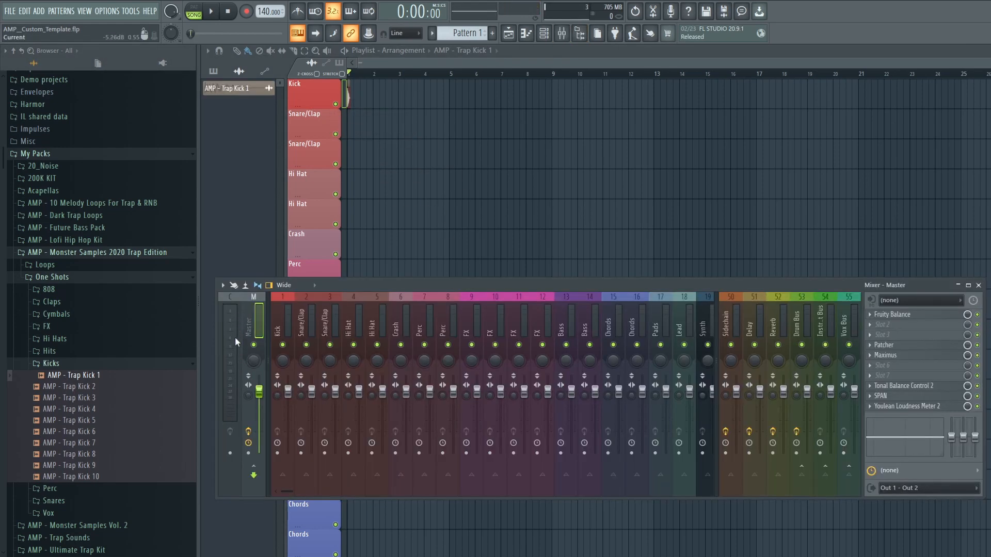
key("space")
key("space")
- Lower the AMP - Trap Kick 1 channel volume to about 38%, and toggle Maximus on the Master track
right_click(350, 86)
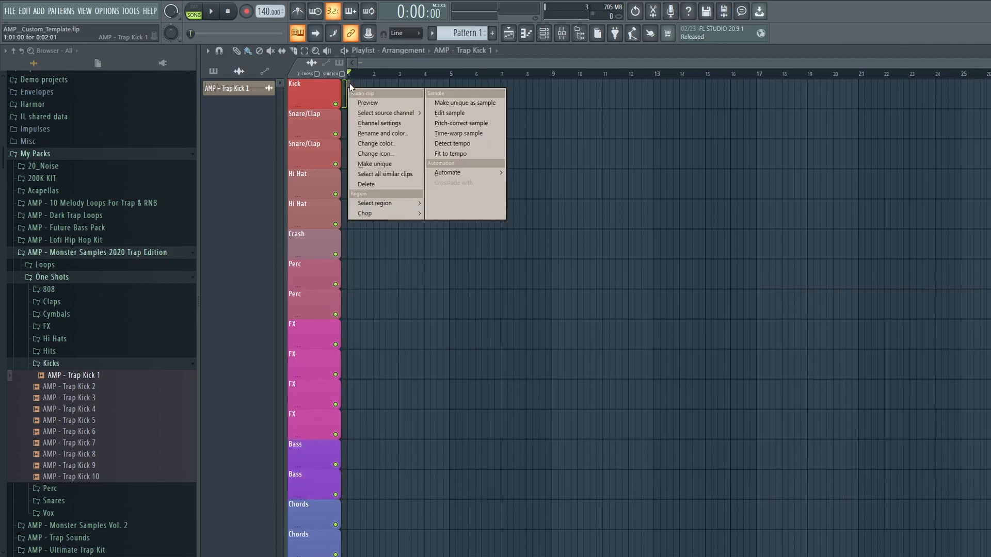
left_click(379, 123)
left_click_drag(514, 204, 514, 219)
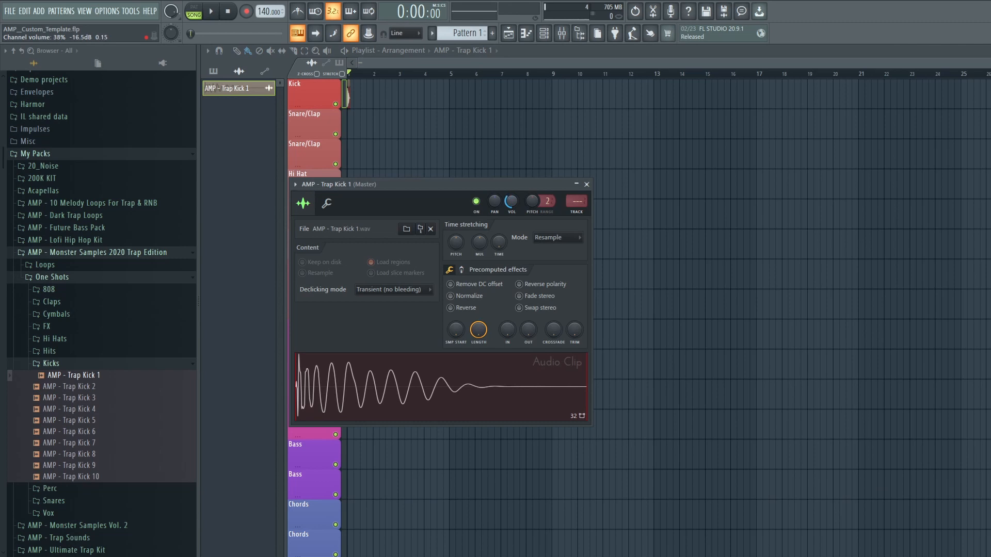
left_click(562, 33)
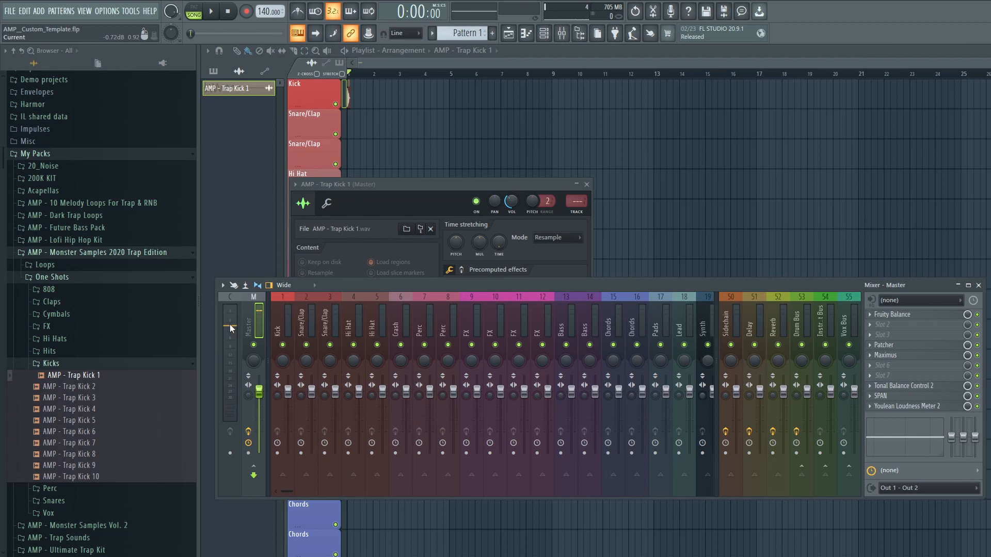
left_click(977, 356)
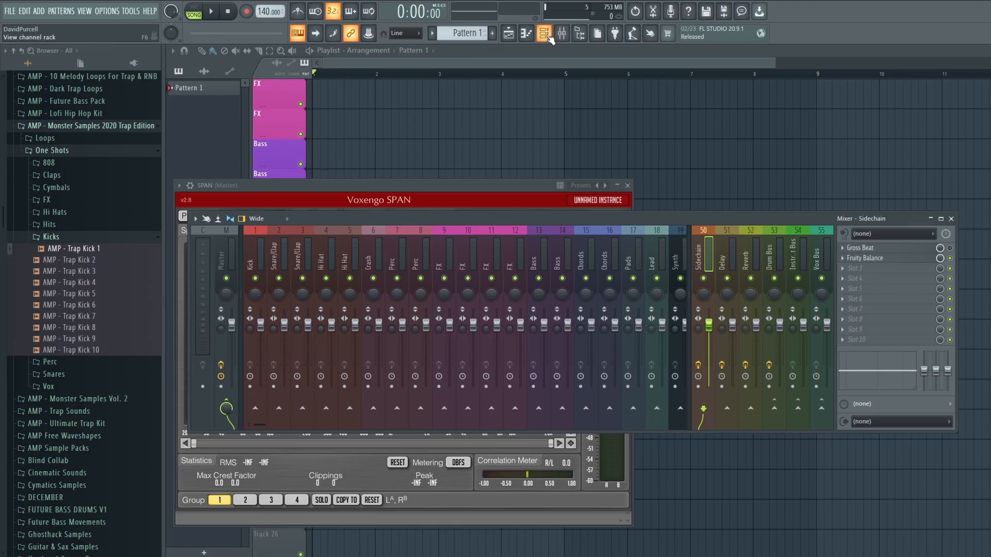
- Check the default Sampler in the channel rack, and review the playlist tracks back up to Kick
key("F6")
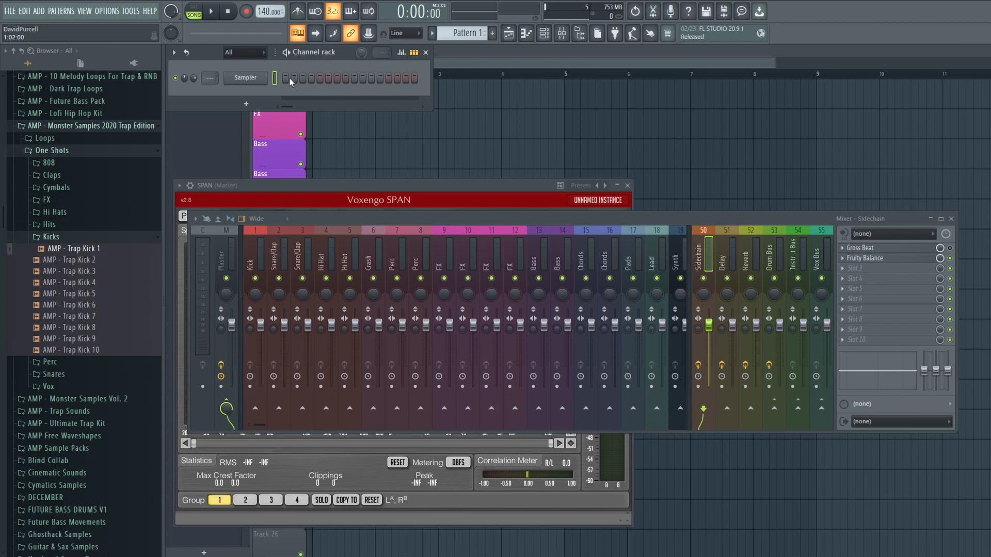
left_click(478, 62)
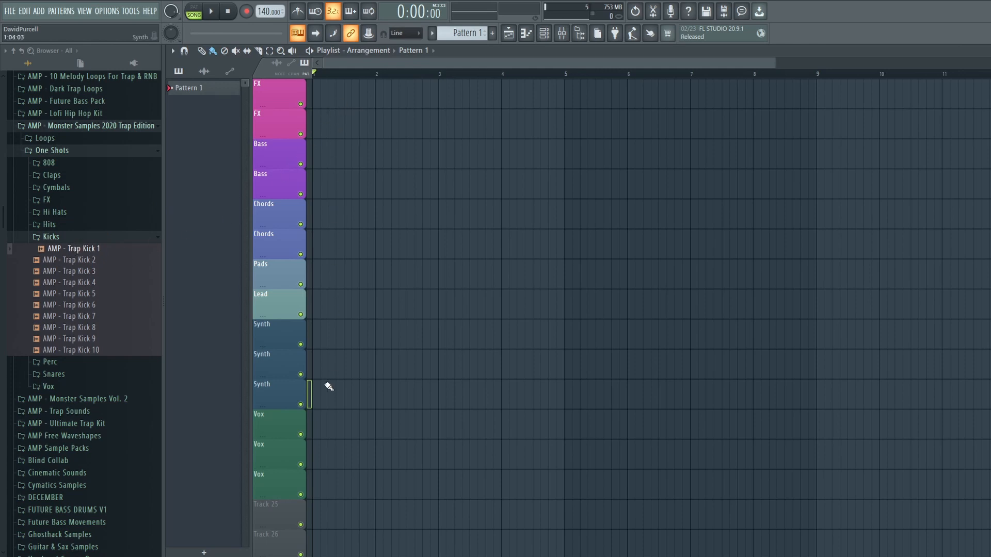
scroll(328, 382, "up", 5)
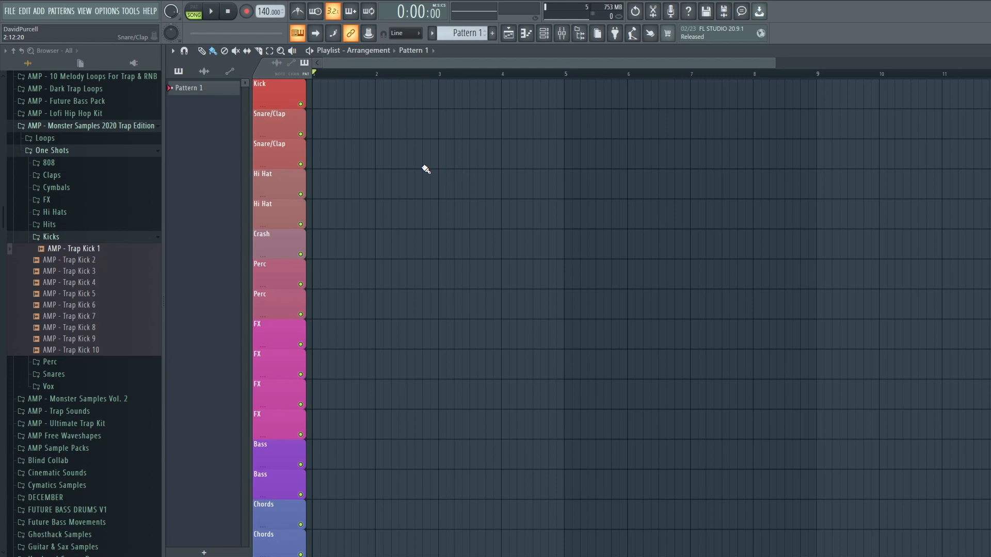
- Route the Sampler channel to mixer track 1 (Kick), and change its routing to FX track 9
left_click(544, 33)
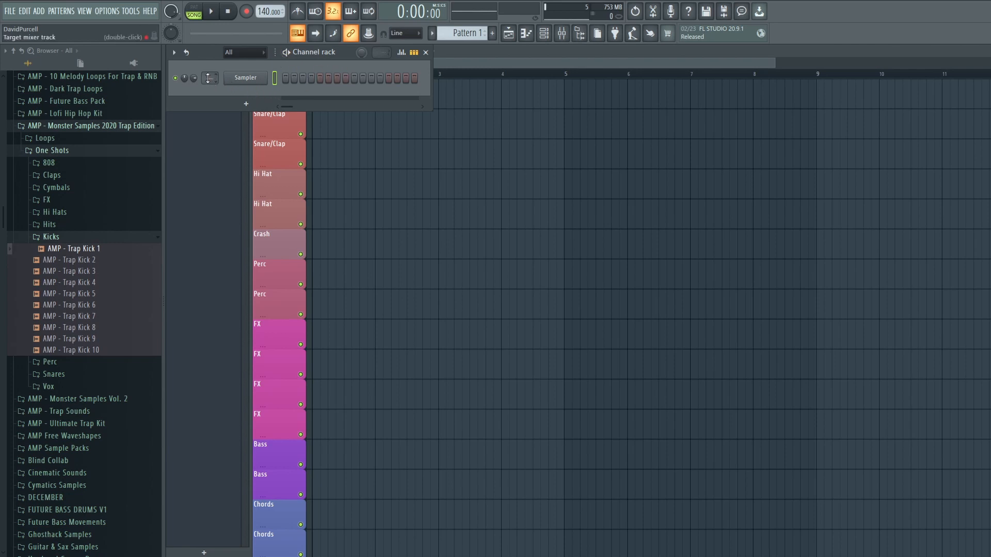
left_click(562, 33)
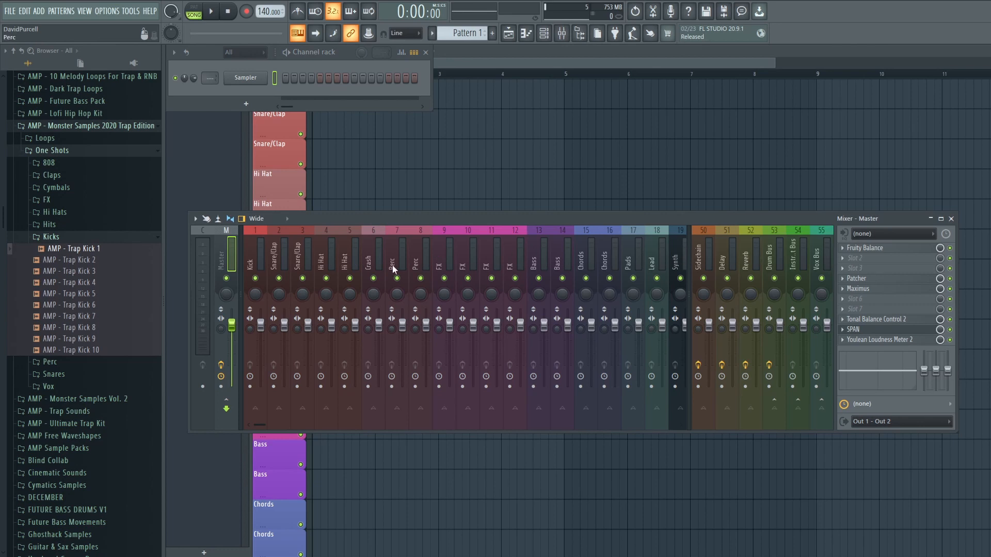
left_click_drag(210, 78, 211, 74)
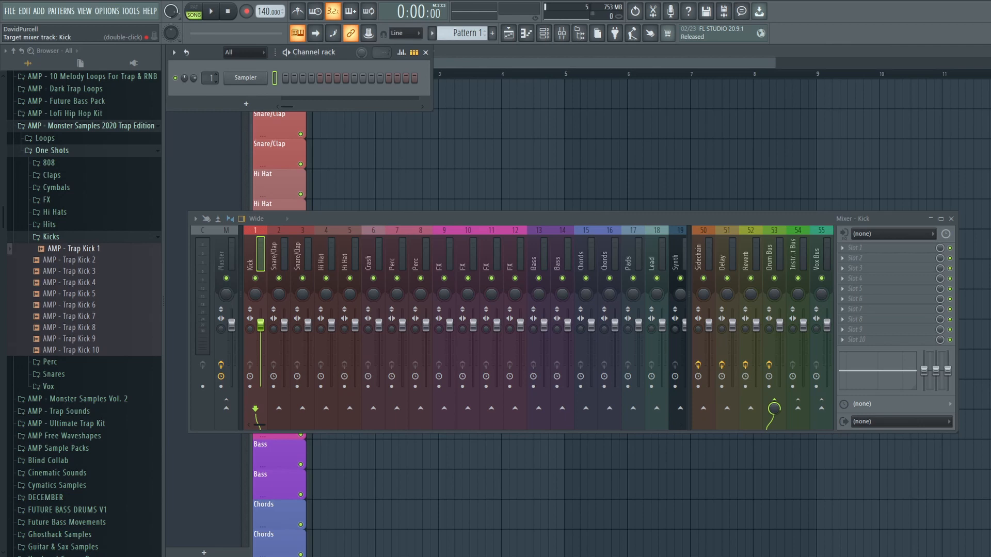
left_click_drag(211, 74, 211, 32)
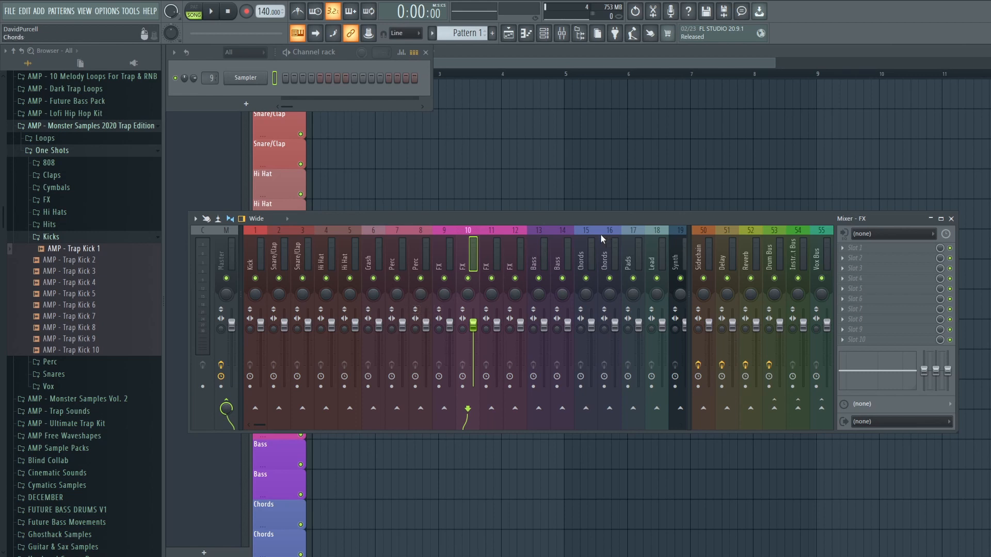
- Review the effects loaded on the mixer's Delay, Reverb, Drum Bus and Instrument Bus tracks
left_click(751, 252)
left_click(729, 257)
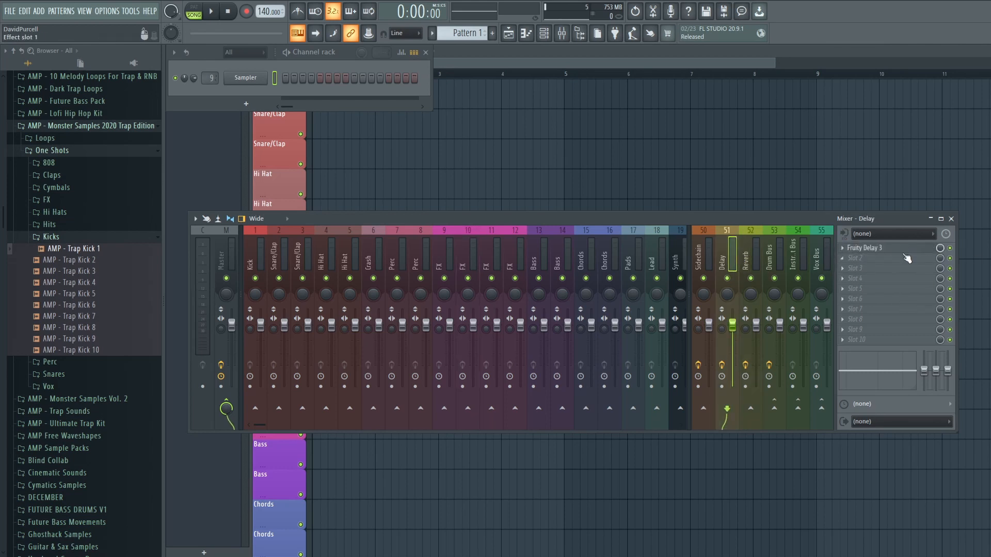
left_click(749, 259)
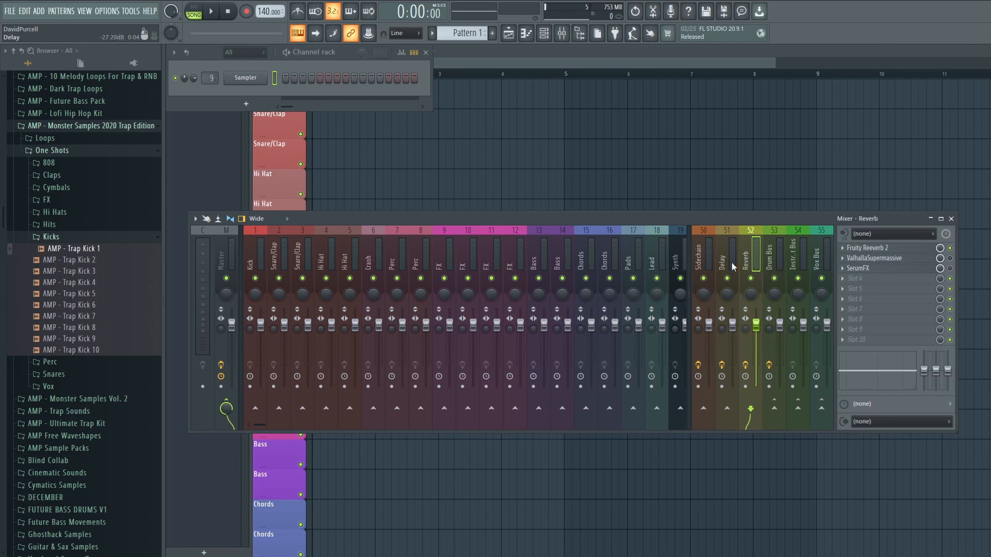
key("Right")
key("Right")
key("Right")
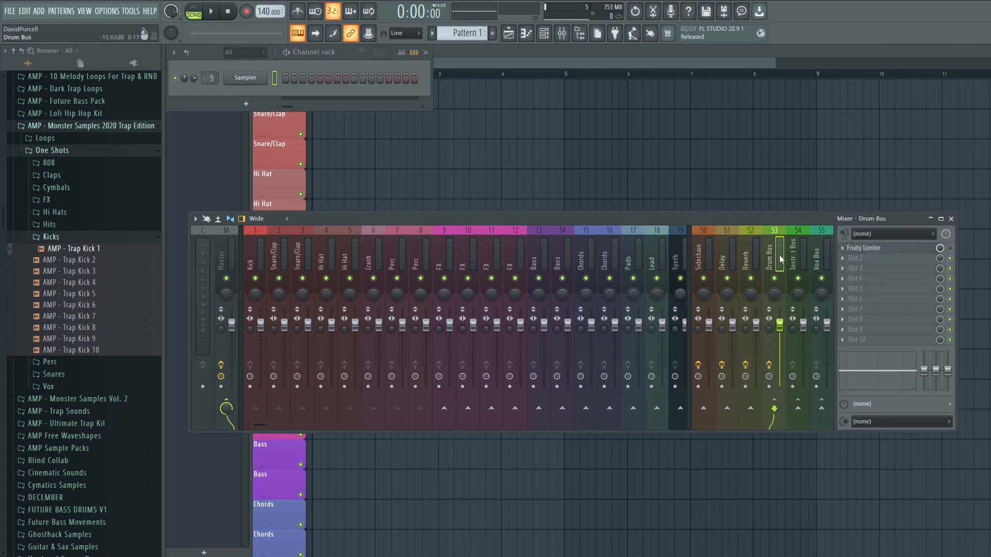
key("Left")
key("Left")
left_click(796, 253)
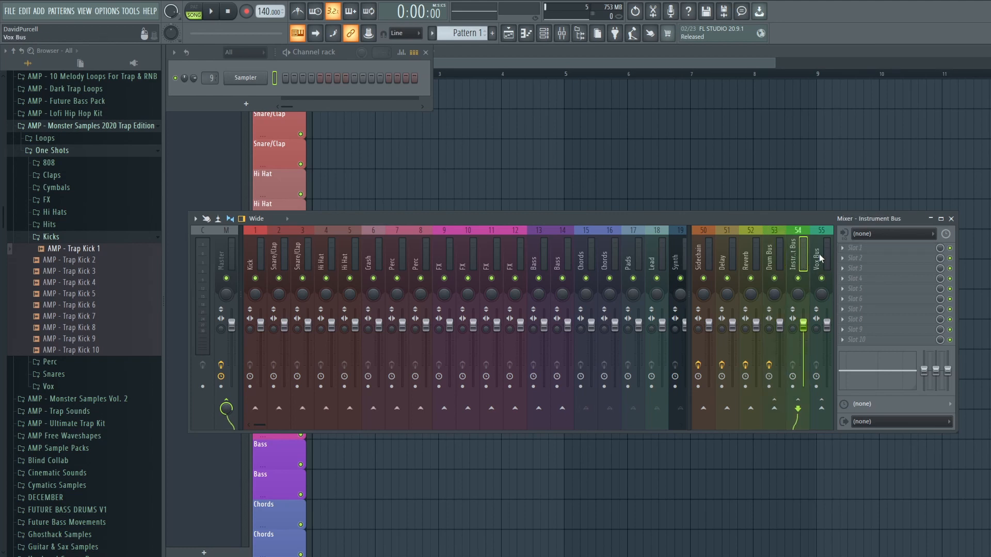
- Add Distructor to slot 2 of the Drum Bus track
left_click(781, 255)
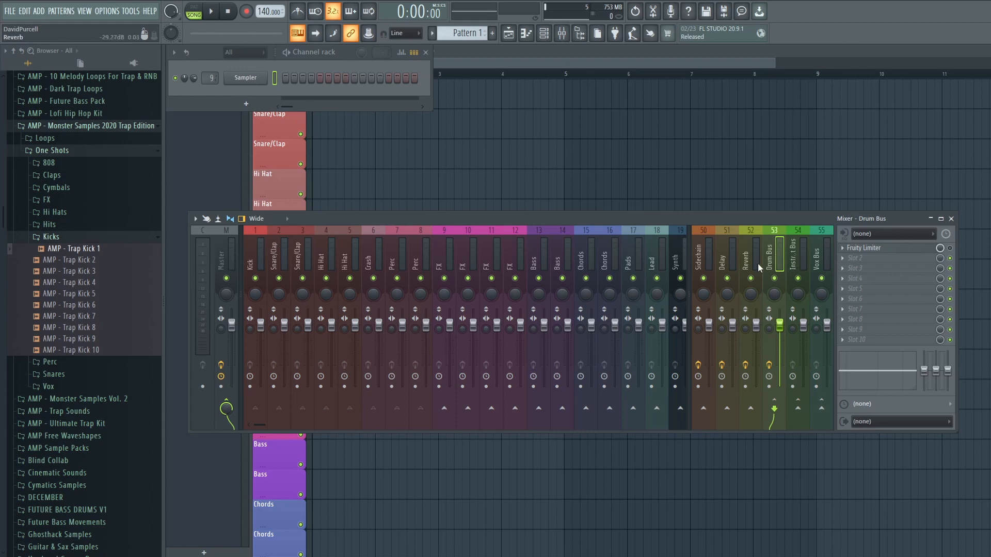
left_click(878, 259)
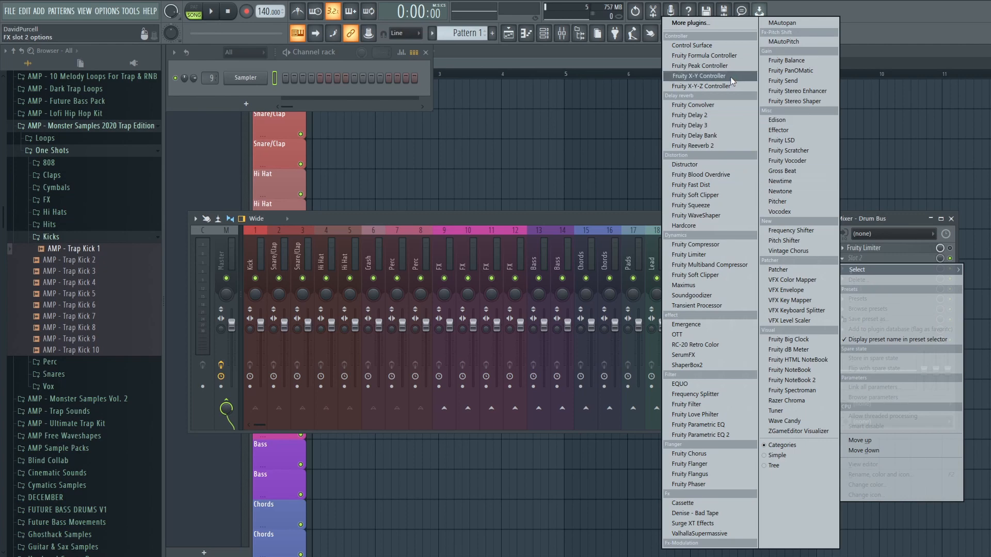
left_click(686, 164)
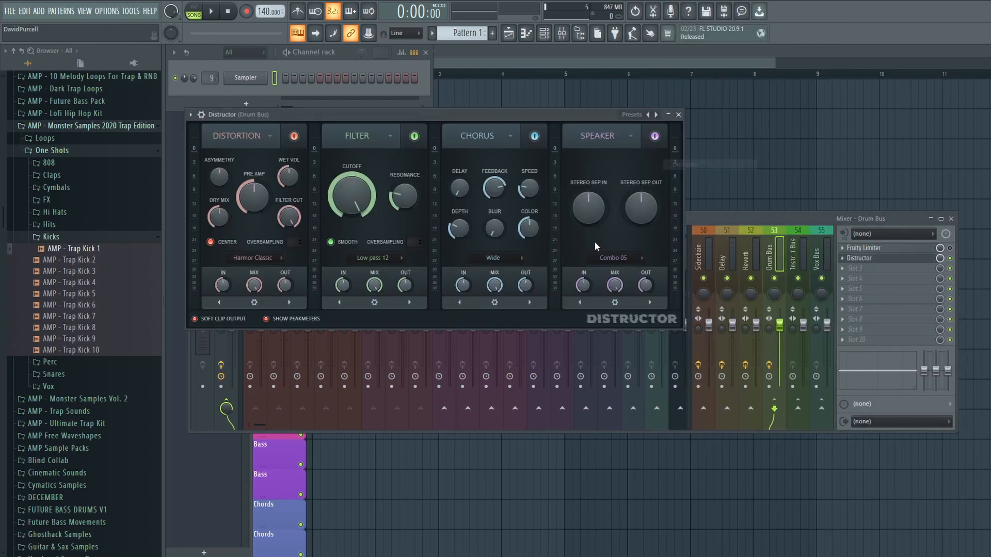
- Turn off Distructor's Distortion, Chorus and Speaker modules, set its Filter to Low pass 24 with minimum resonance, and close the plugin
left_click(294, 136)
left_click(535, 137)
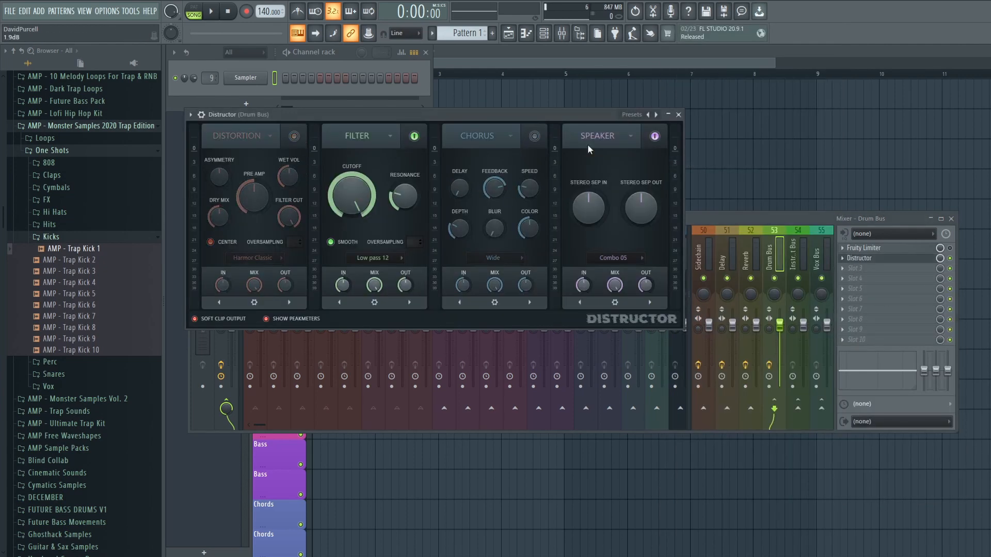
left_click(654, 136)
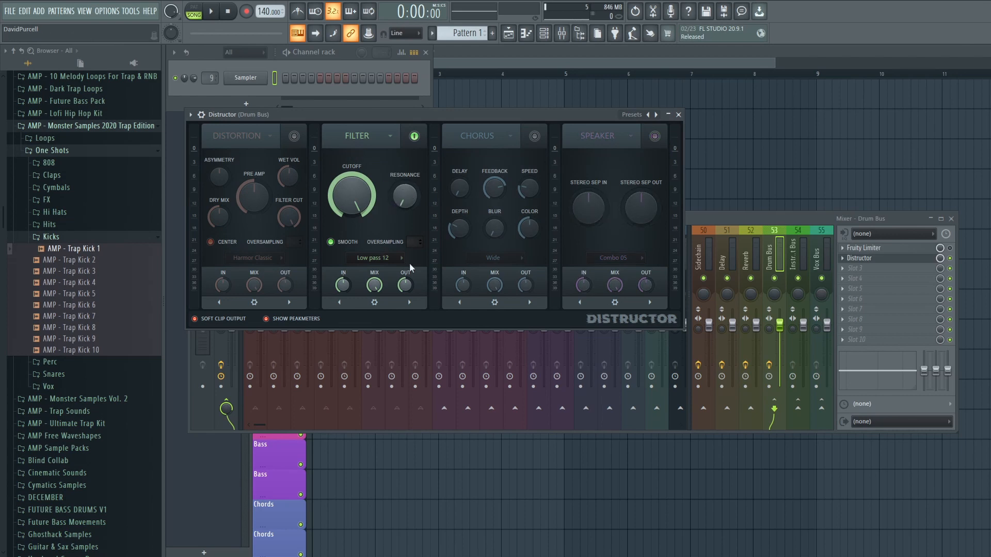
left_click(370, 259)
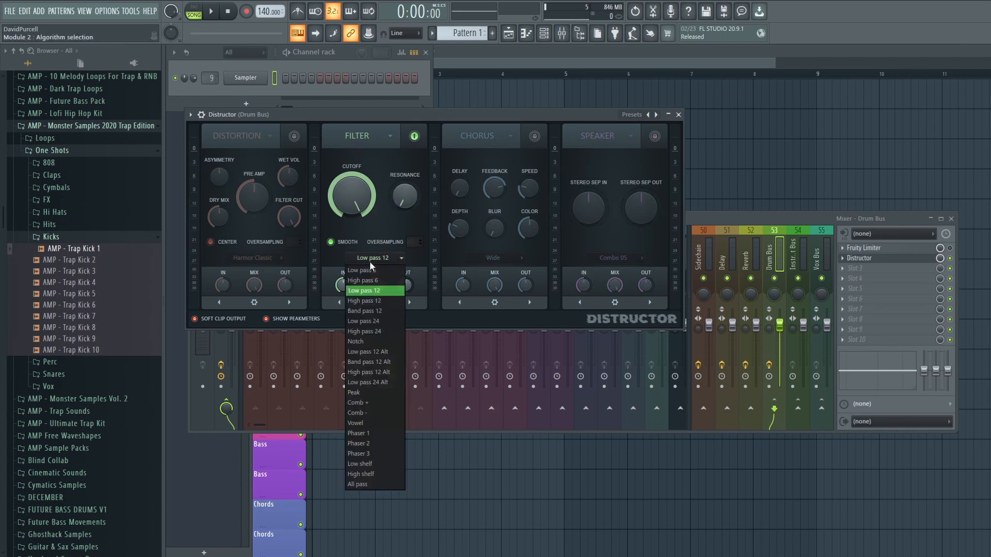
left_click(369, 321)
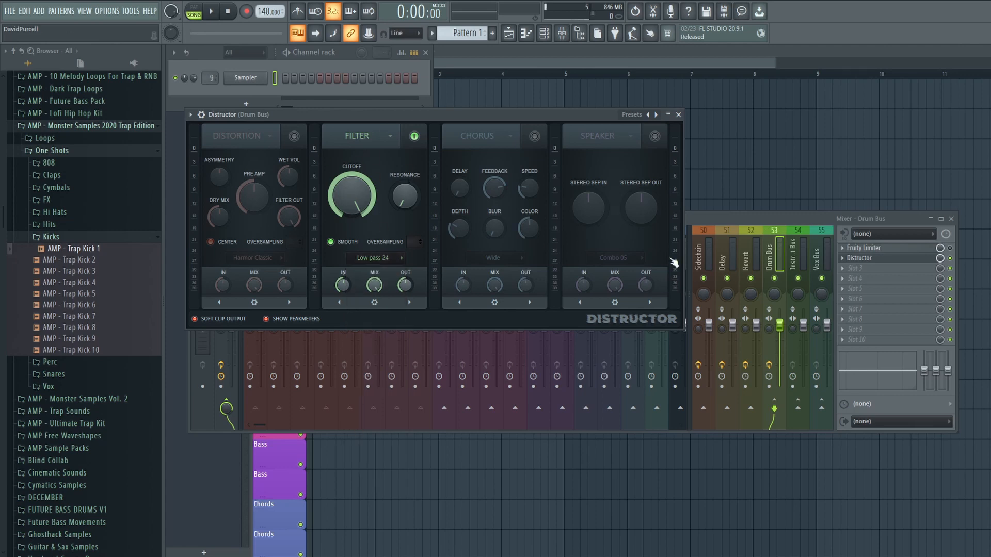
left_click(958, 264)
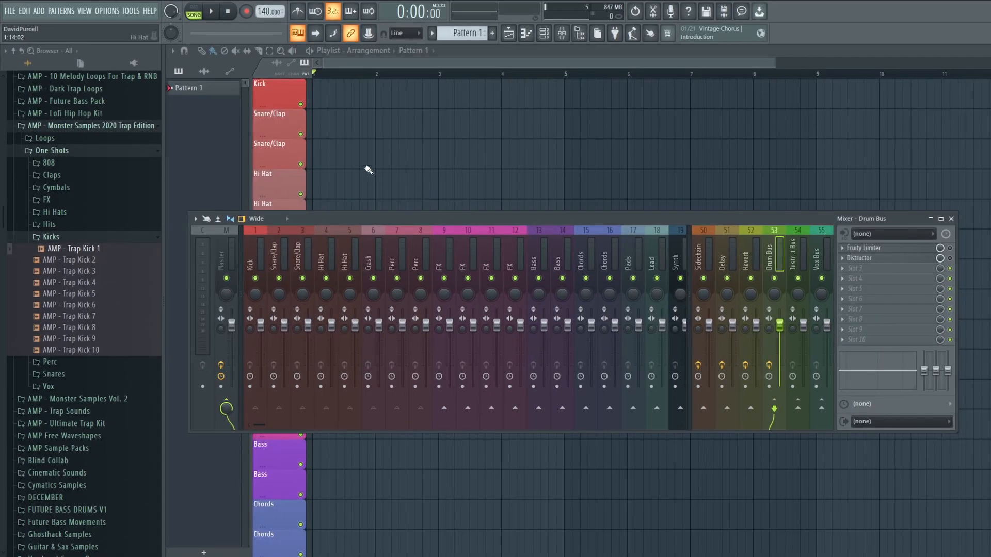
- Start saving the project as a new file in C: > Program Files > Image-Line > FL Studio 20 > Data > Templates > Advanced
left_click(10, 11)
left_click(34, 71)
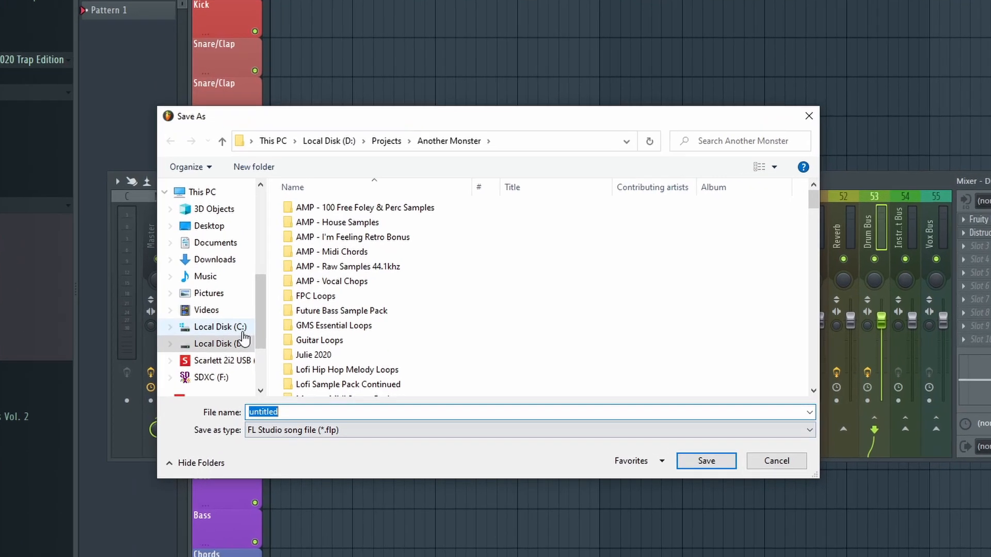
left_click(273, 330)
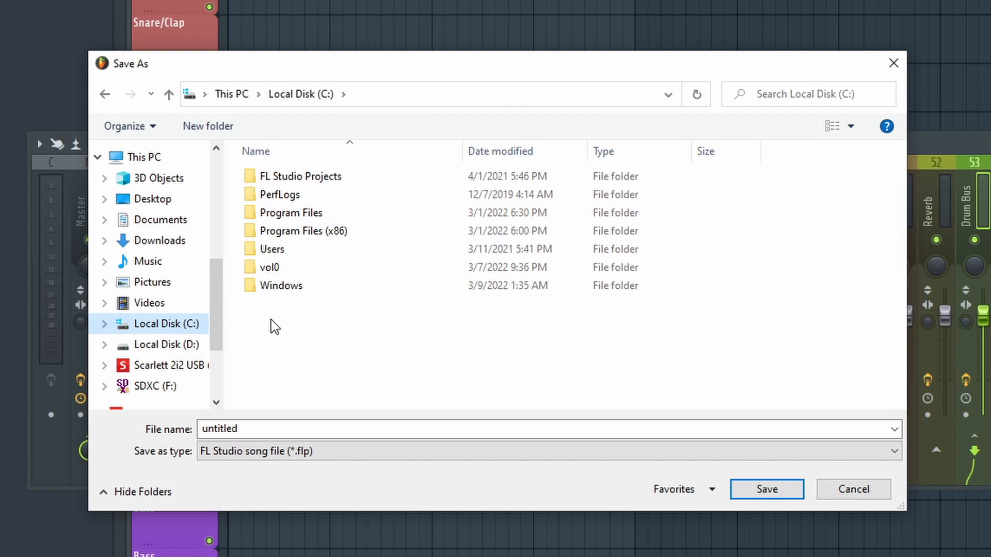
double_click(296, 213)
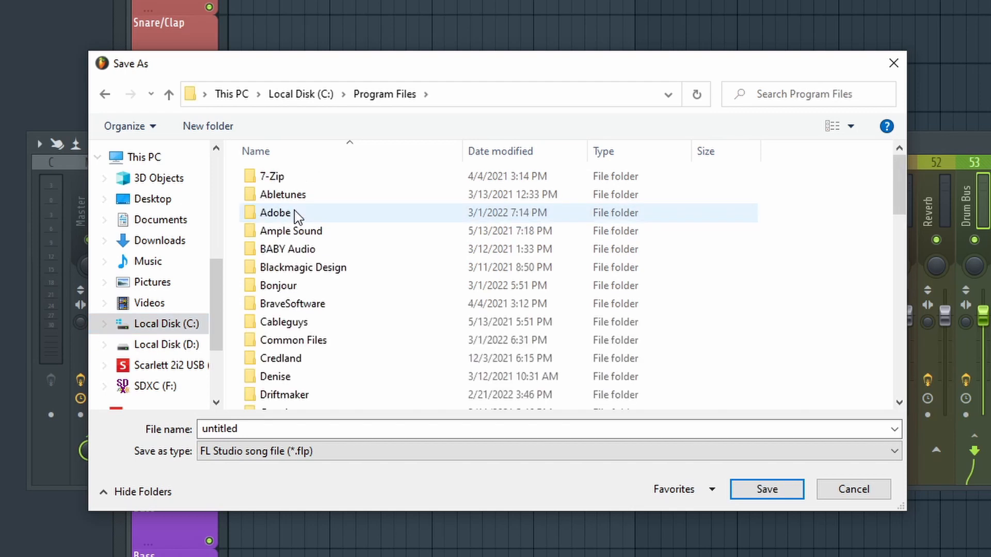
scroll(299, 250, "down", 1)
scroll(301, 251, "down", 1)
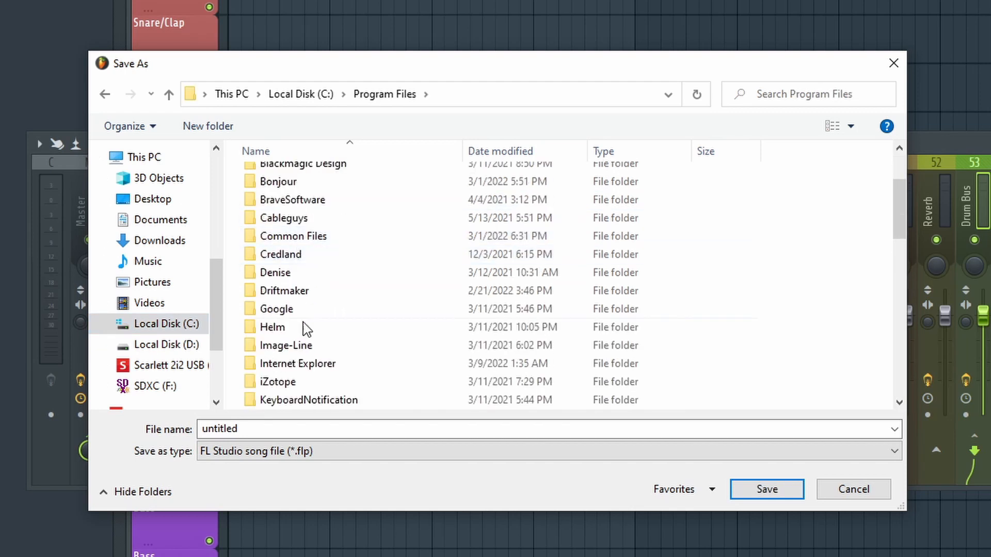
double_click(294, 354)
double_click(281, 177)
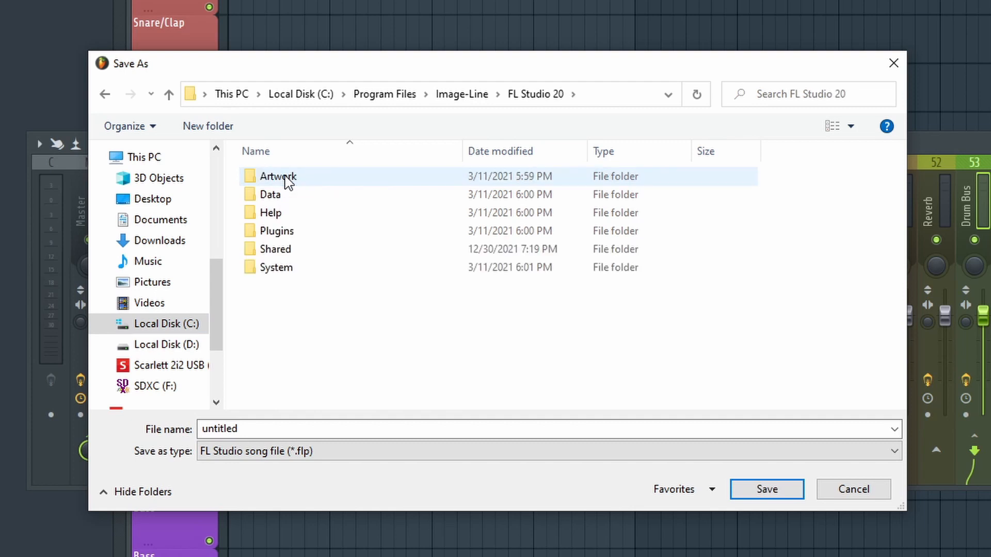
double_click(290, 199)
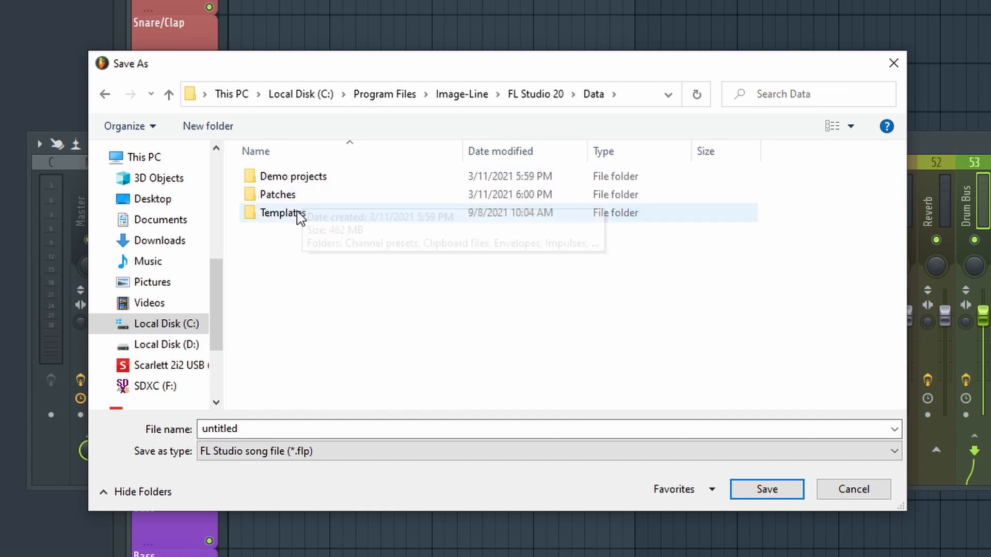
double_click(292, 214)
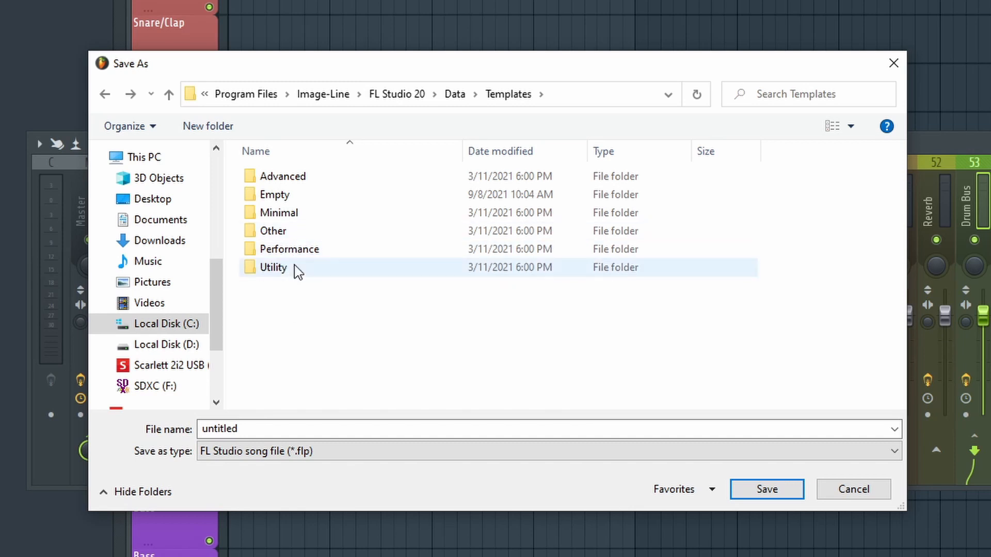
double_click(290, 179)
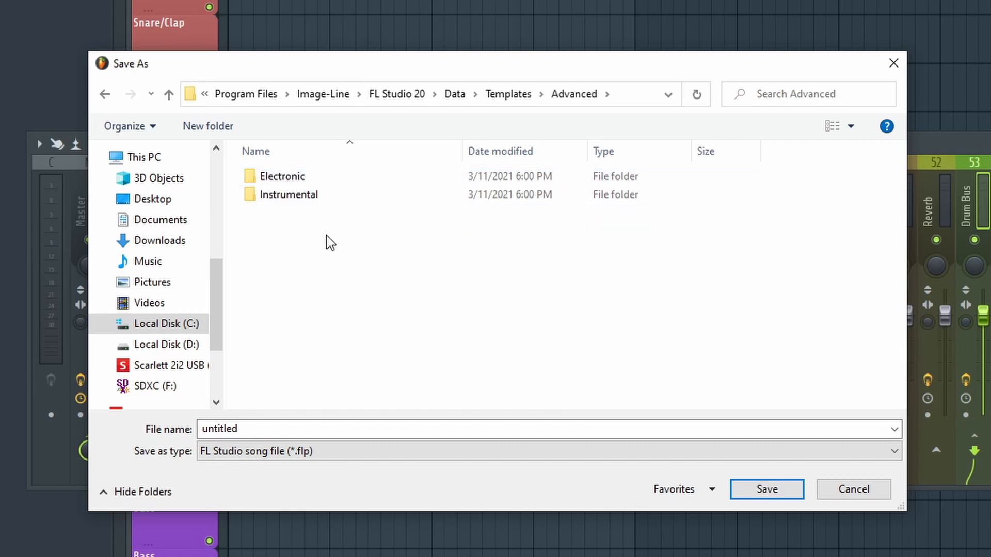
- Name the project file AMP Custom Template and save it in the Advanced templates folder
double_click(256, 429)
key("BackSpace")
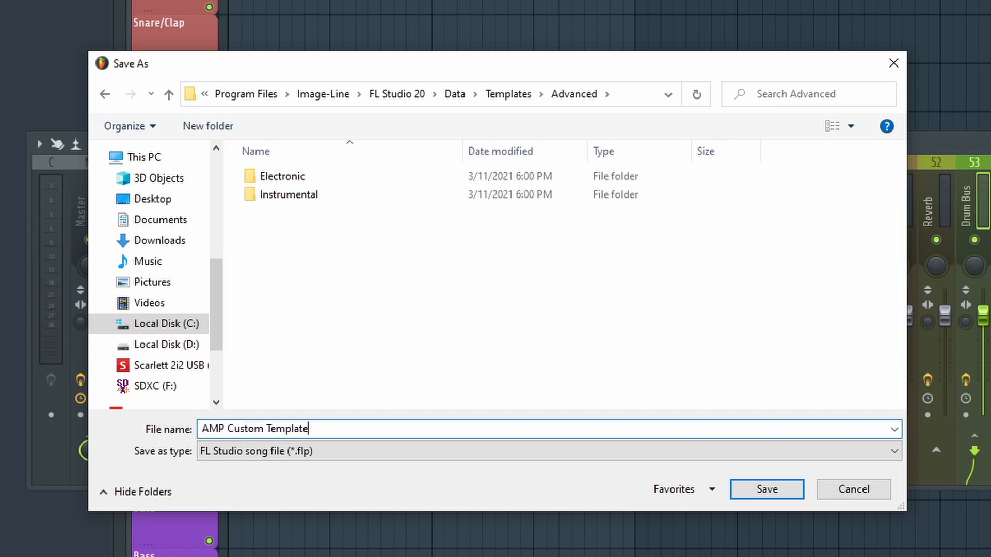
type("AMP Custom Template")
left_click(767, 489)
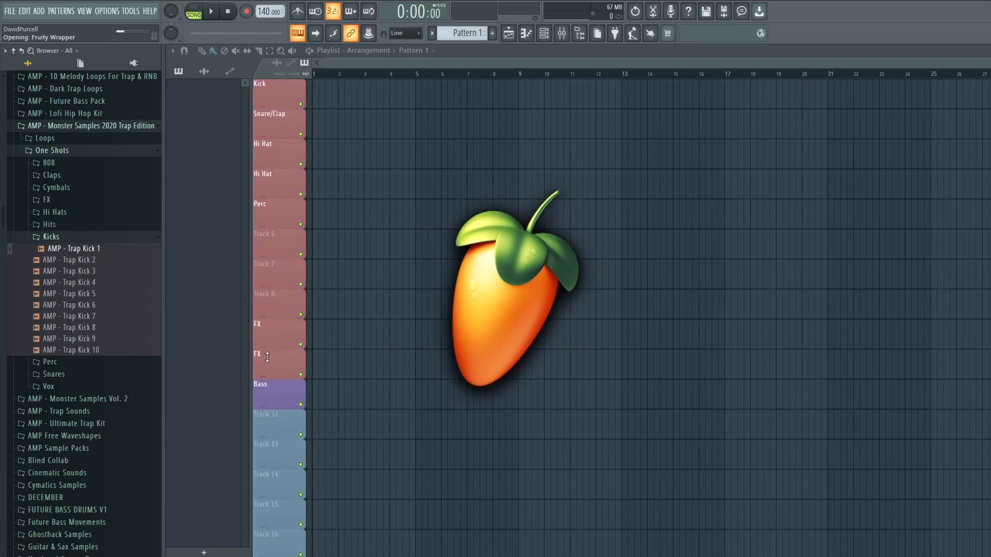
- Create a new project from the AMP Custom Template and close the Voxengo SPAN plugin window
left_click(14, 15)
mouse_move(62, 36)
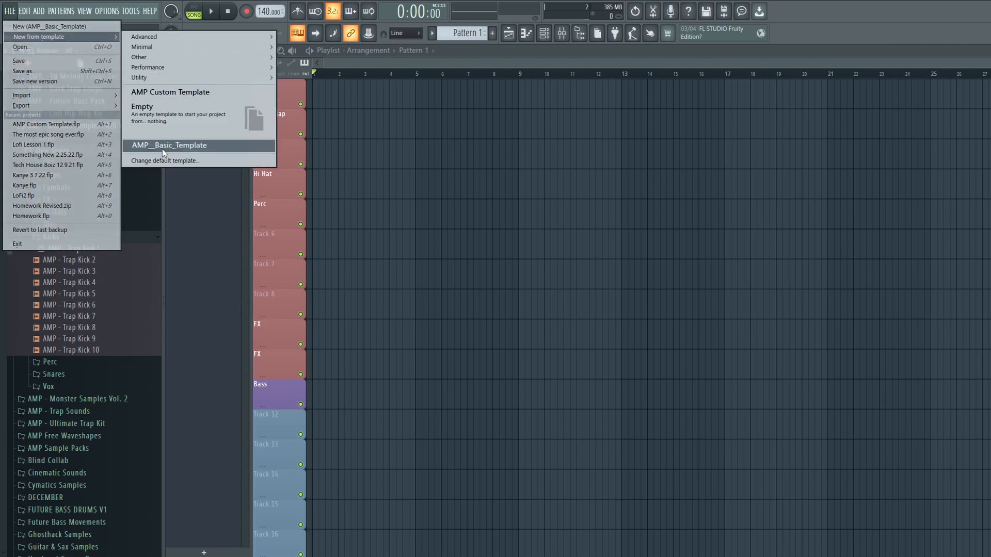
left_click(170, 93)
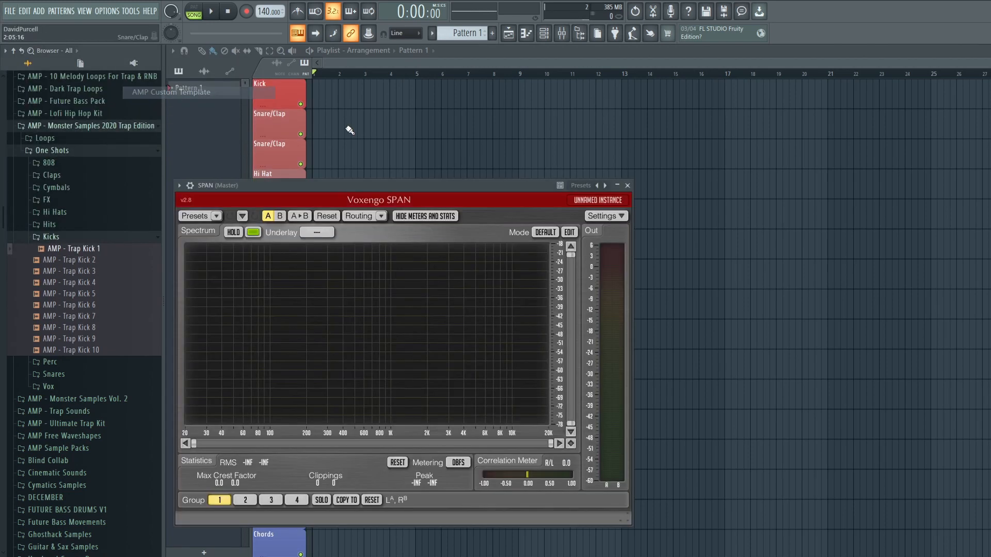
left_click(627, 185)
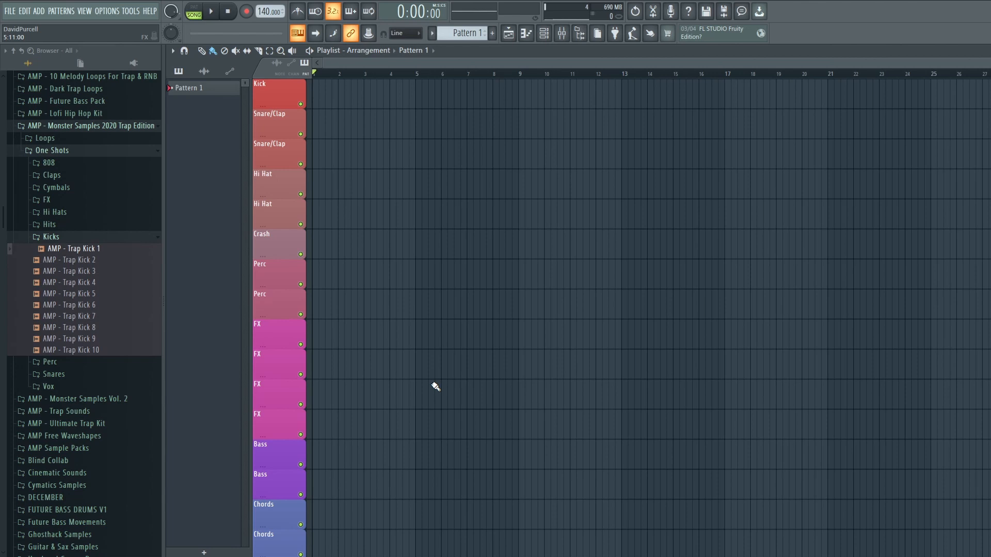
- Set the default template to AMP Custom Template in the general settings and close the settings
left_click(105, 11)
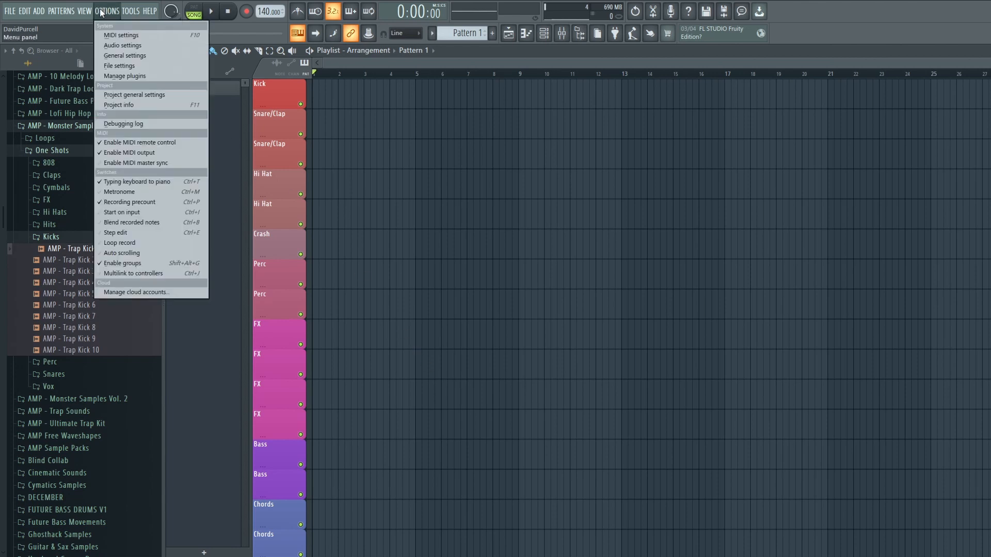
left_click(123, 55)
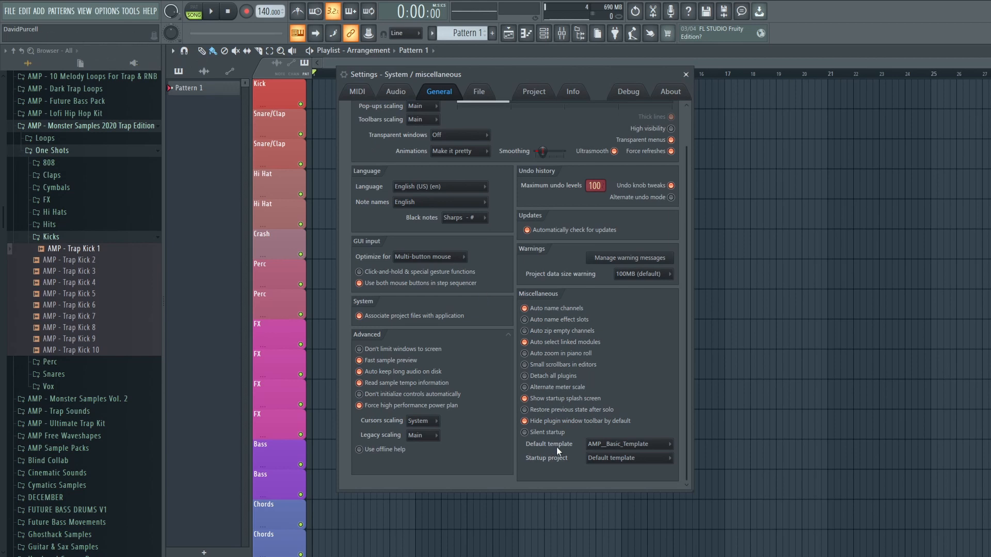
left_click(633, 450)
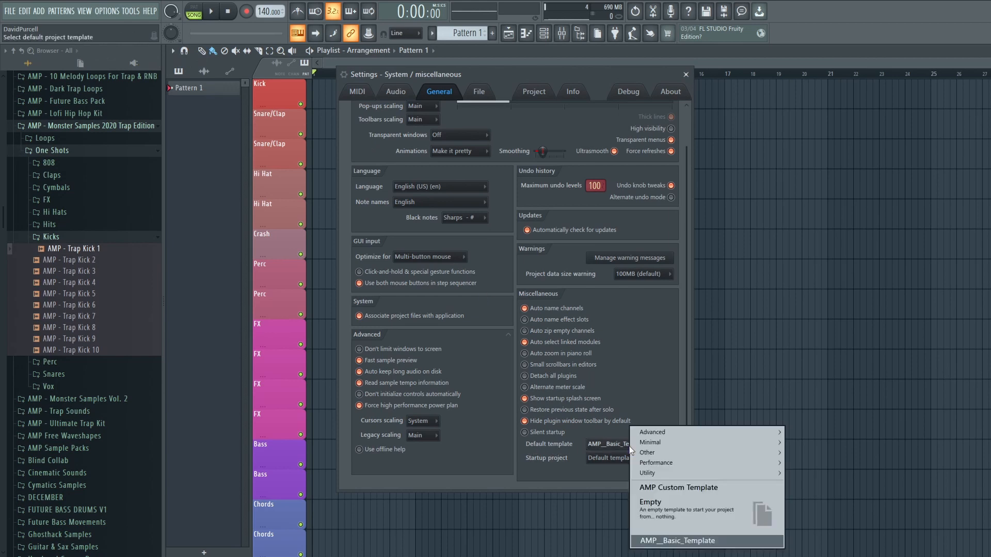
left_click(665, 489)
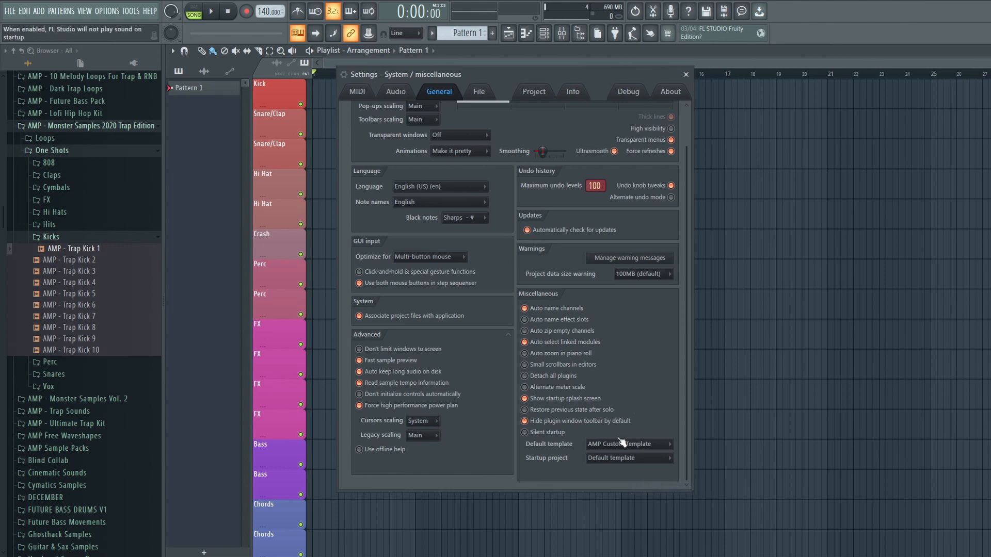
left_click(686, 74)
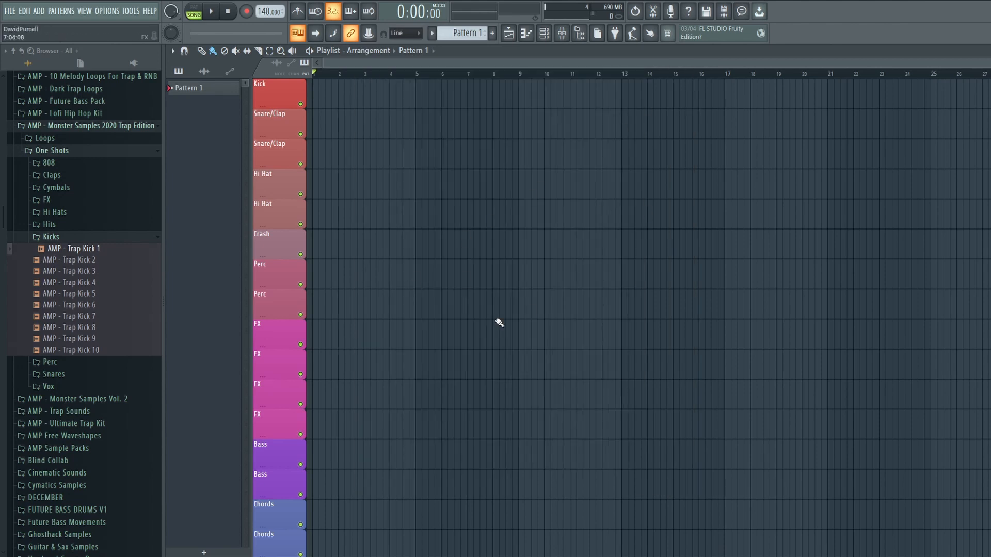
- Exit FL Studio without saving changes to the untitled project and relaunch FL Studio 20 from the desktop
left_click(983, 7)
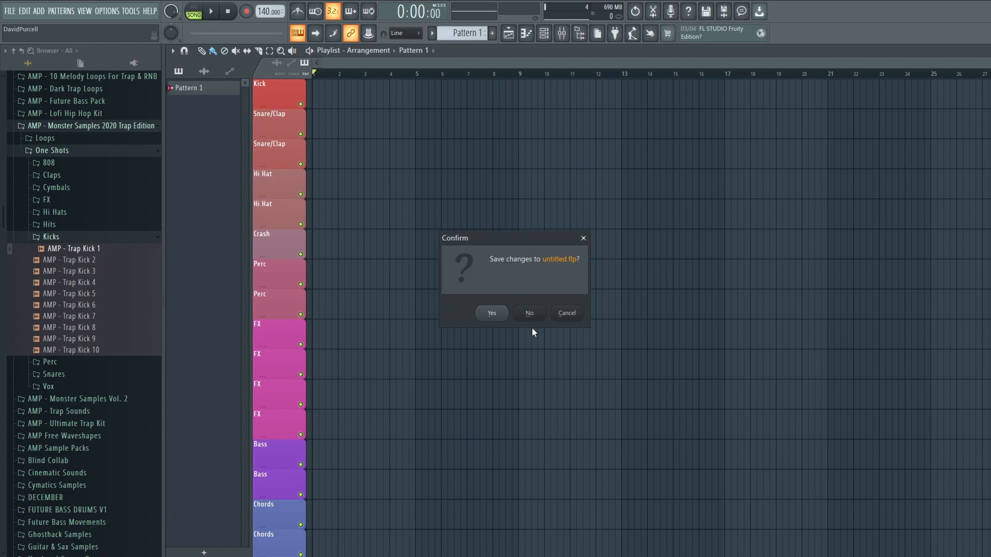
left_click(532, 313)
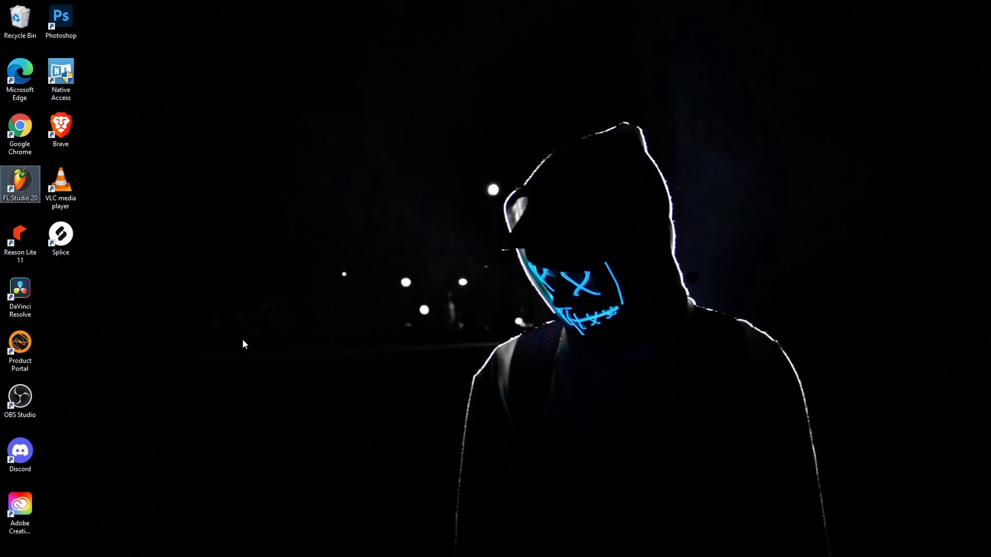
double_click(20, 186)
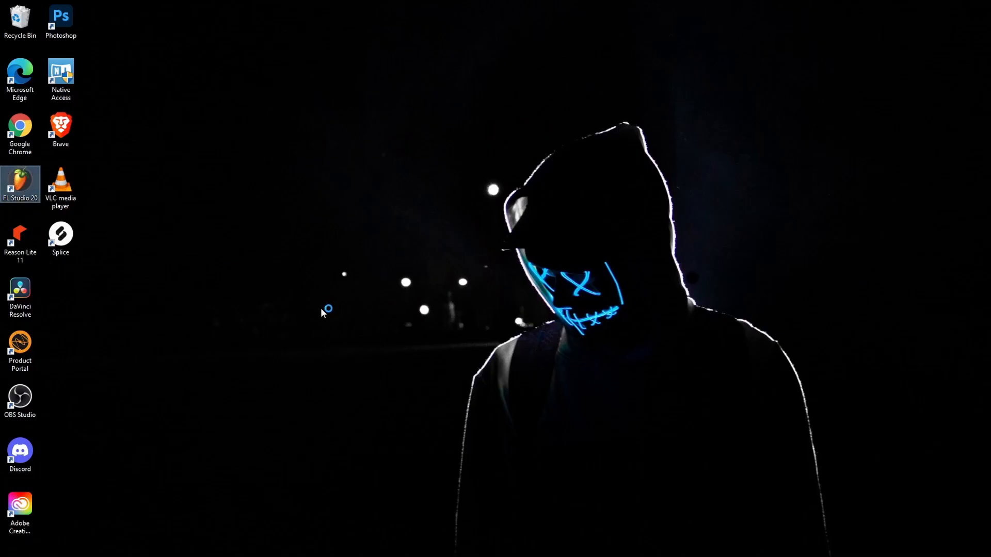